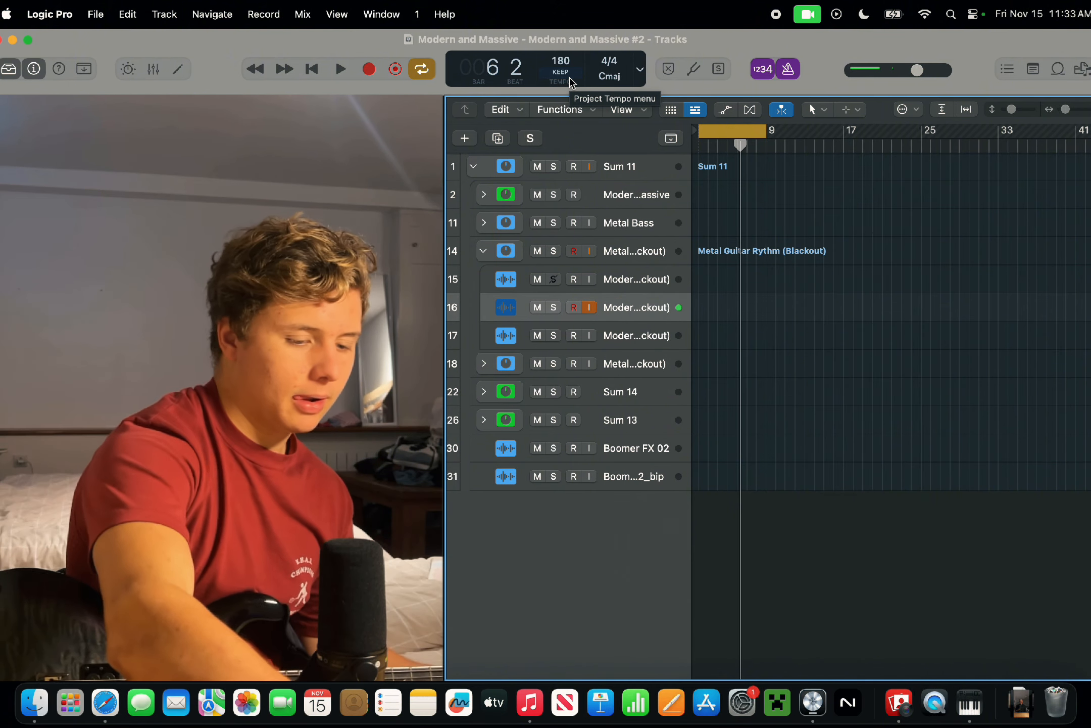
# Record a guitar riff onto track 16 from bar 2 and move the recorded region up to track 15.
pyautogui.press('r')
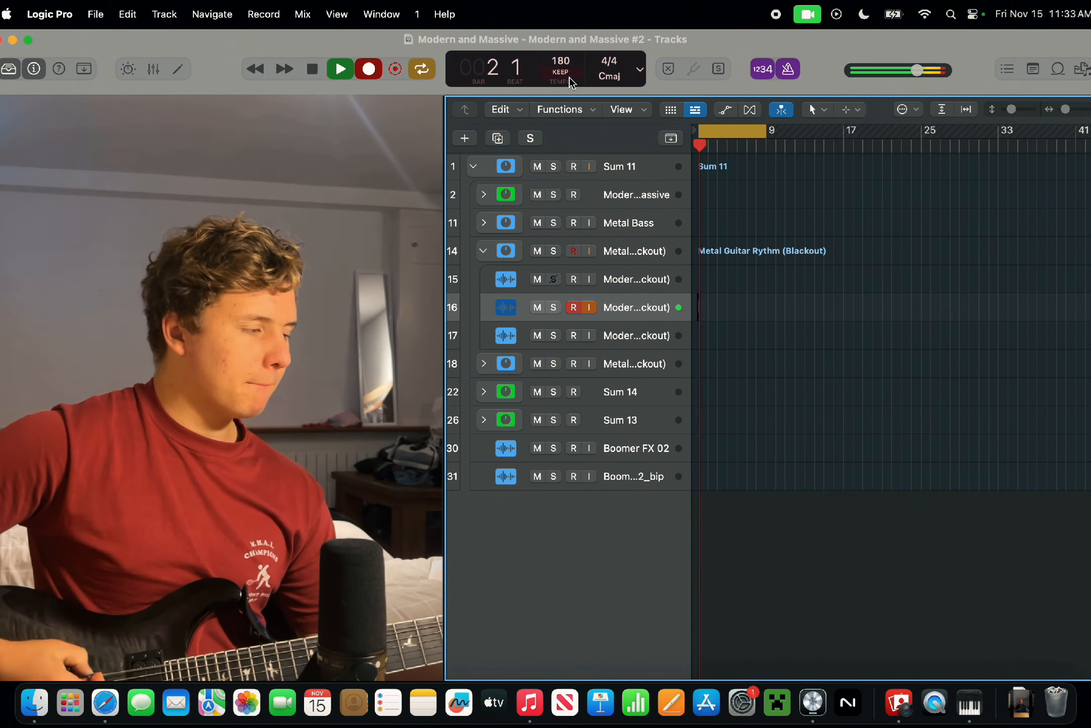
pyautogui.press('space')
pyautogui.moveTo(710, 305); pyautogui.dragTo(710, 278)
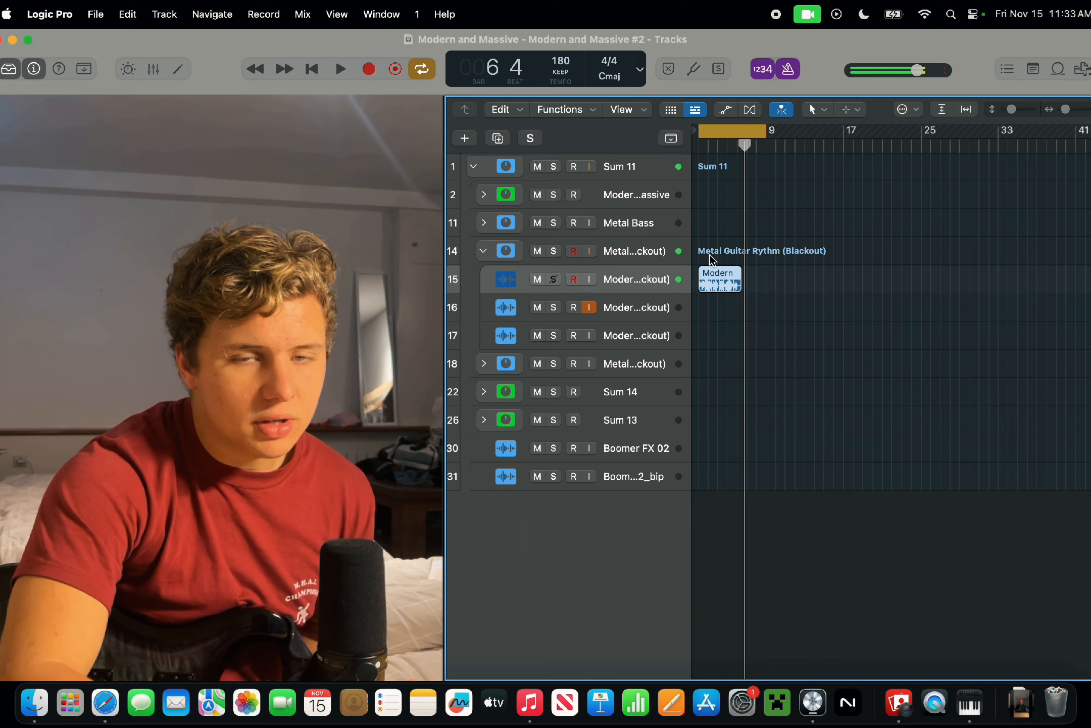
# Split the recorded guitar region at bar 6 and delete the leftover piece after the split.
pyautogui.click(788, 68)
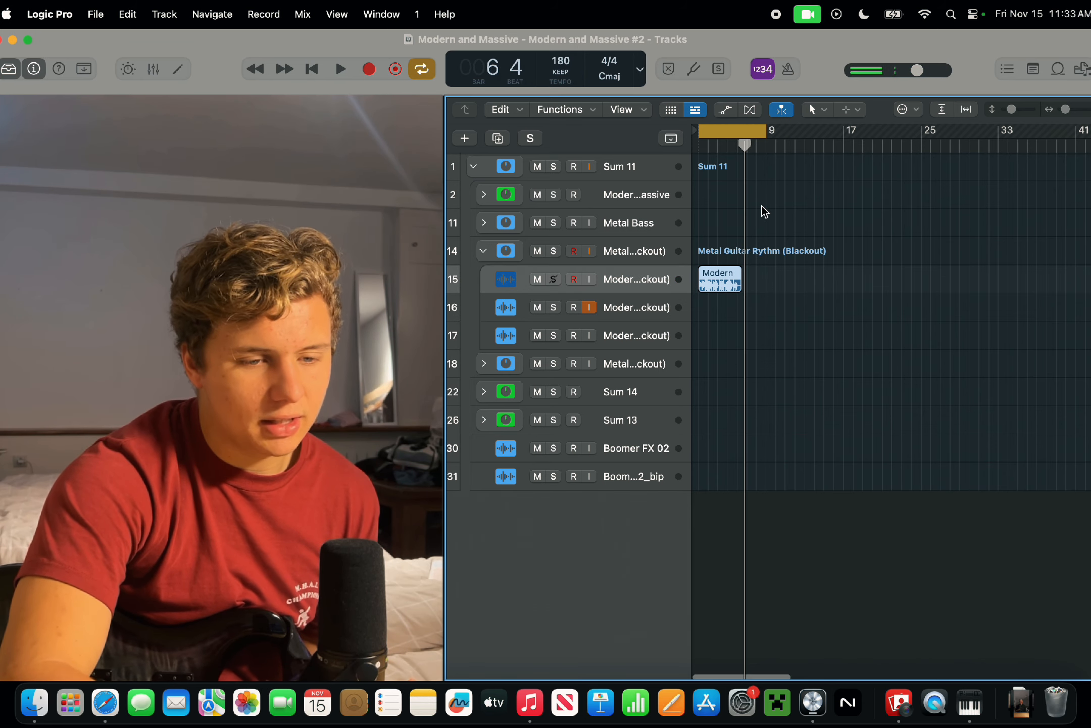
pyautogui.scroll(5, 762, 205)
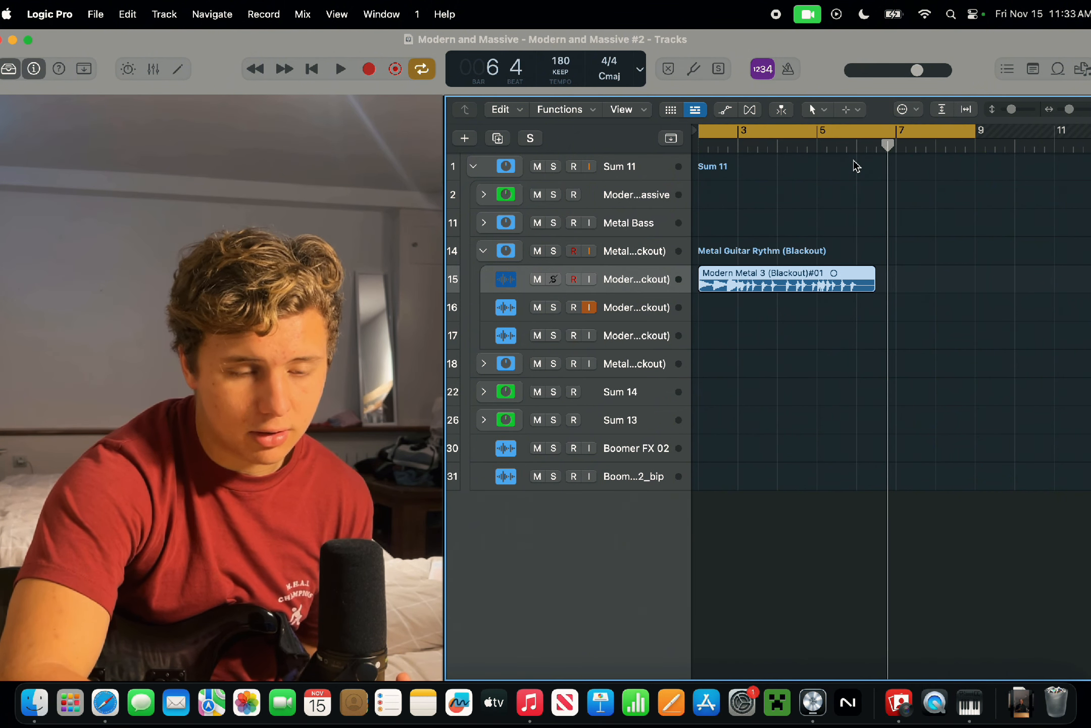
pyautogui.click(858, 147)
pyautogui.press('super+t')
pyautogui.click(866, 281)
pyautogui.press('Delete')
# Turn the metronome on and play the trimmed guitar region from bar 2.
pyautogui.click(705, 147)
pyautogui.click(790, 70)
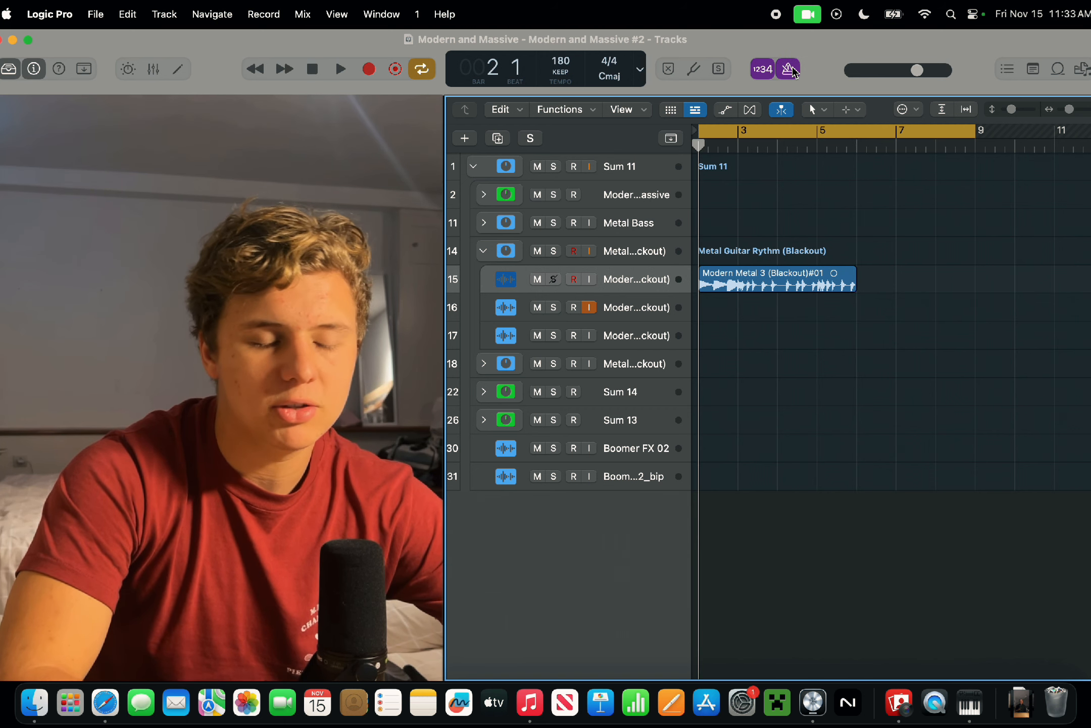
pyautogui.press('space')
pyautogui.click(782, 273)
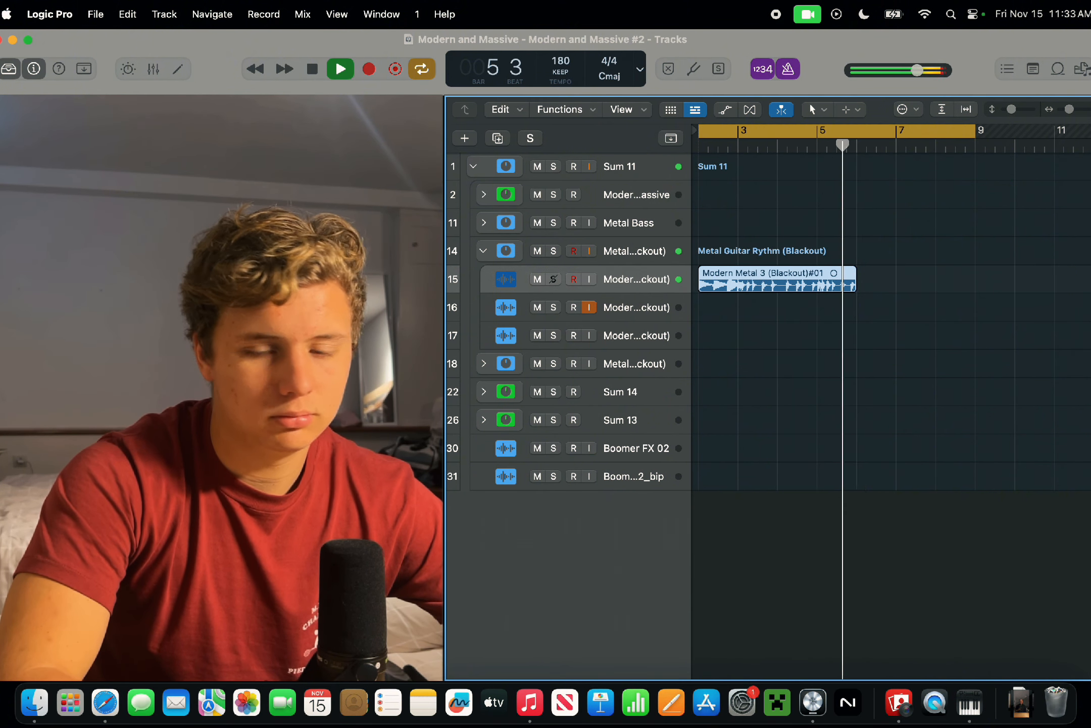
pyautogui.press('space')
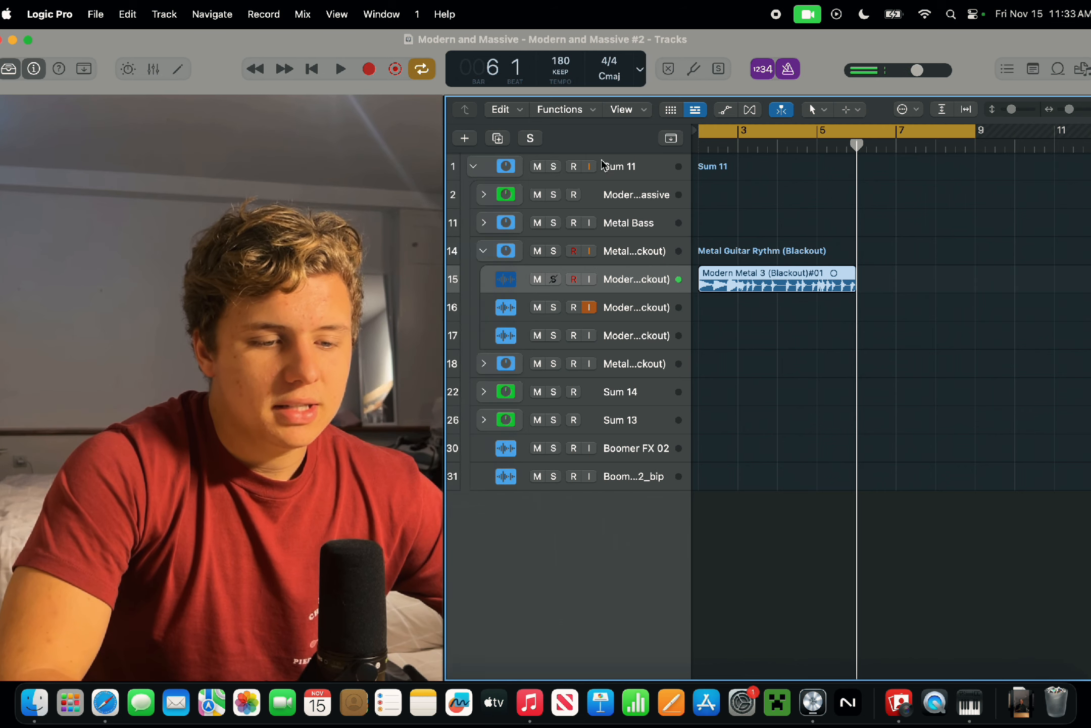
pyautogui.click(701, 146)
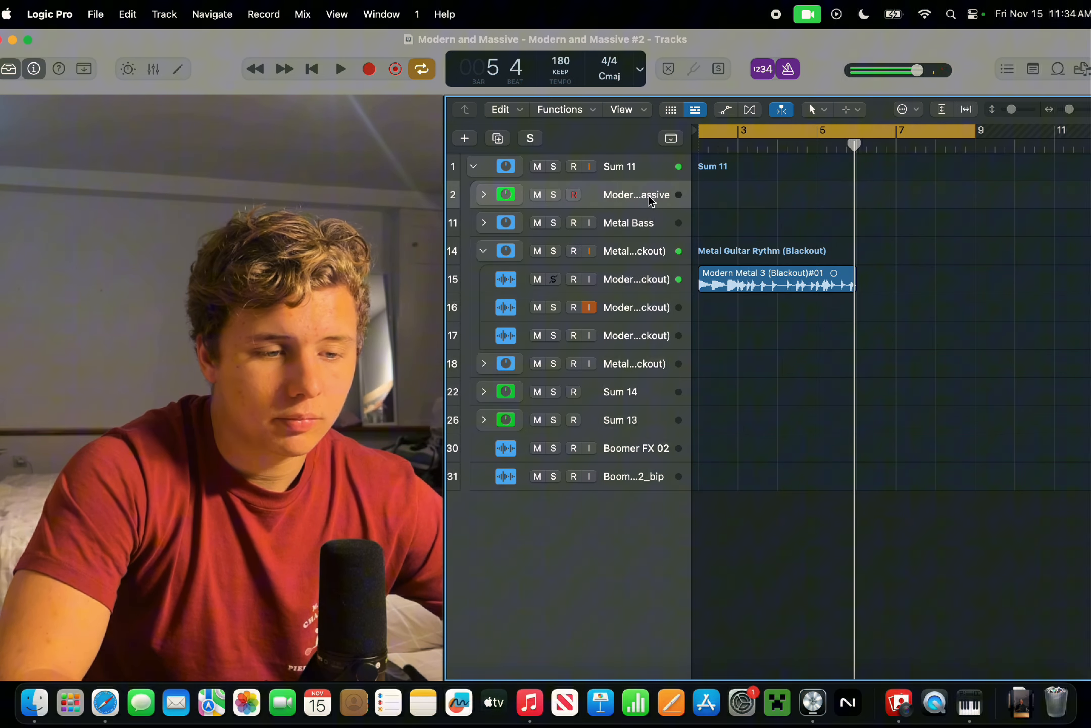
pyautogui.click(707, 146)
pyautogui.click(700, 146)
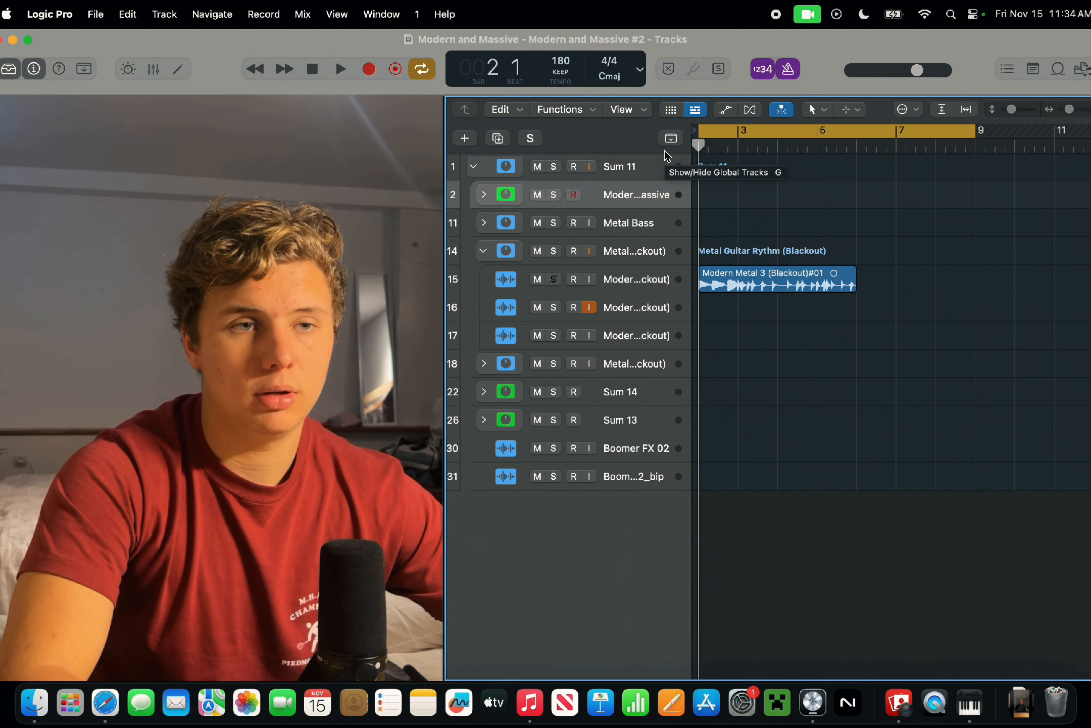
# Record a kick pattern from bar 2 to bar 6 on the Inst 2 drum track with Musical Typing.
pyautogui.press('super+k')
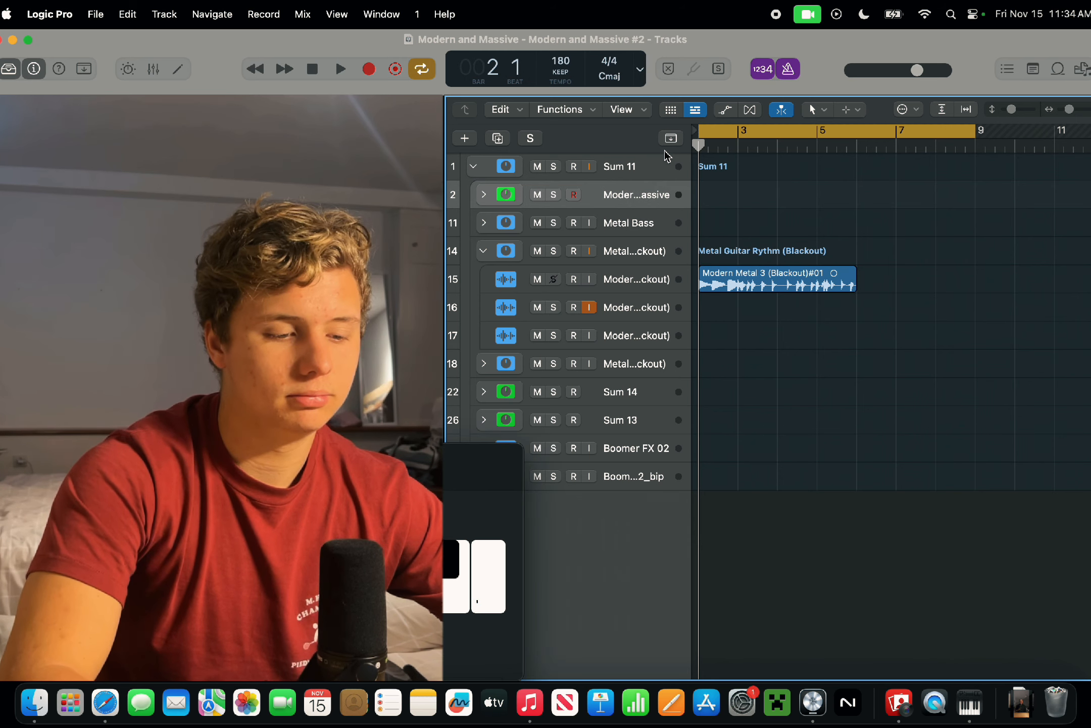
pyautogui.press('r')
pyautogui.press('a')
pyautogui.press('a')
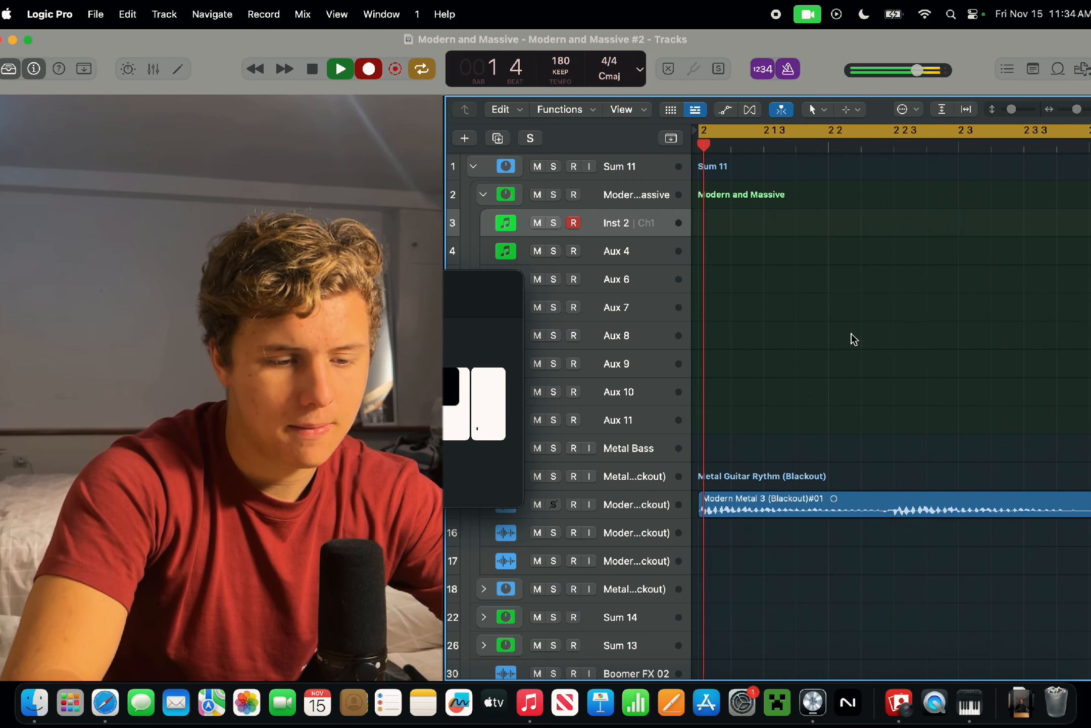
pyautogui.press('a')
pyautogui.press('a')
pyautogui.press('a')
pyautogui.press('a')
pyautogui.press('a')
pyautogui.press('a')
pyautogui.press('a')
pyautogui.press('a')
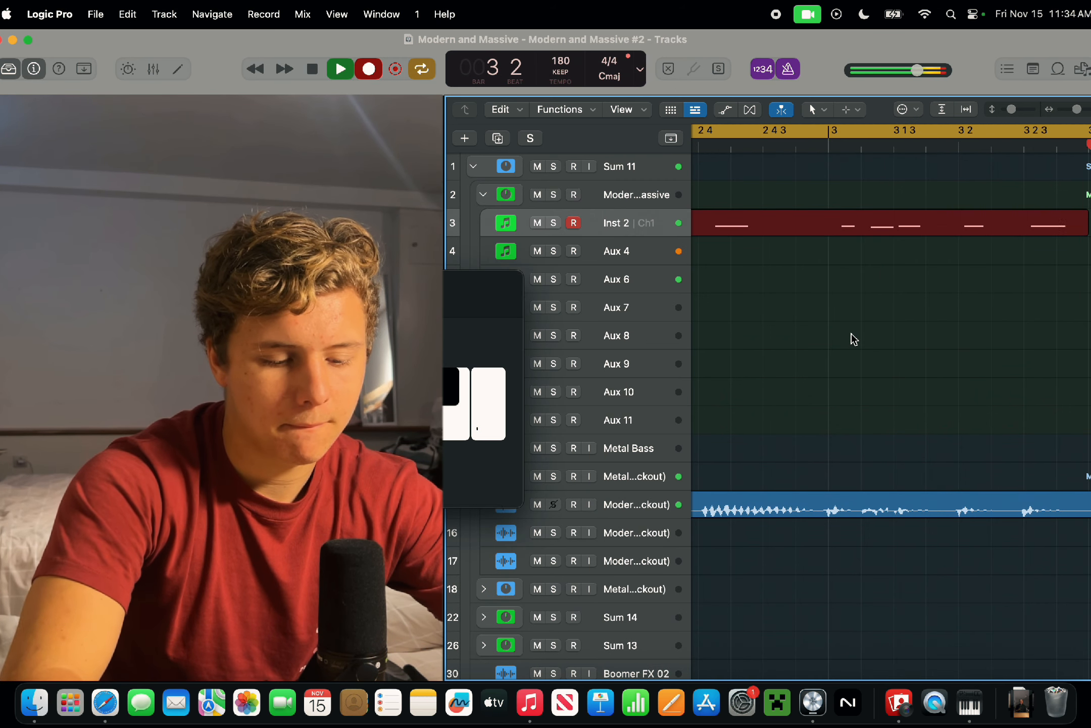
pyautogui.press('a')
pyautogui.press('a')
pyautogui.press('a')
pyautogui.press('a')
pyautogui.press('a')
pyautogui.press('a')
pyautogui.press('a')
pyautogui.press('a')
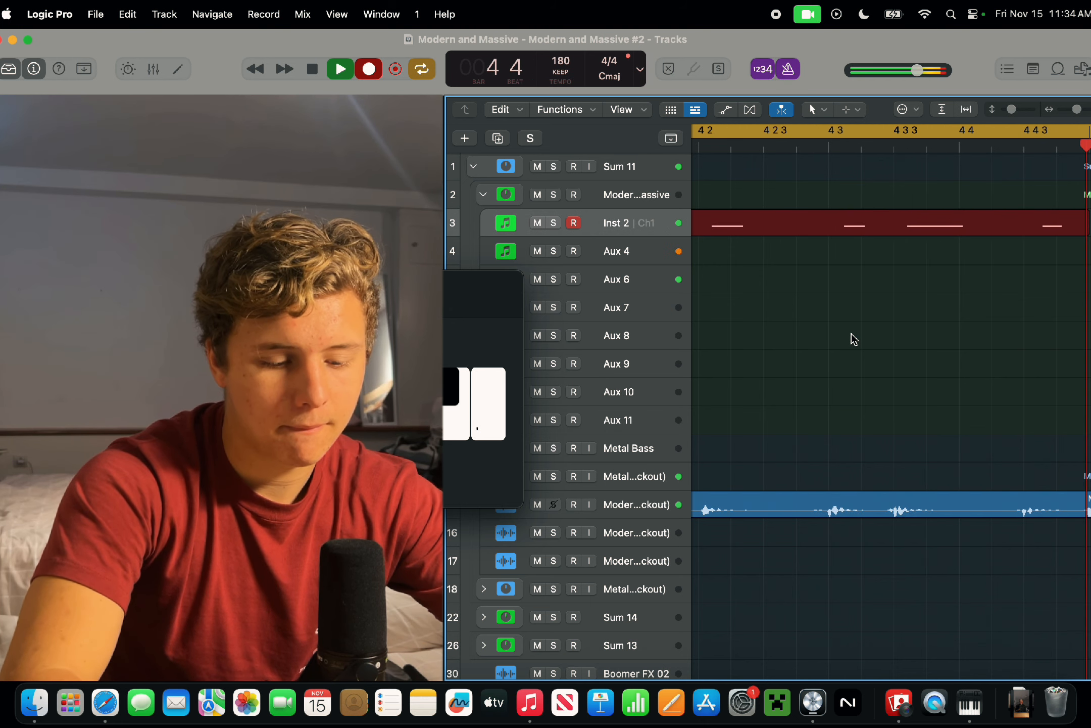
pyautogui.press('space')
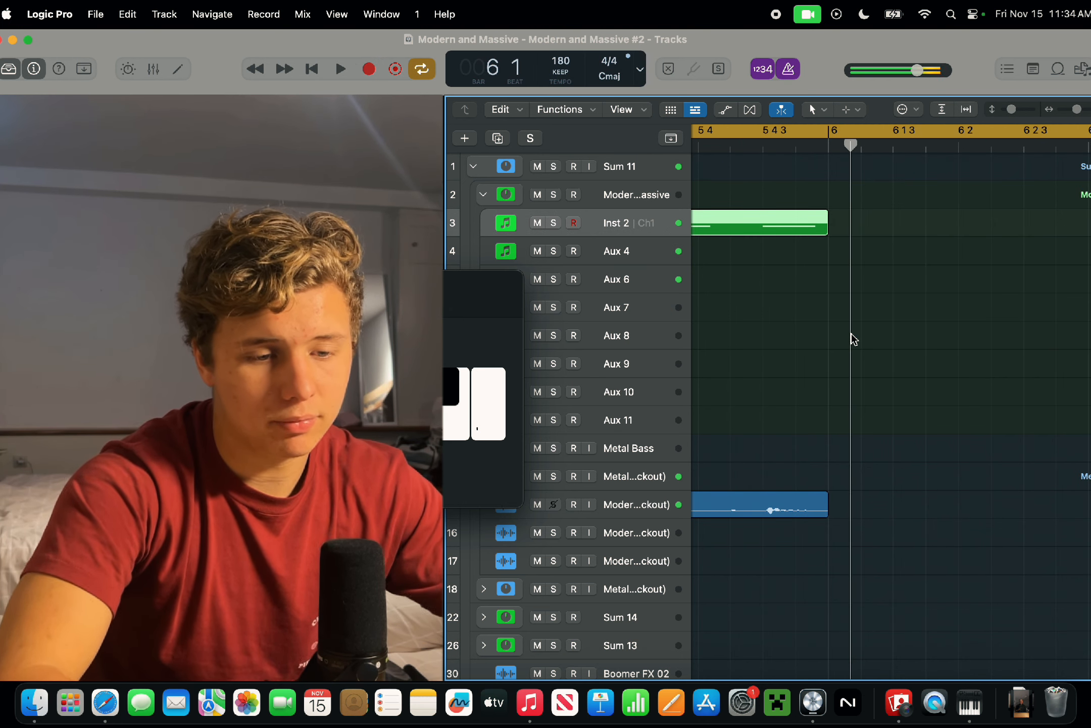
# In the Inst 2 region, move the two stray notes up to C0 and extend every note to meet the following one.
pyautogui.hscroll(-6, 854, 339)
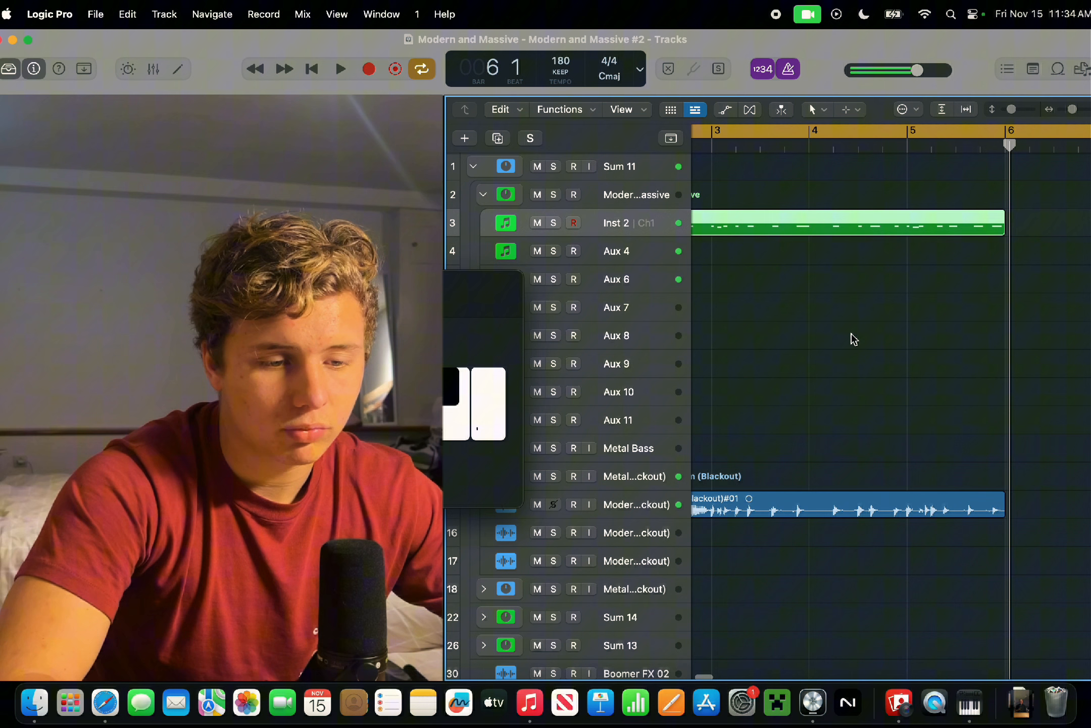
pyautogui.doubleClick(839, 232)
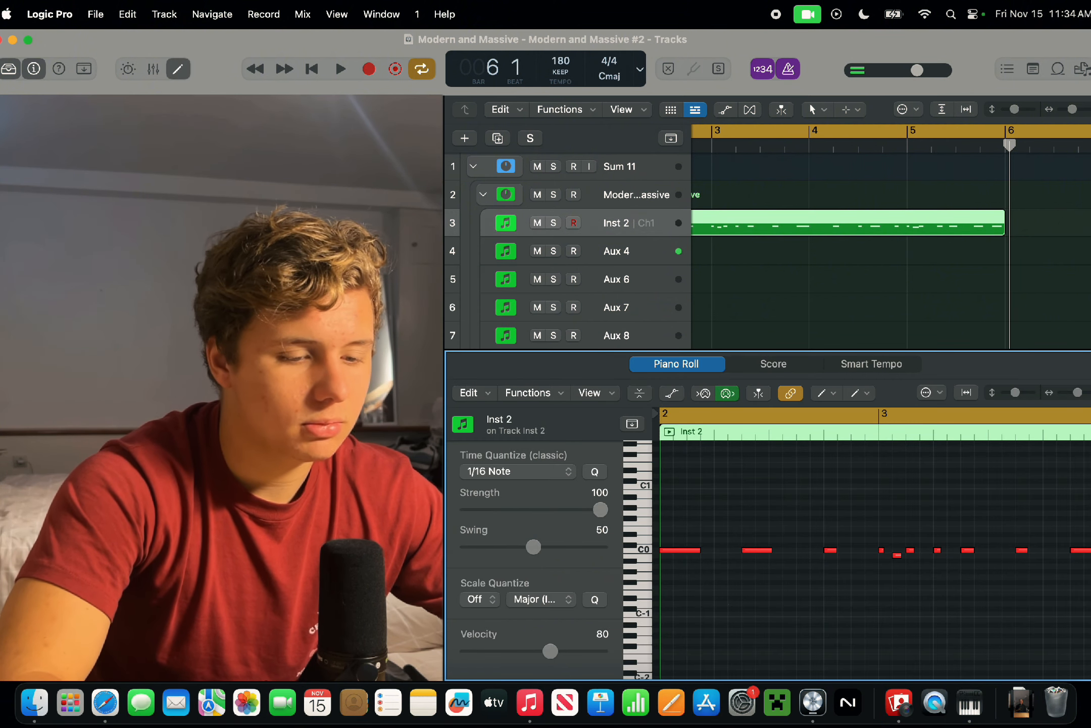
pyautogui.click(644, 554)
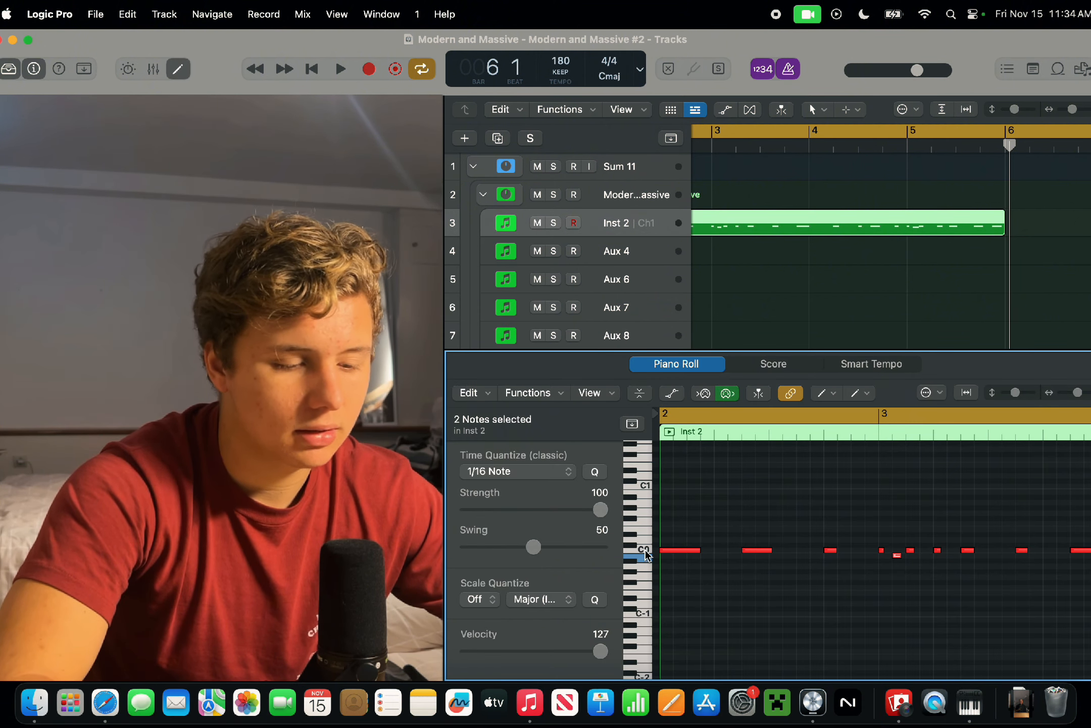
pyautogui.press('super+a')
pyautogui.hotkey('shift', '\\')
pyautogui.press('t')
pyautogui.click(729, 394)
# Play back the edited kick pattern and examine its notes through to bar 6.
pyautogui.press('space')
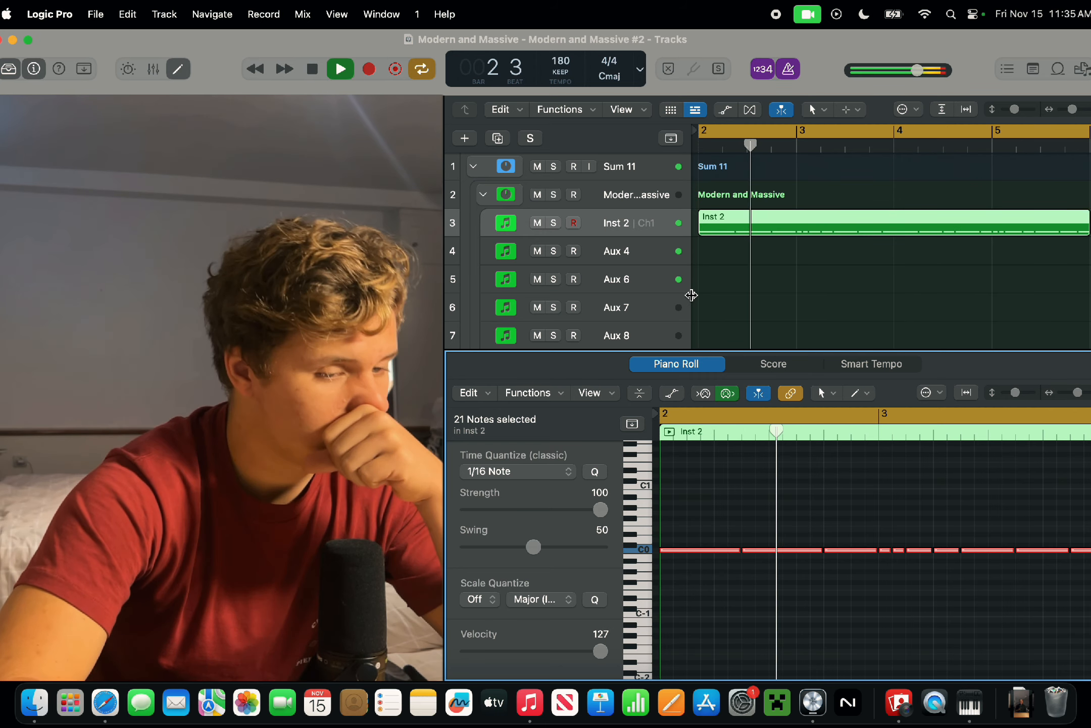
pyautogui.scroll(2, 748, 507)
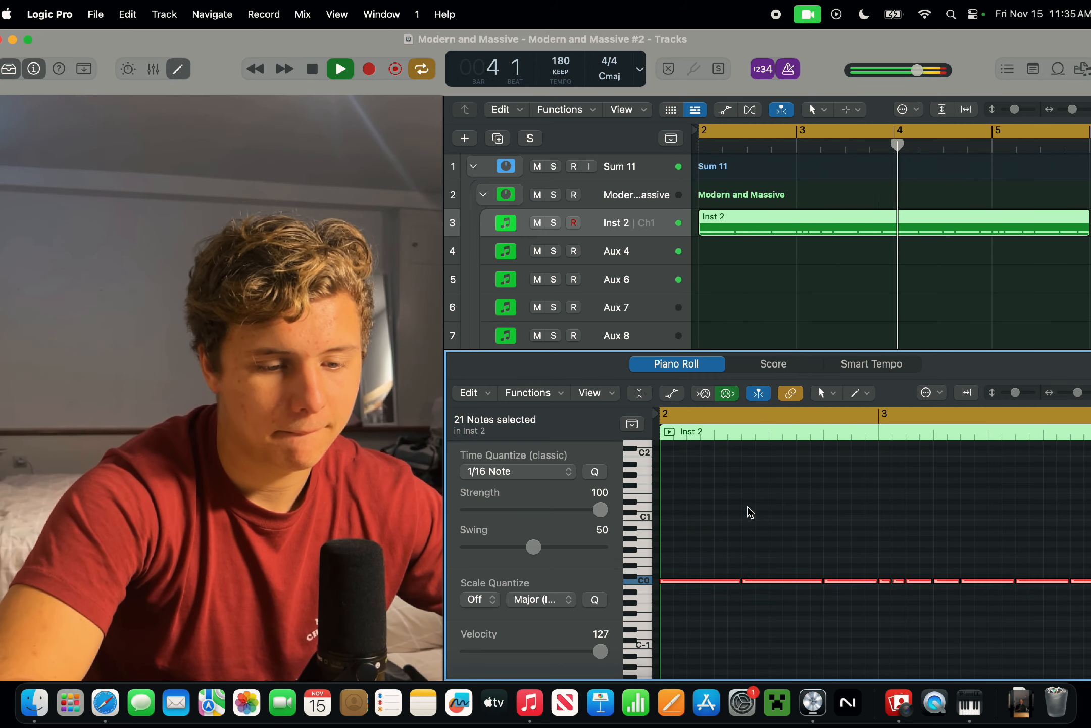
pyautogui.scroll(-5, 743, 515)
pyautogui.scroll(-2, 743, 516)
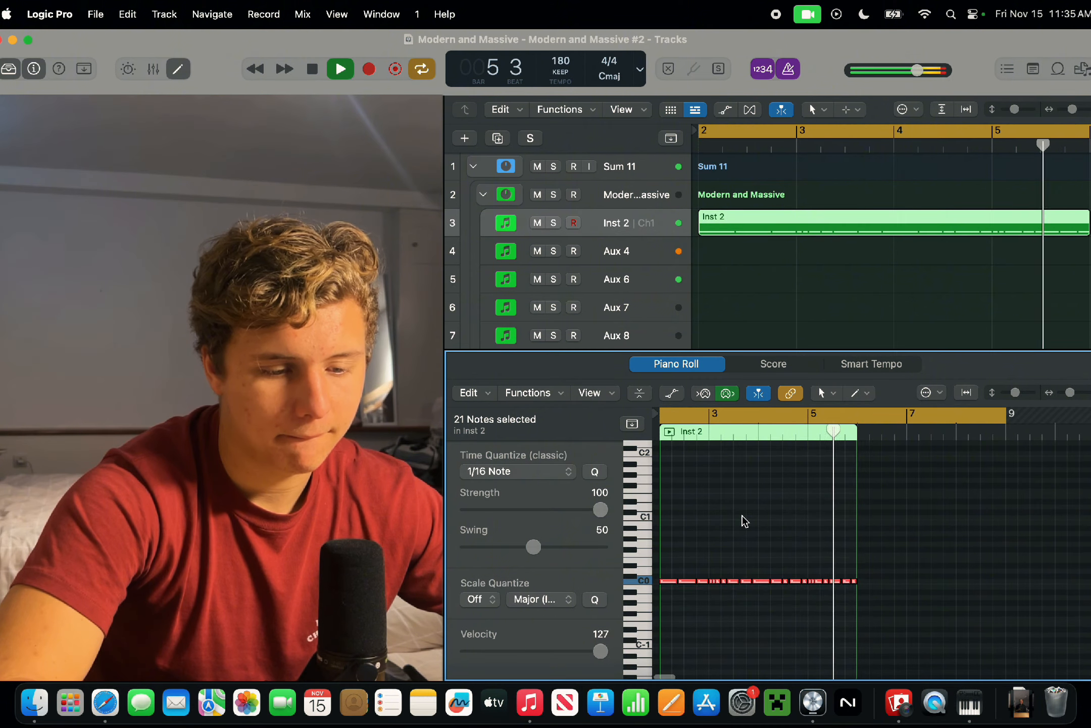
pyautogui.scroll(5, 743, 516)
pyautogui.press('space')
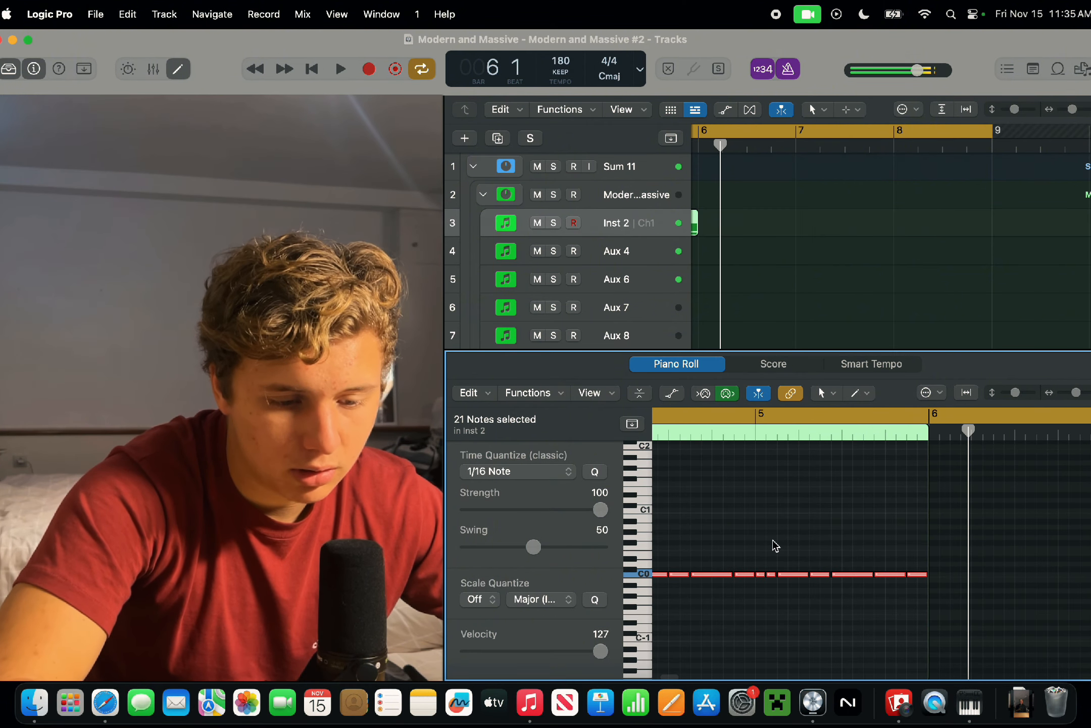
# Turn off cycle mode and play the Inst 2 region from bar 2 to bar 6.
pyautogui.hscroll(-2, 763, 525)
pyautogui.press('c')
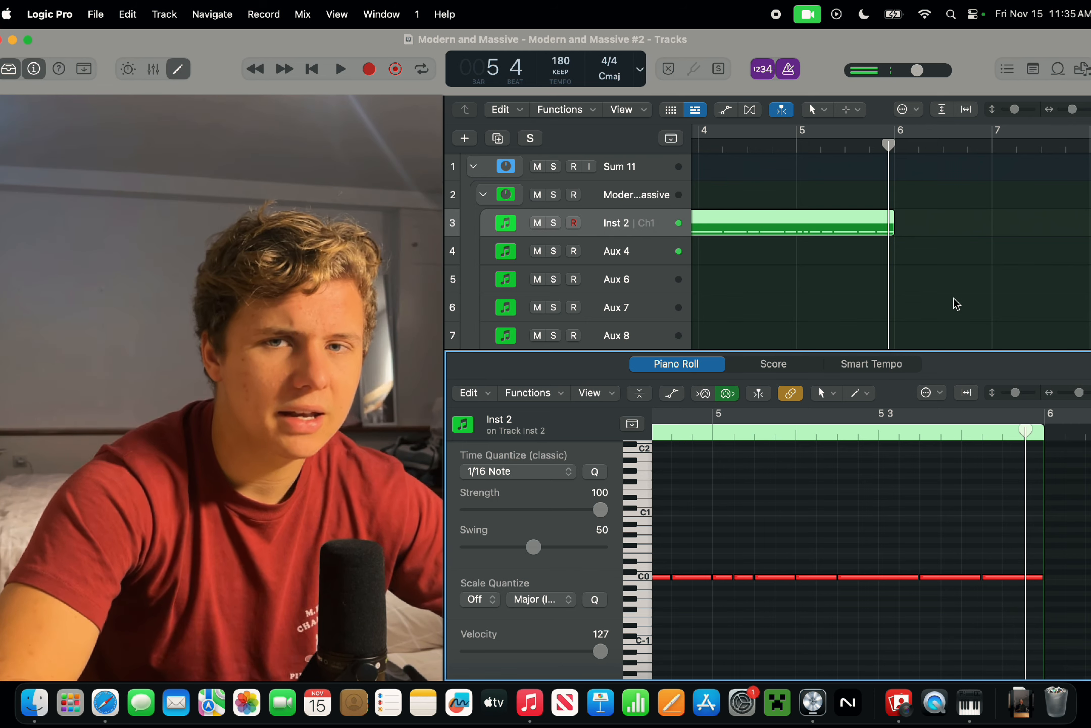
pyautogui.scroll(-3, 954, 299)
pyautogui.scroll(-3, 930, 572)
pyautogui.scroll(-3, 931, 578)
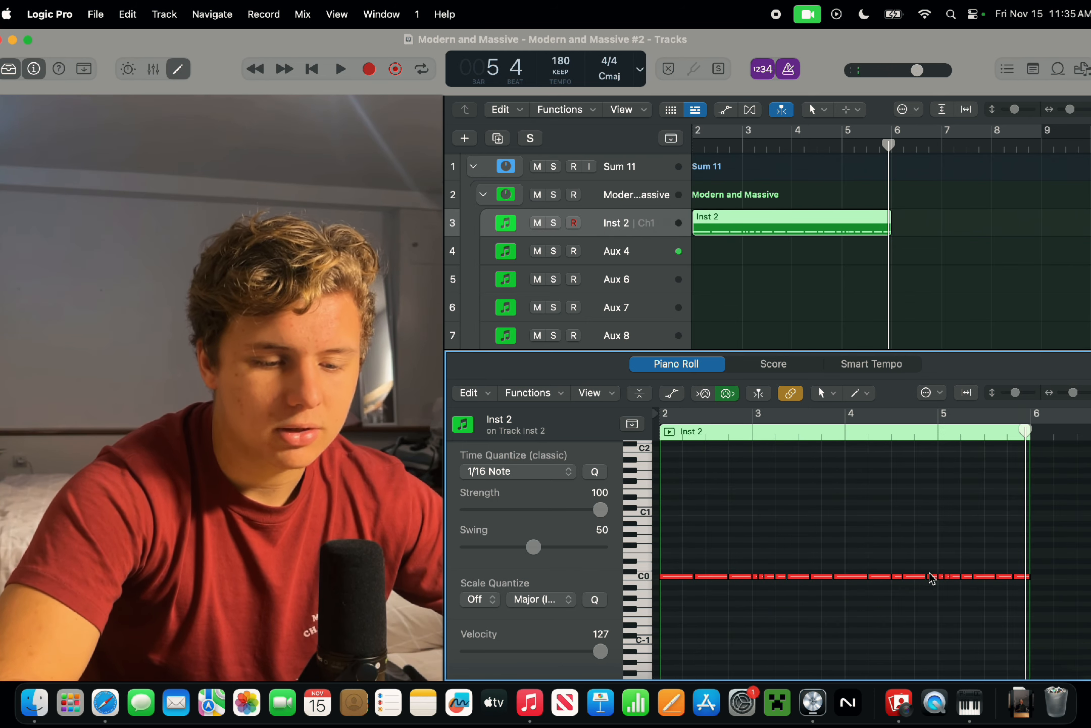
pyautogui.click(661, 430)
pyautogui.press('space')
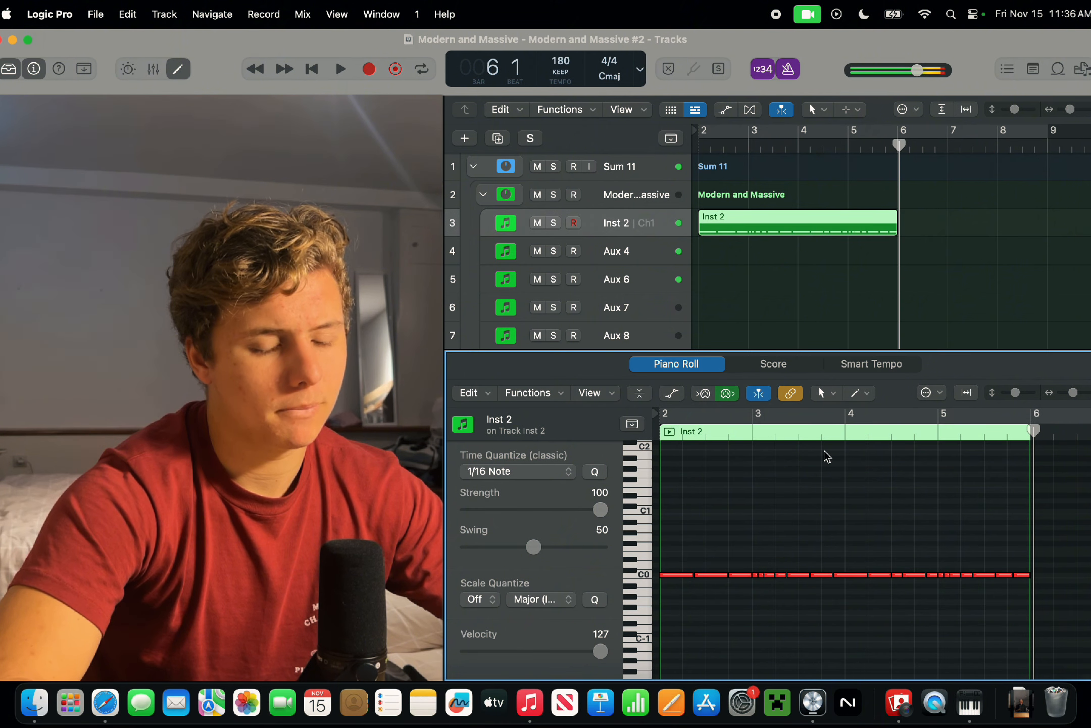
# Start the last C0 note halfway through beat 4 of bar 5 and extend the preceding note to meet it.
pyautogui.scroll(5, 825, 449)
pyautogui.moveTo(883, 574); pyautogui.dragTo(937, 577)
pyautogui.moveTo(1052, 575); pyautogui.dragTo(1028, 578)
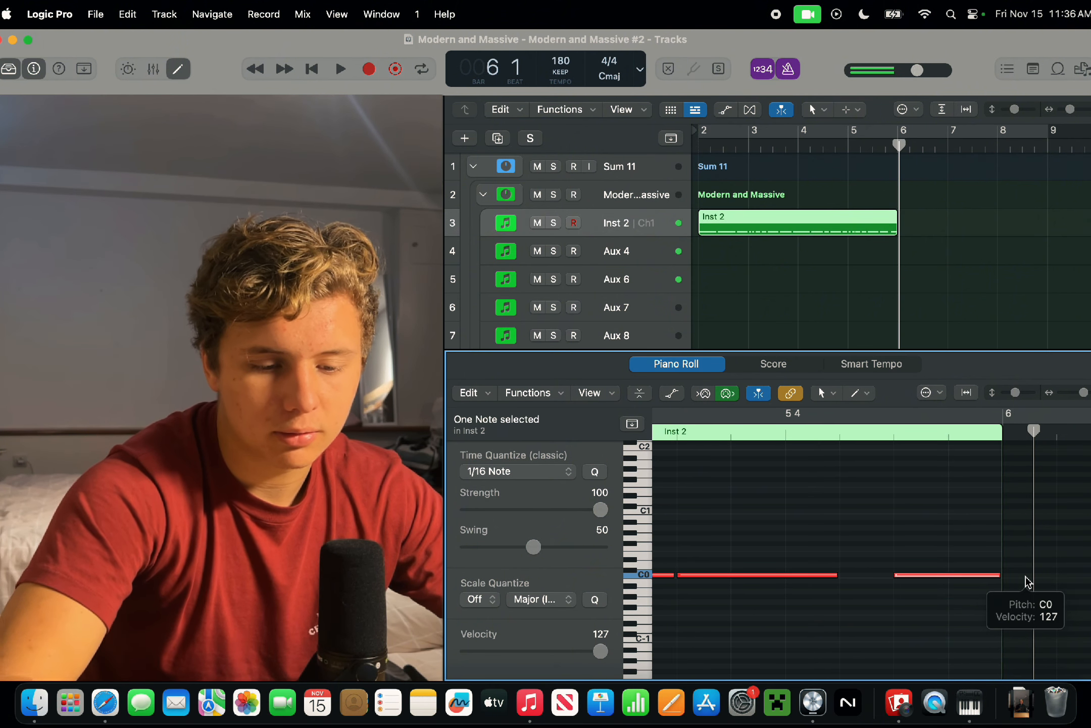
pyautogui.click(800, 567)
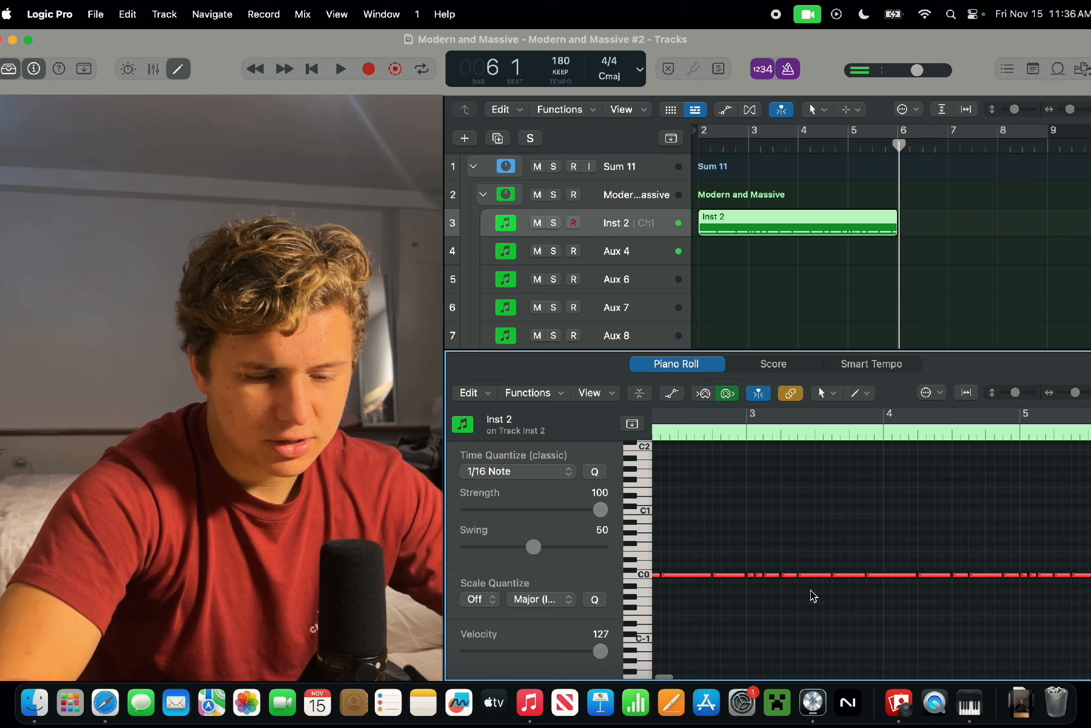
# Draw D0 snare notes at the starts of bars 3 and 5, and play the pattern from bar 2.
pyautogui.scroll(-5, 811, 591)
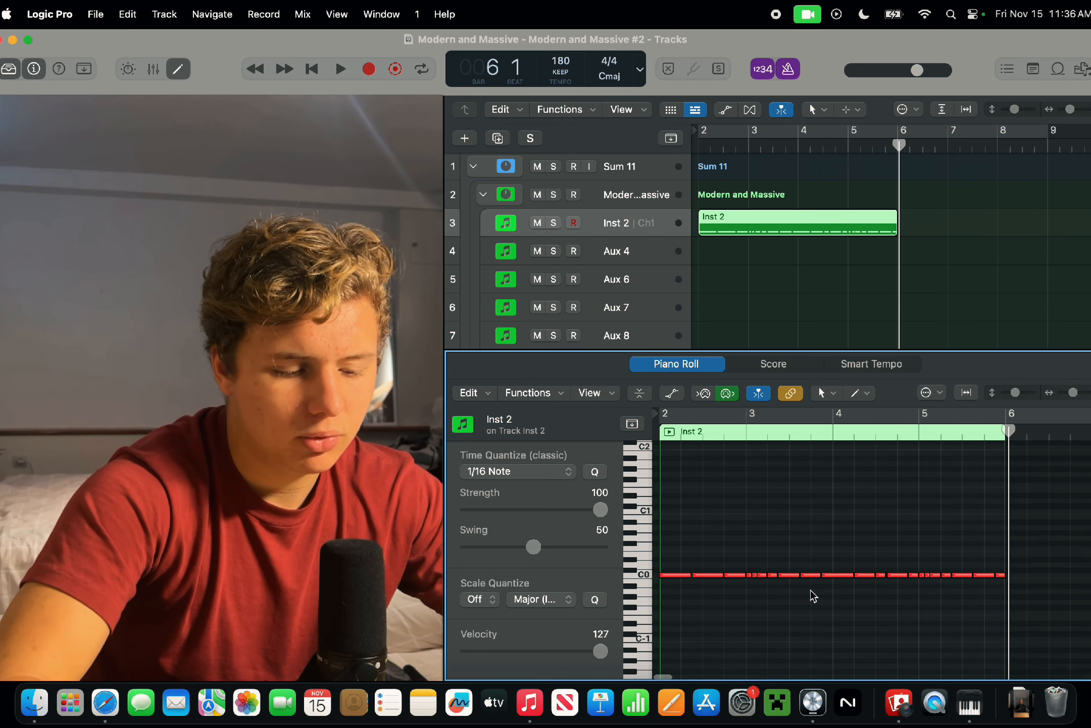
pyautogui.press('t')
pyautogui.press('p')
pyautogui.click(754, 565)
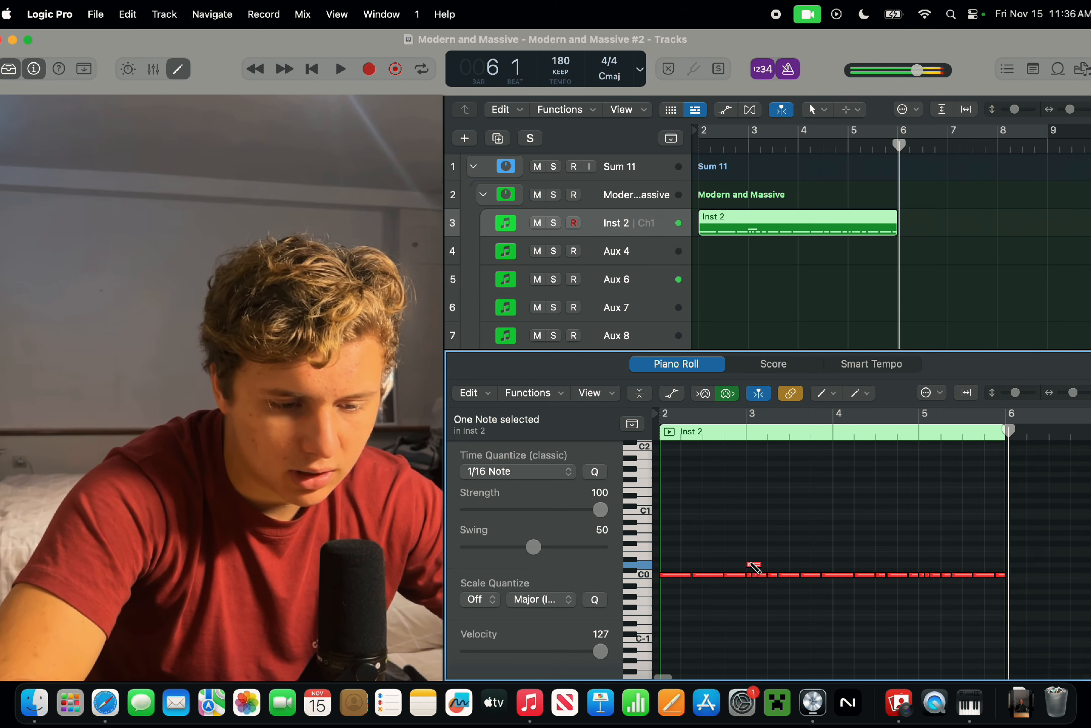
pyautogui.click(926, 564)
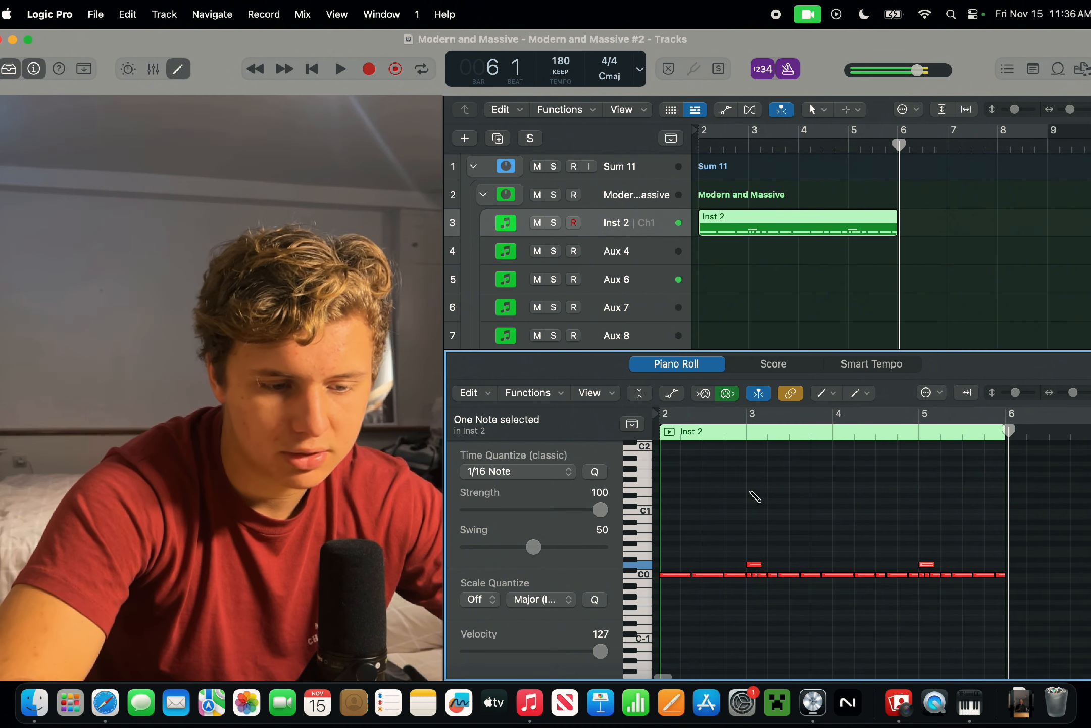
pyautogui.click(663, 434)
pyautogui.press('space')
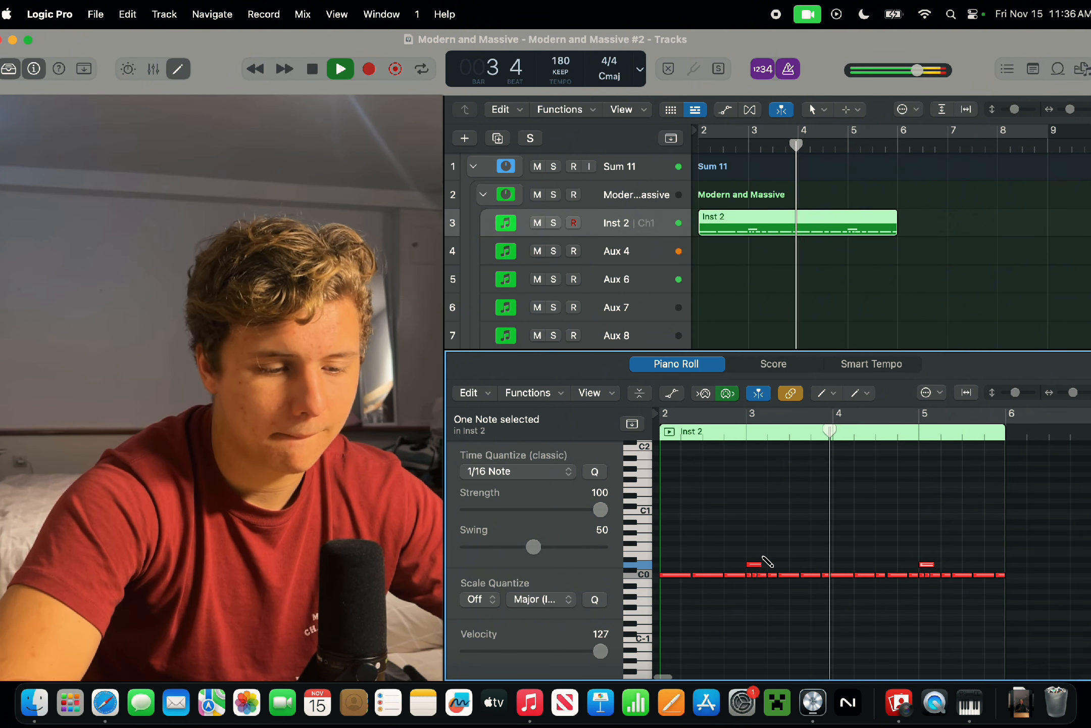
pyautogui.press('space')
# Audition the higher cymbal keys and draw a G3 note at the start of bar 2.
pyautogui.scroll(3, 677, 518)
pyautogui.scroll(3, 670, 487)
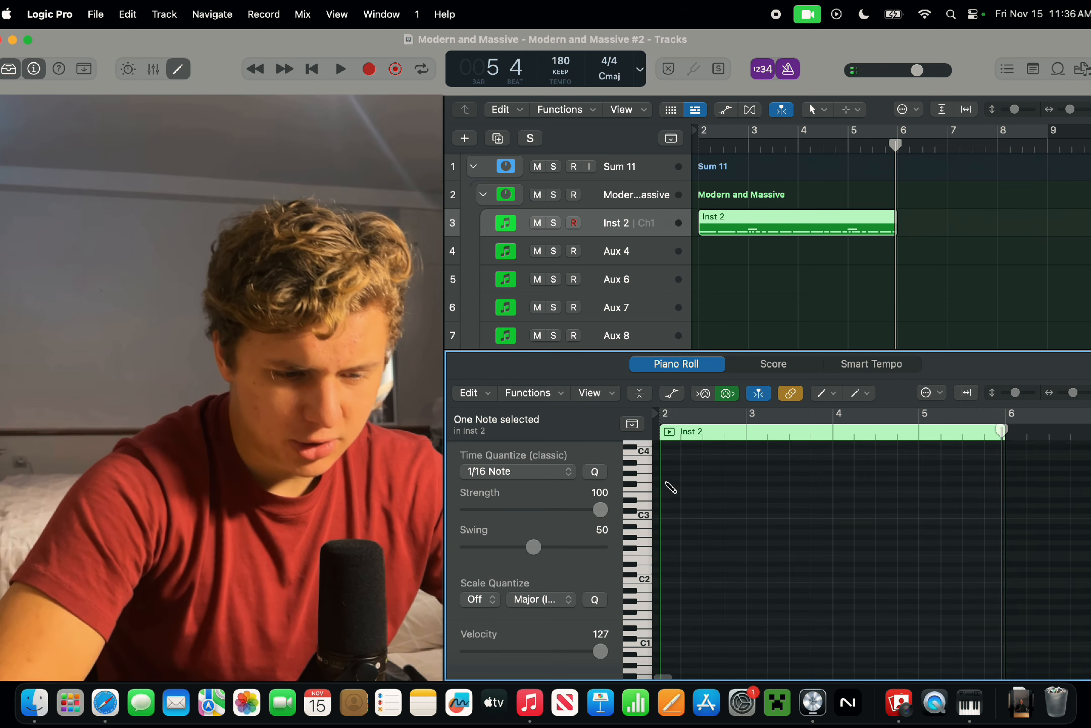
pyautogui.click(649, 497)
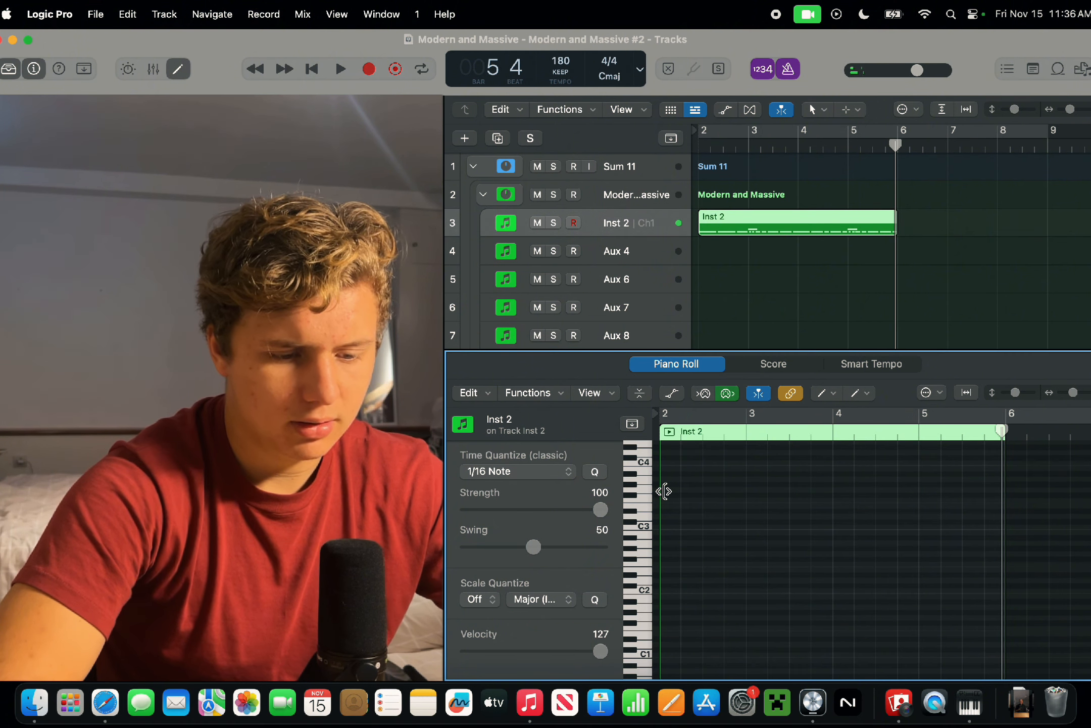
pyautogui.click(666, 490)
pyautogui.click(675, 490)
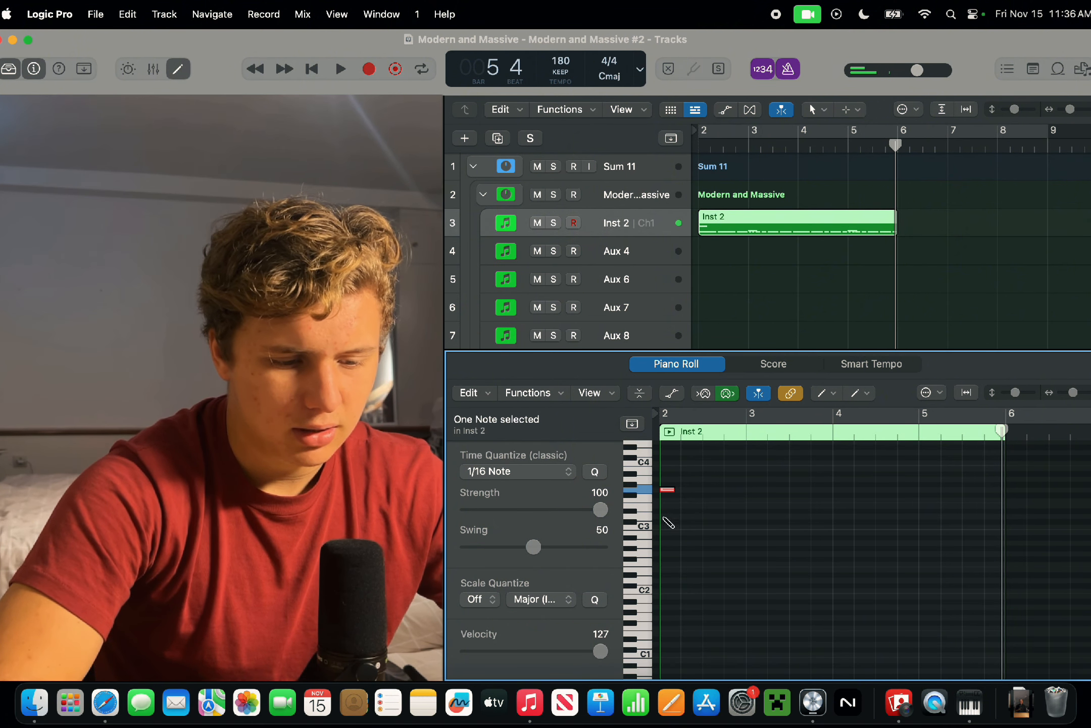
# Add a D3 note at bar 2 and repeat the G3 note on every beat through bar 5.
pyautogui.click(667, 516)
pyautogui.press('super+r')
pyautogui.press('space')
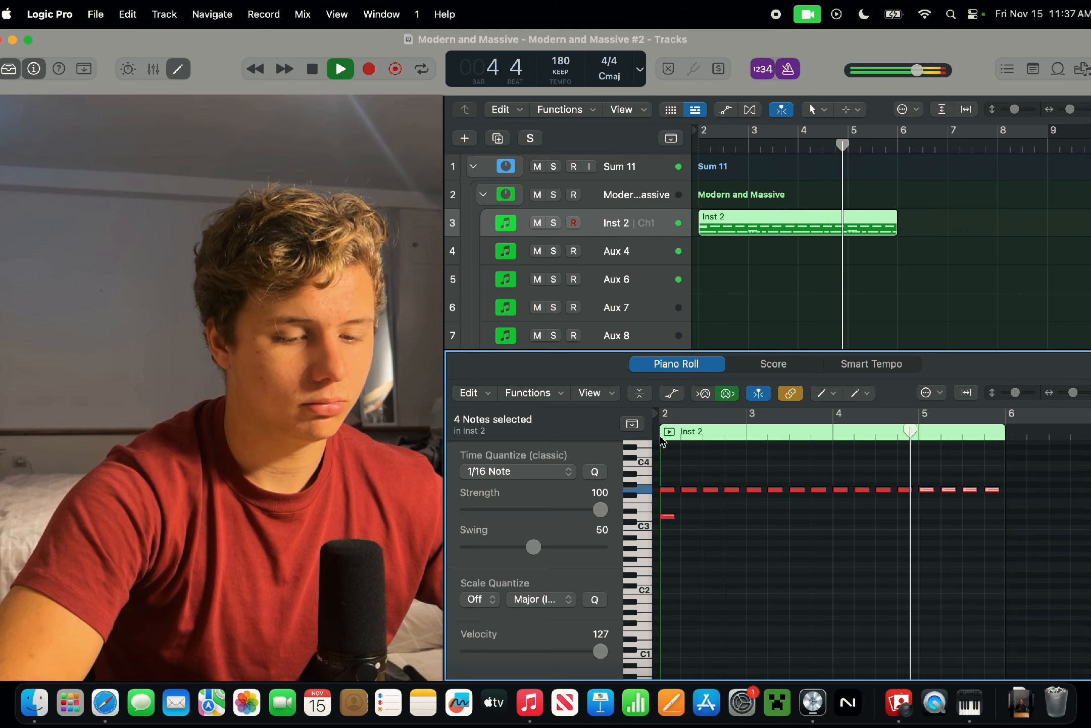
pyautogui.press('space')
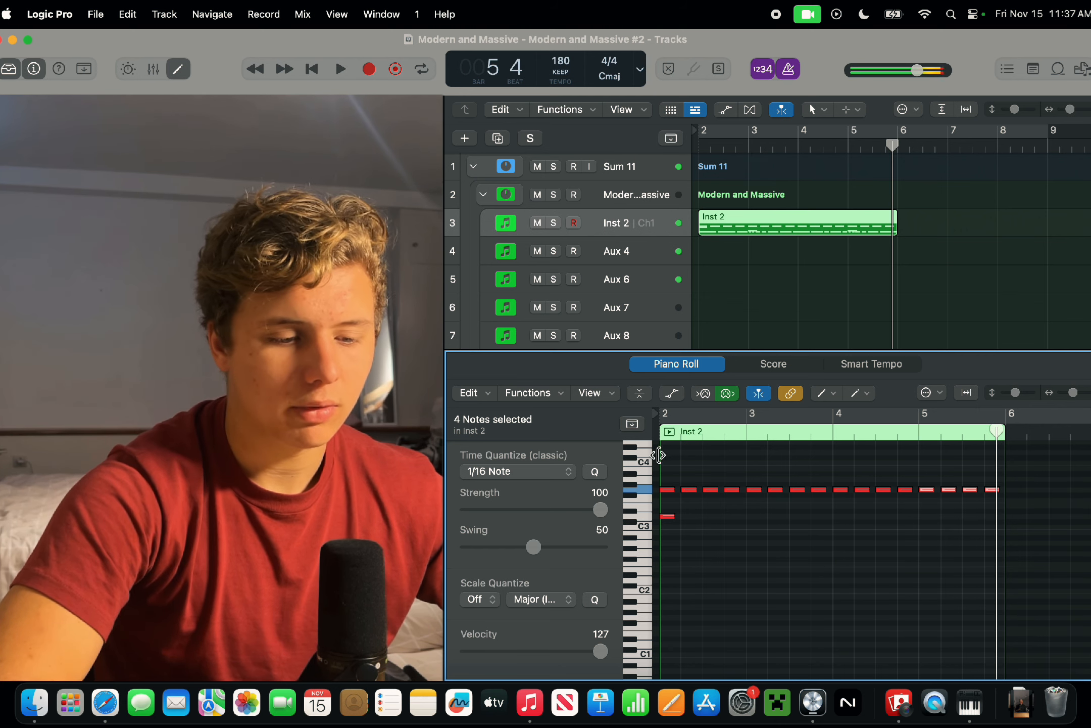
# Transpose the whole row of G3 notes up nine semitones to E4 and play the pattern.
pyautogui.click(643, 487)
pyautogui.hotkey('alt', 'Up')
pyautogui.hotkey('alt', 'Up')
pyautogui.hotkey('alt', 'Up')
pyautogui.hotkey('alt', 'Up')
pyautogui.hotkey('alt', 'Up')
pyautogui.hotkey('alt', 'Up')
pyautogui.hotkey('alt', 'Up')
pyautogui.hotkey('alt', 'Up')
pyautogui.hotkey('alt', 'Up')
pyautogui.scroll(4, 652, 531)
pyautogui.press('space')
pyautogui.press('space')
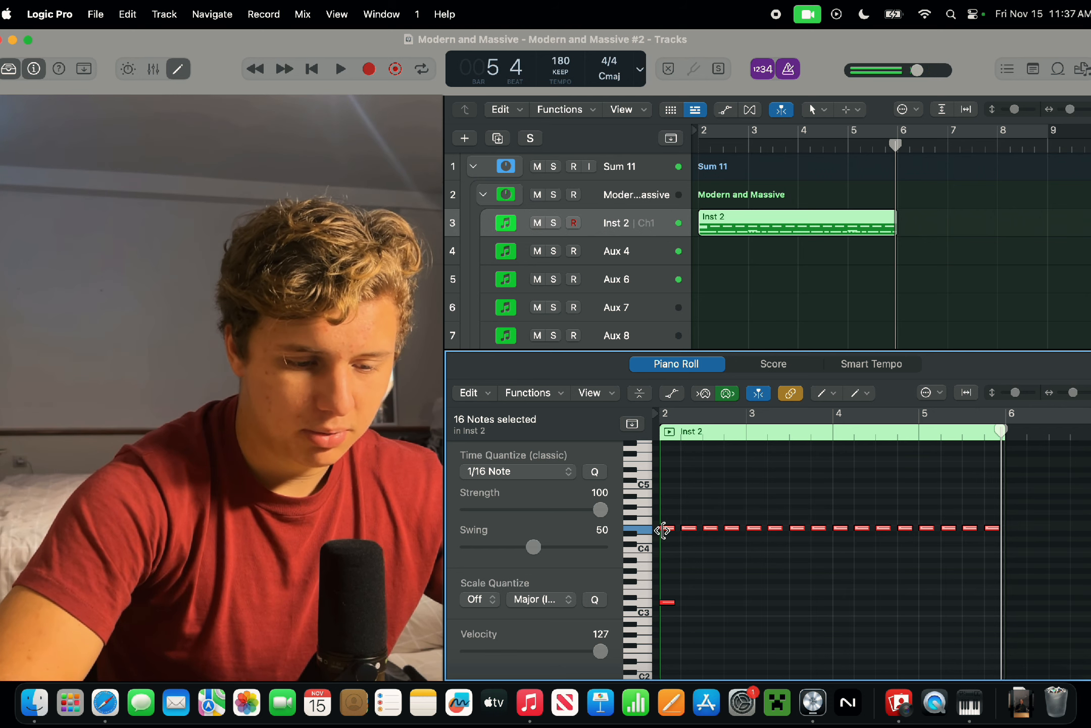
# Resolve the overlaps in the E4 row and delete all of its notes.
pyautogui.keyDown('alt'); pyautogui.click(663, 529); pyautogui.keyUp('alt')
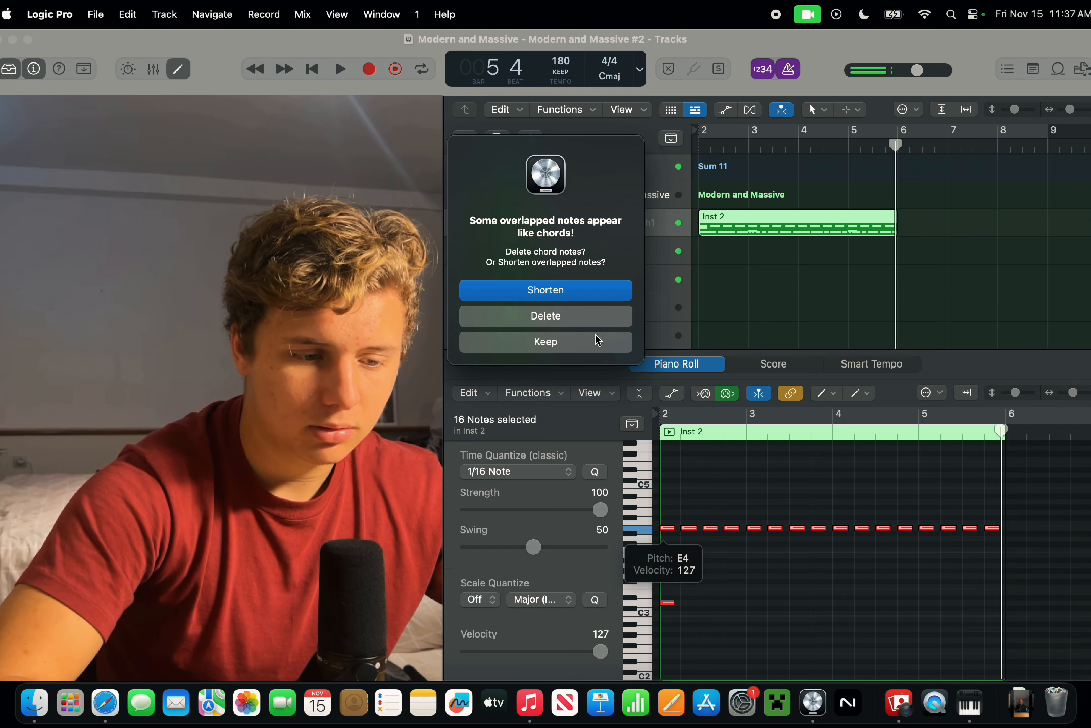
pyautogui.click(598, 318)
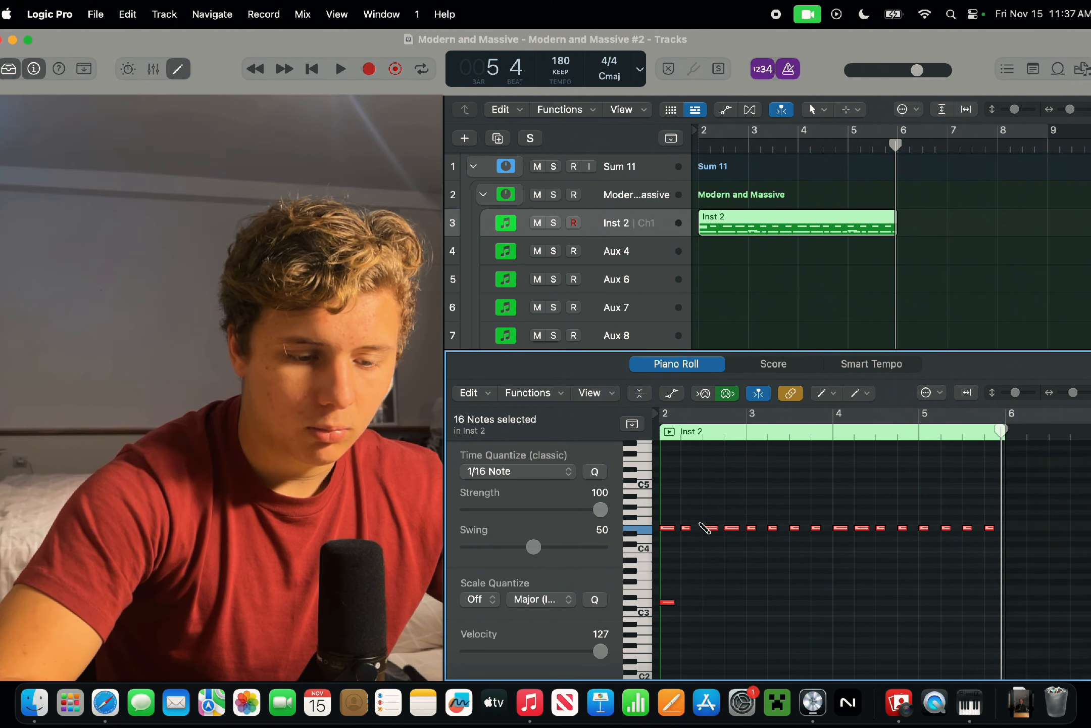
pyautogui.press('Delete')
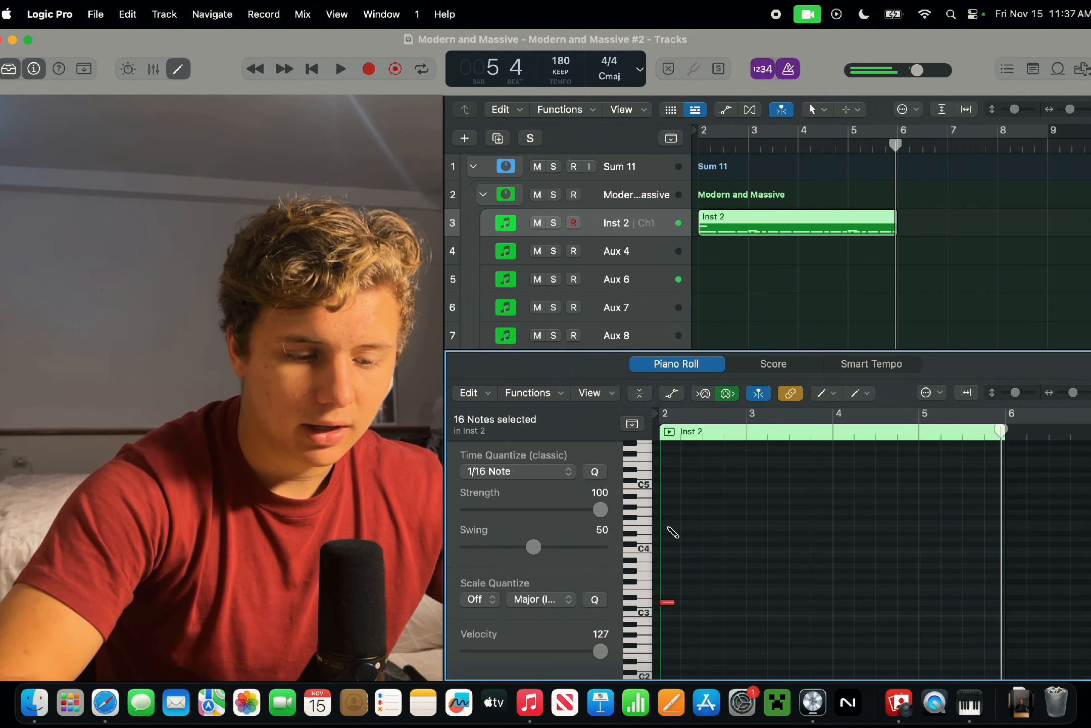
# Draw E4 notes on beats 1 and 3 of bar 2 and repeat the pair through bar 5.
pyautogui.click(666, 529)
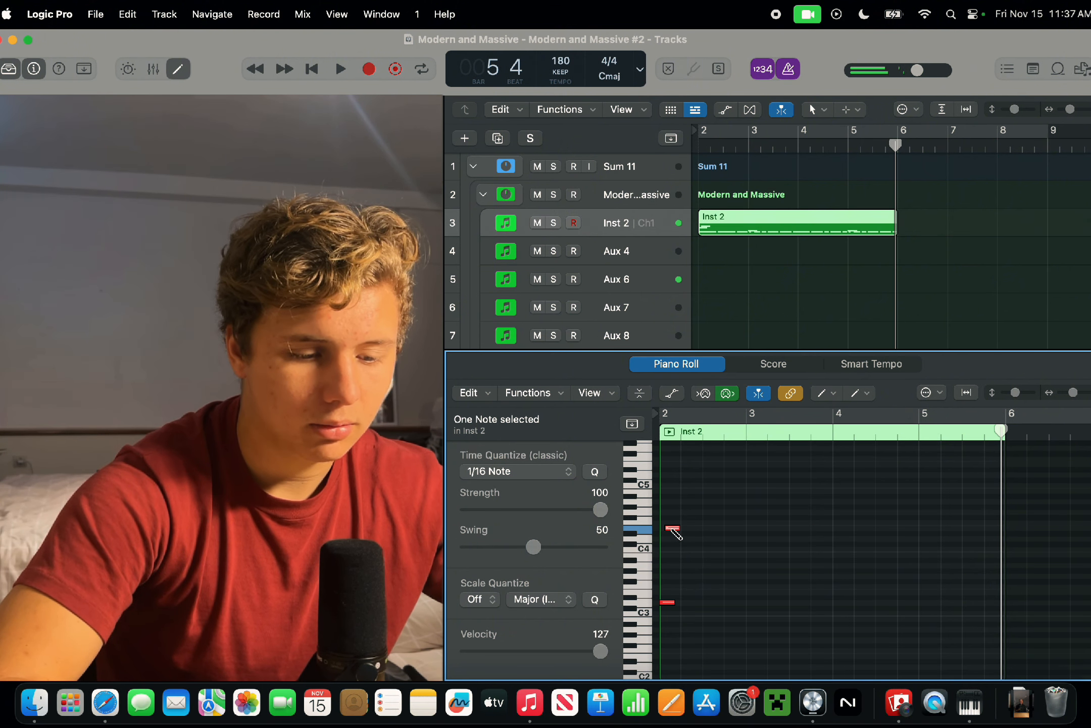
pyautogui.moveTo(673, 529); pyautogui.dragTo(667, 529)
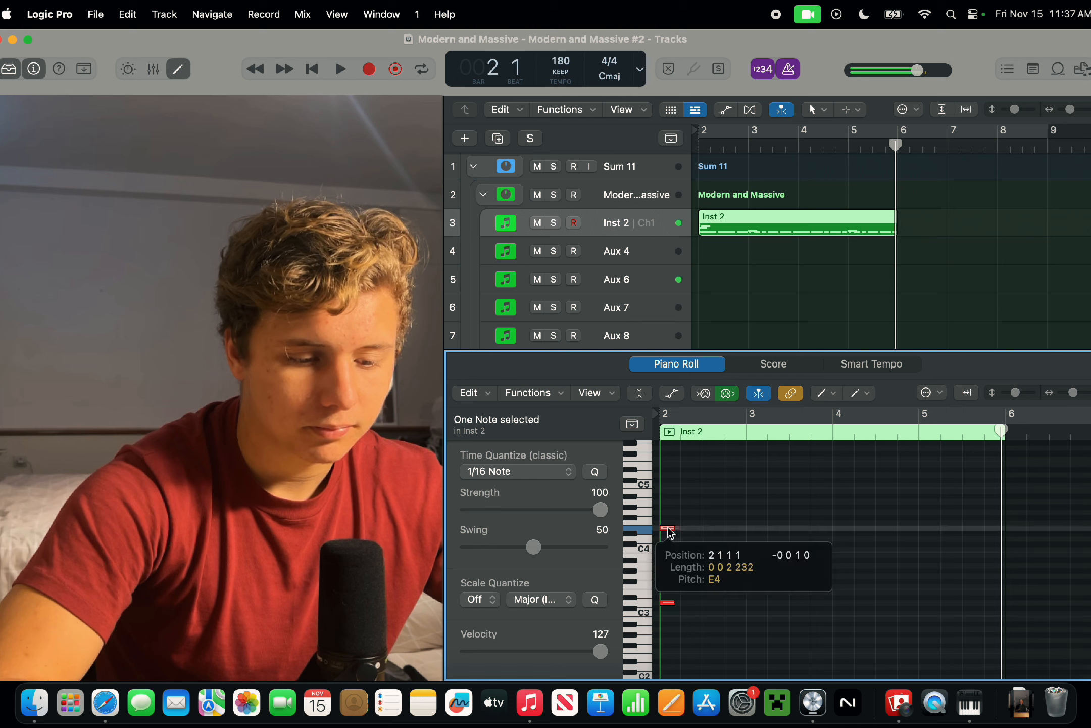
pyautogui.click(707, 529)
pyautogui.click(648, 530)
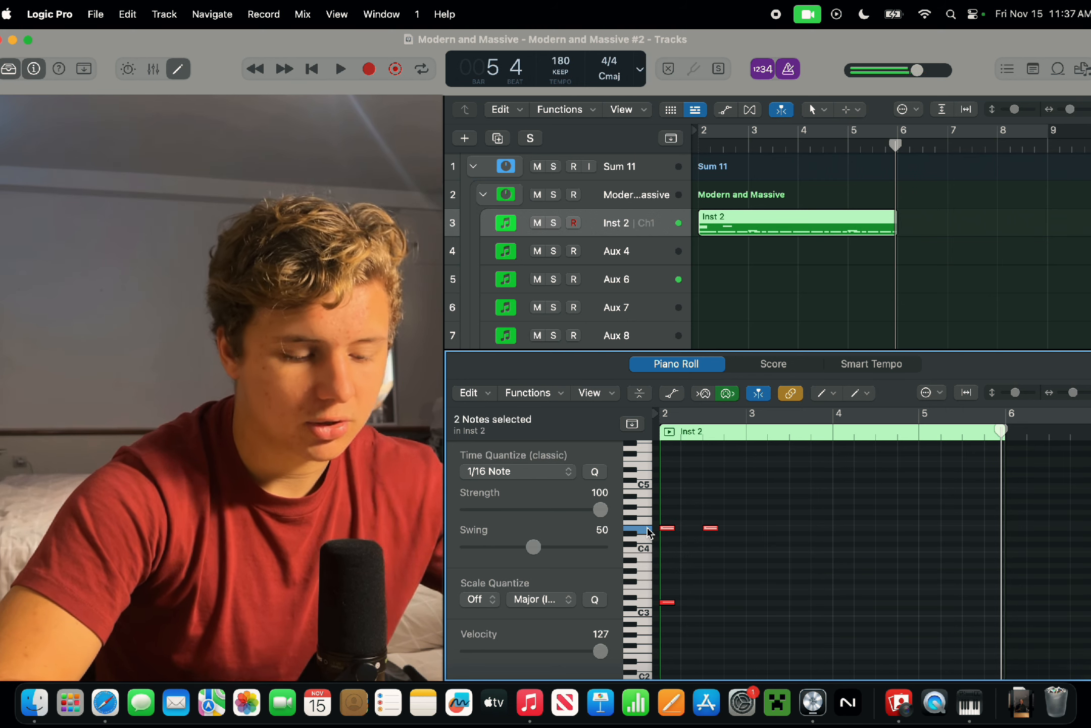
pyautogui.press('super+r')
pyautogui.press('super+r')
pyautogui.press('super+r')
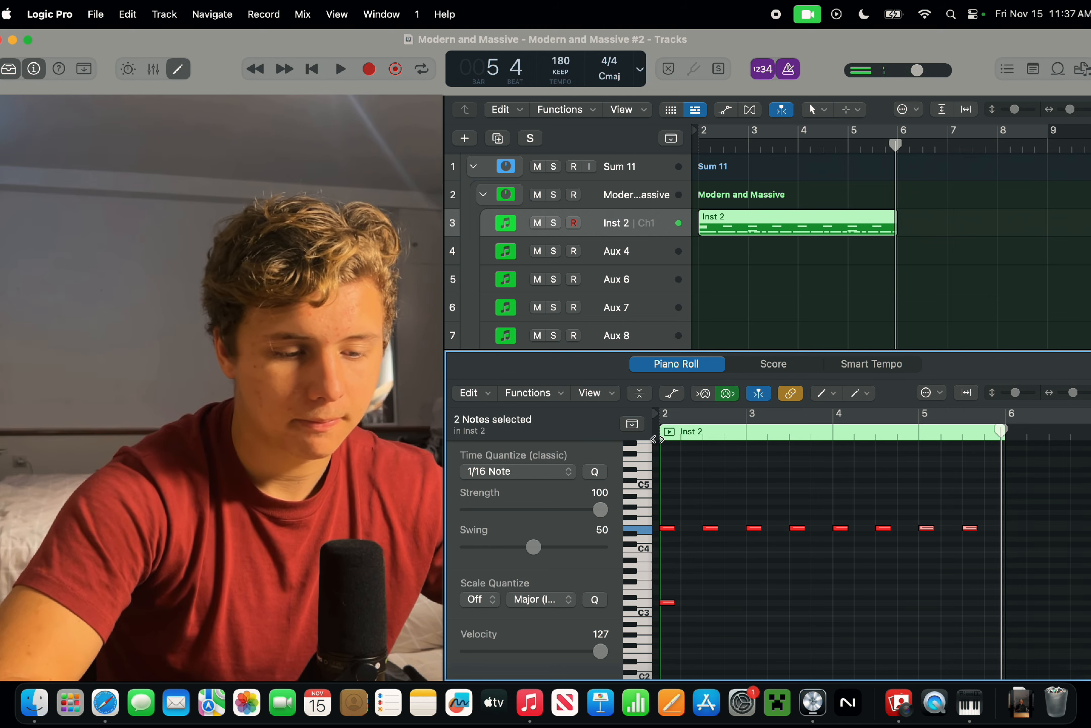
# Play the pattern with the new E4 notes through bar 5, and restart playback near bar 2.
pyautogui.press('space')
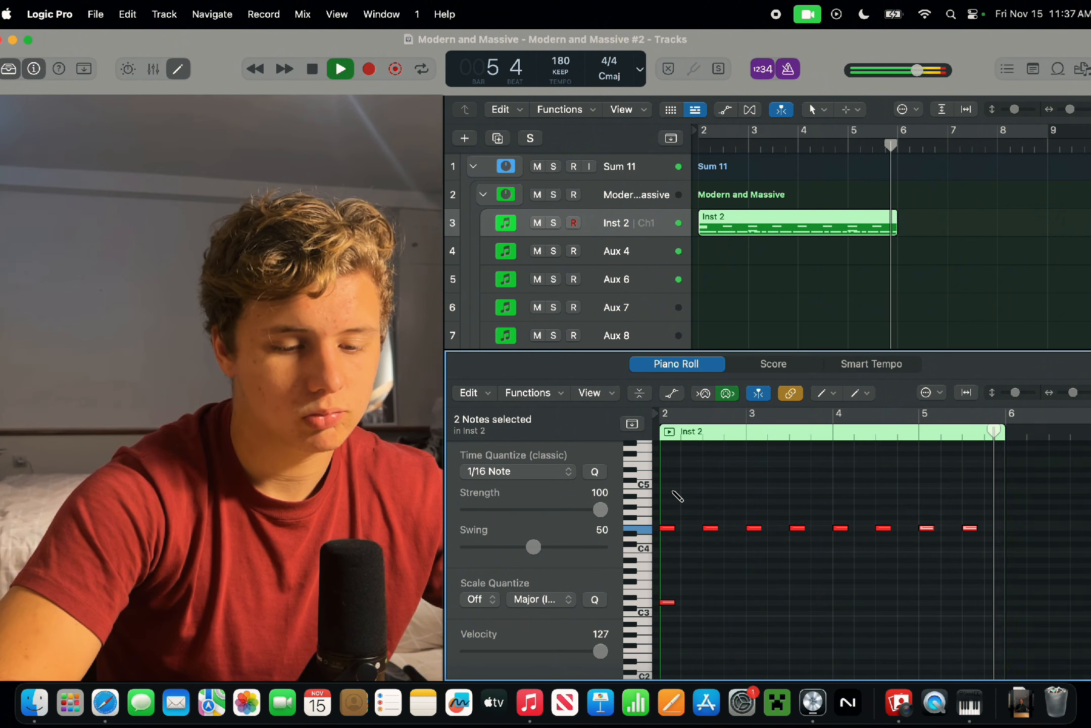
pyautogui.press('space')
pyautogui.scroll(-2, 677, 495)
pyautogui.scroll(2, 677, 495)
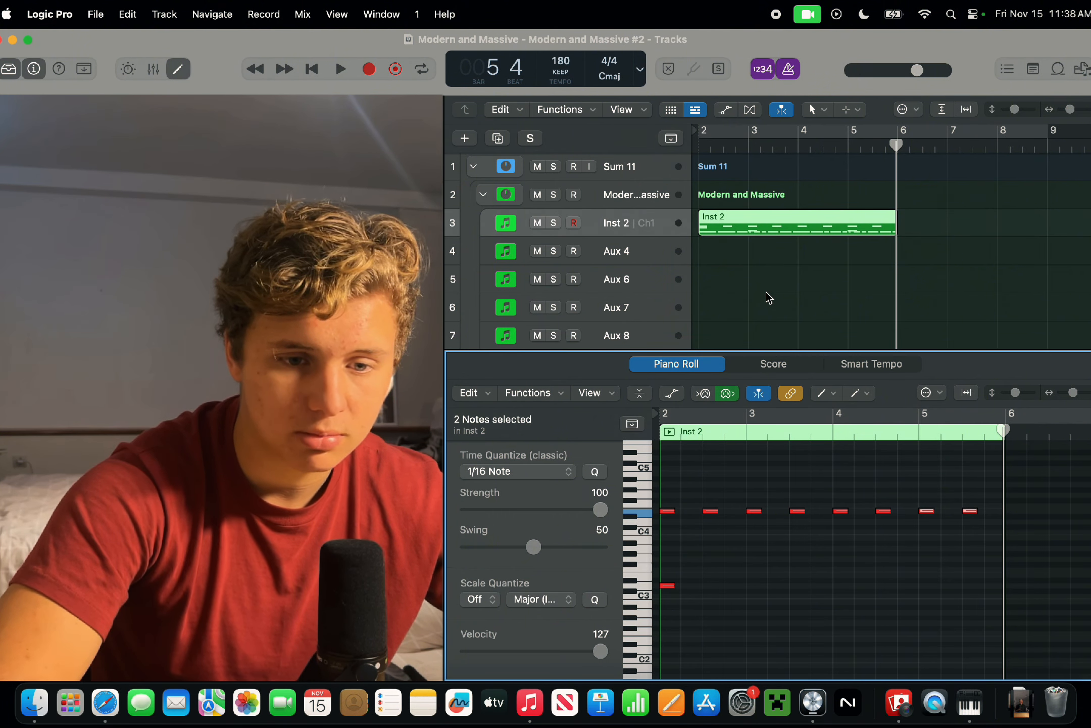
pyautogui.click(720, 148)
pyautogui.press('space')
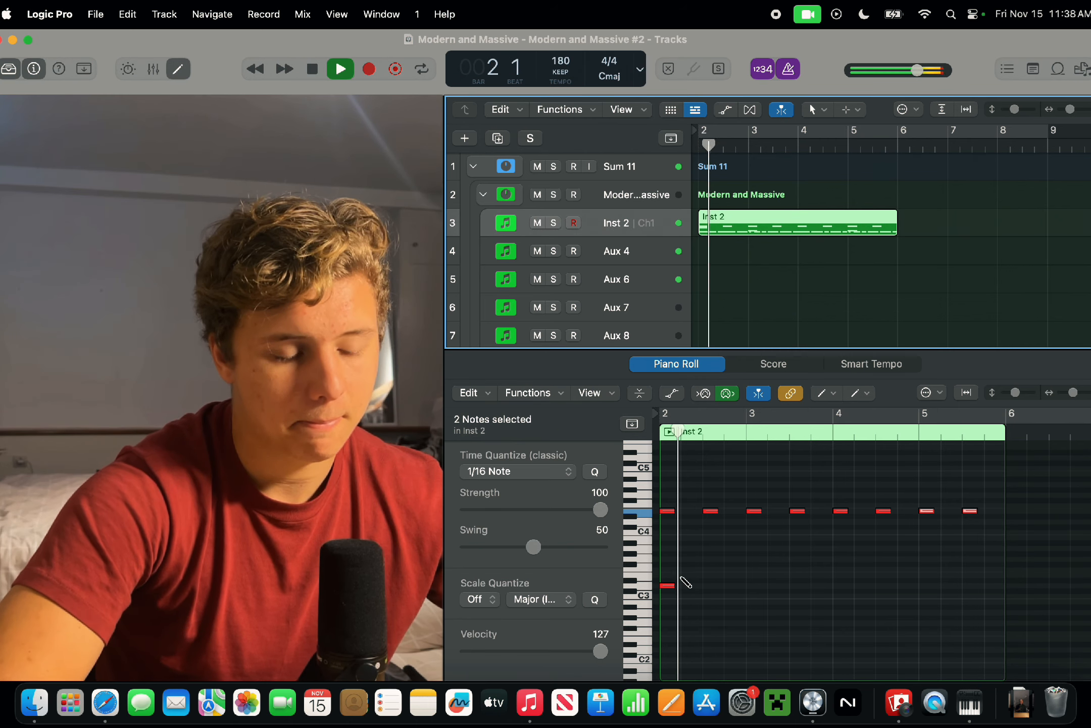
# Fill the C0 gap on the second sixteenth of bar 3 with a note, shortening the overlap.
pyautogui.scroll(-6, 686, 582)
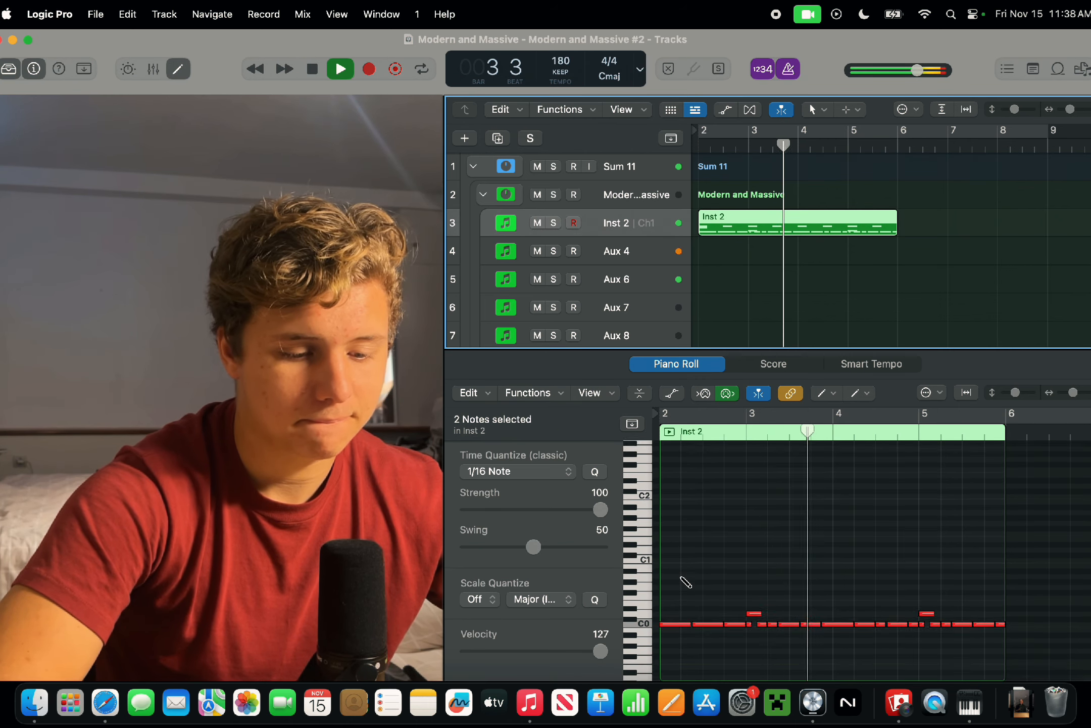
pyautogui.scroll(-2, 686, 583)
pyautogui.scroll(5, 686, 582)
pyautogui.hscroll(-4, 686, 582)
pyautogui.press('space')
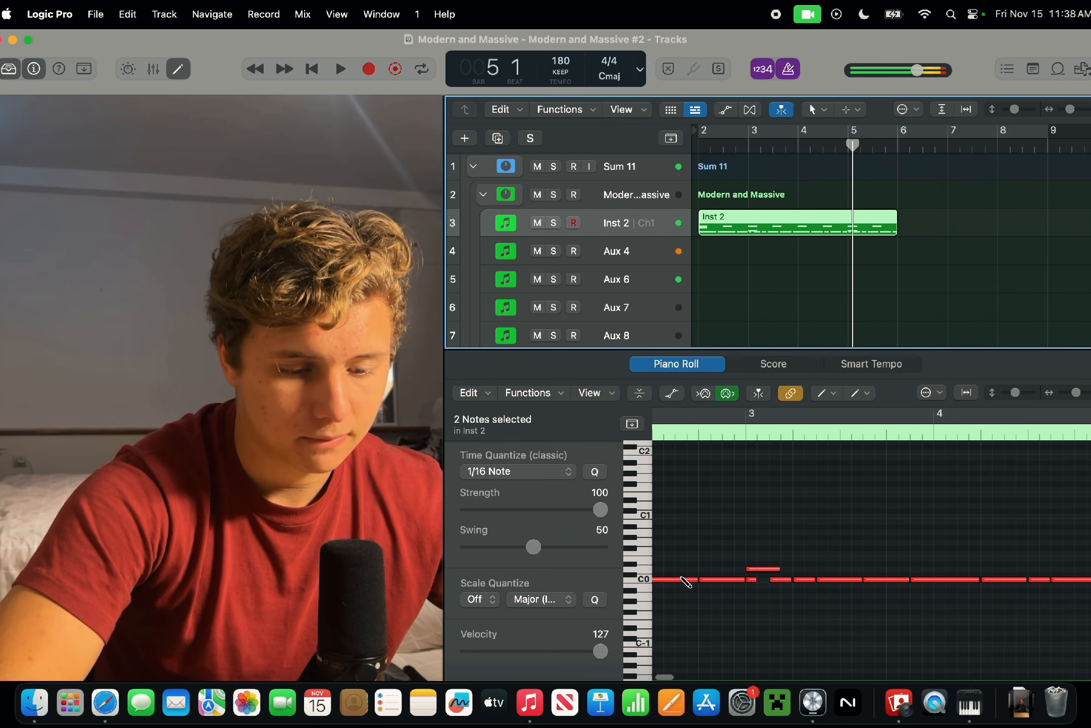
pyautogui.click(763, 580)
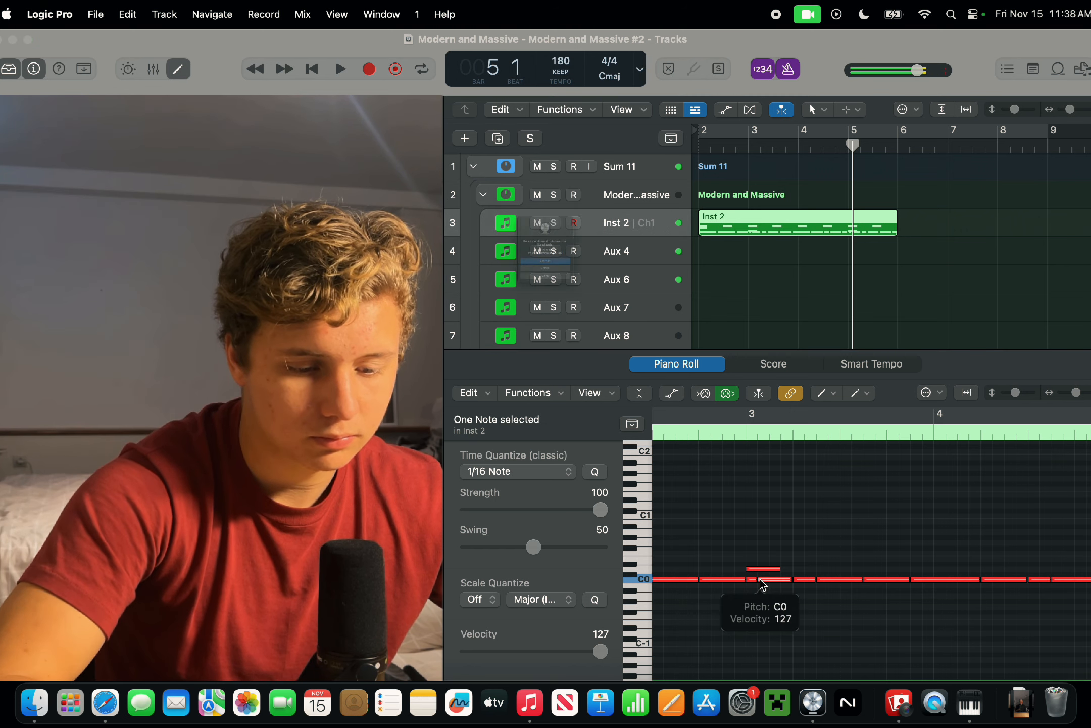
pyautogui.click(591, 299)
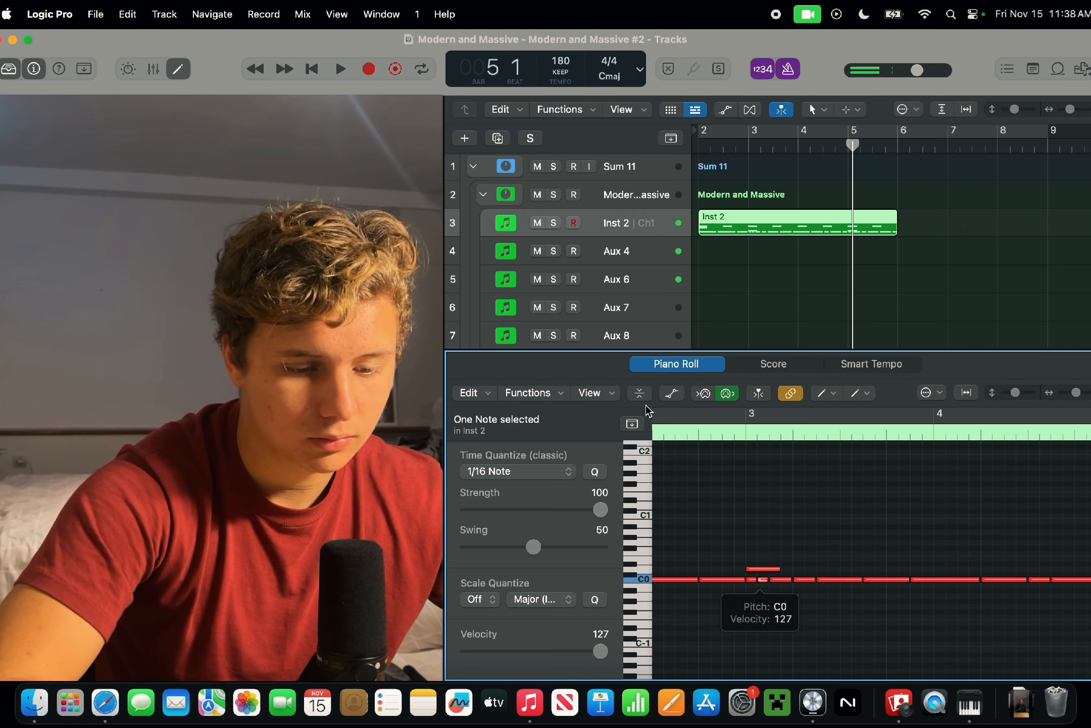
# Fill the matching C0 gap on the second sixteenth of bar 5, shortening the overlapped note.
pyautogui.scroll(-3, 730, 565)
pyautogui.scroll(5, 735, 570)
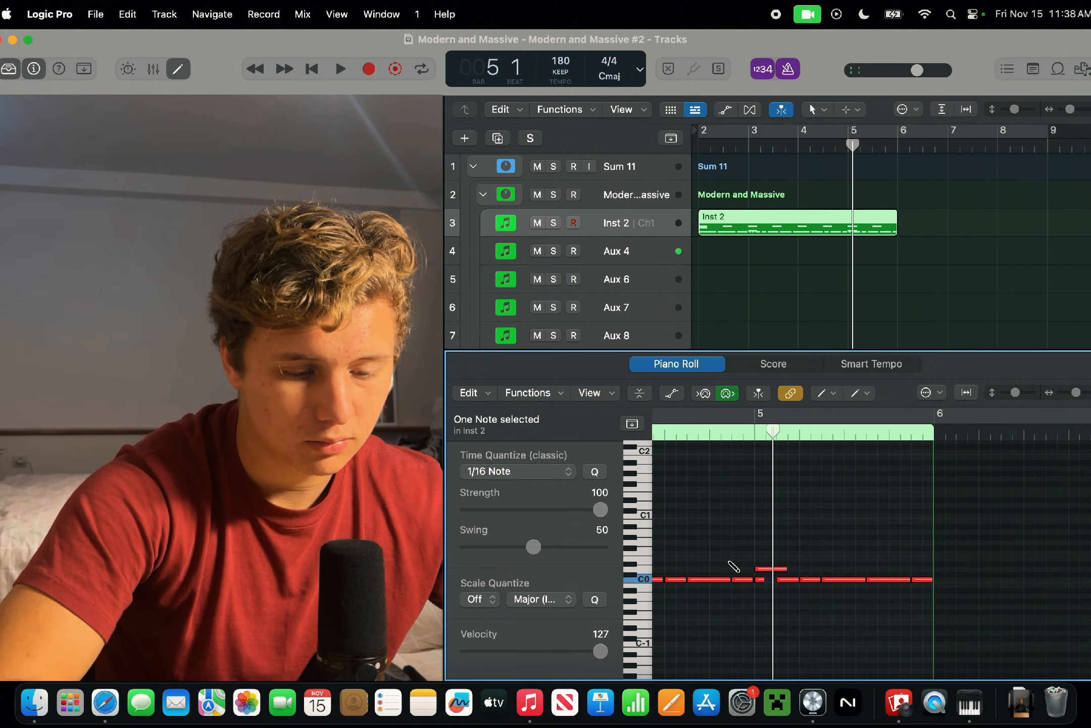
pyautogui.click(766, 581)
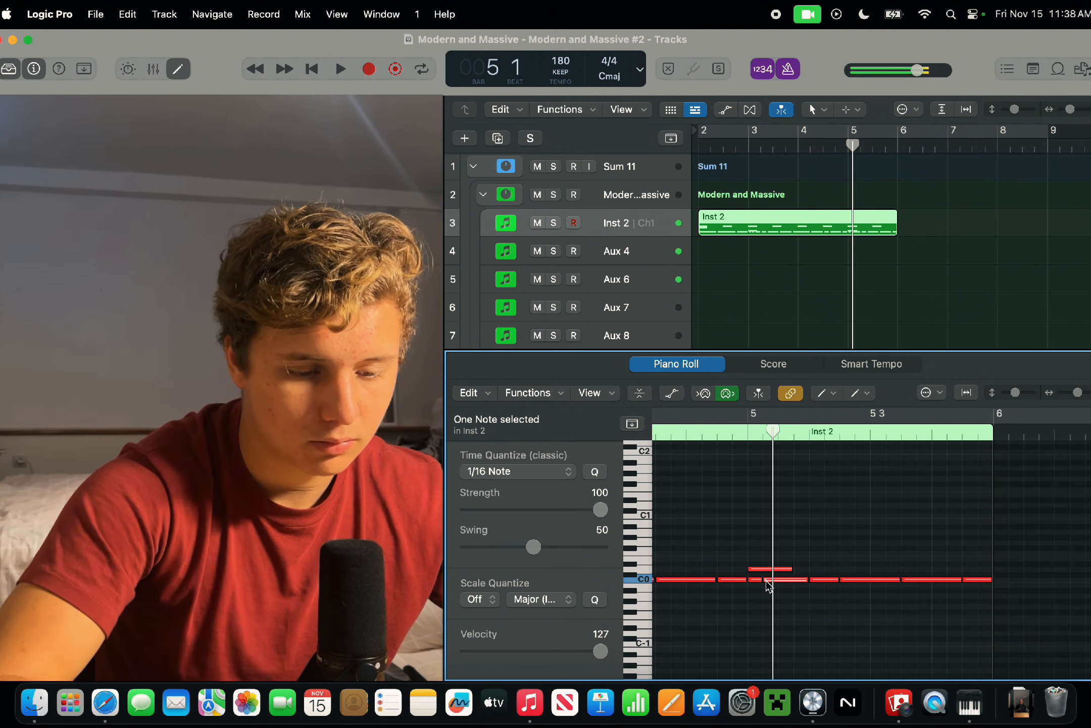
pyautogui.click(768, 585)
pyautogui.press('Return')
# Play the completed drum pattern from just before bar 2 through bar 5, and switch the Piano Roll to the Pointer tool.
pyautogui.scroll(-5, 767, 582)
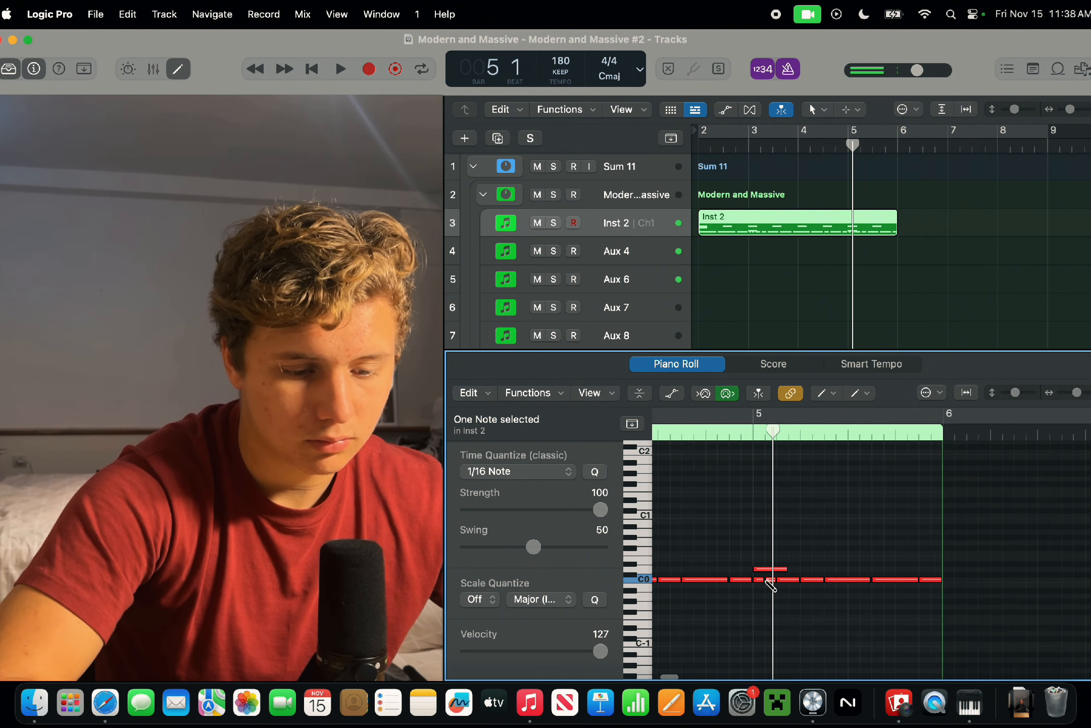
pyautogui.scroll(4, 767, 582)
pyautogui.scroll(-3, 770, 586)
pyautogui.scroll(3, 770, 586)
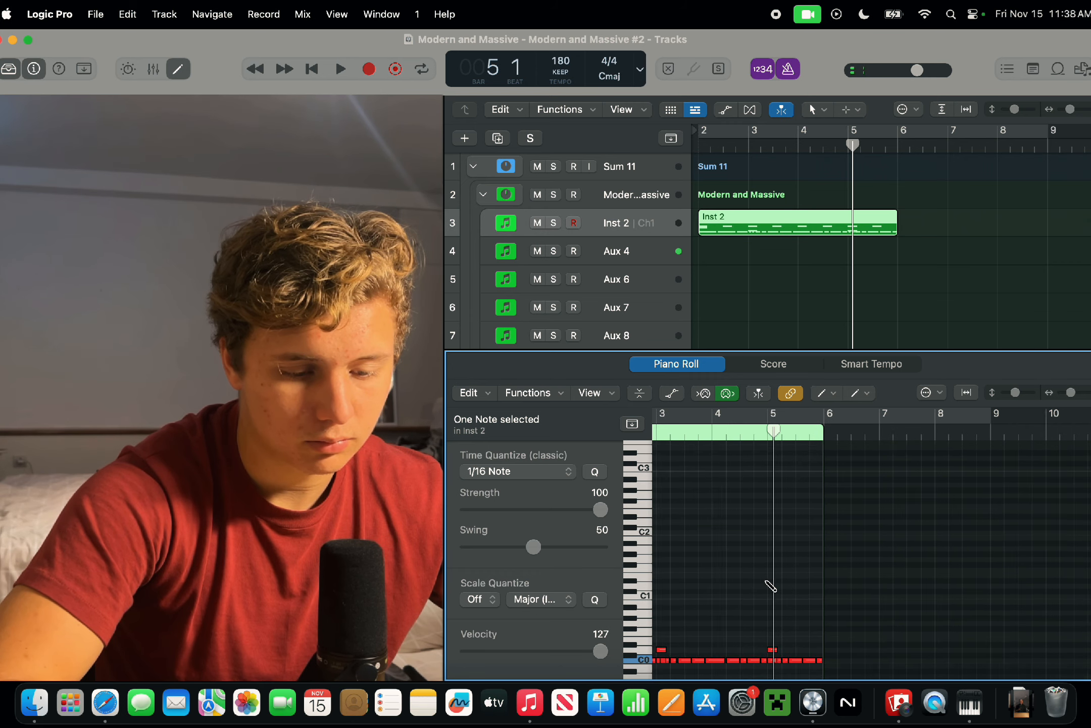
pyautogui.hscroll(-1, 770, 586)
pyautogui.click(655, 431)
pyautogui.press('space')
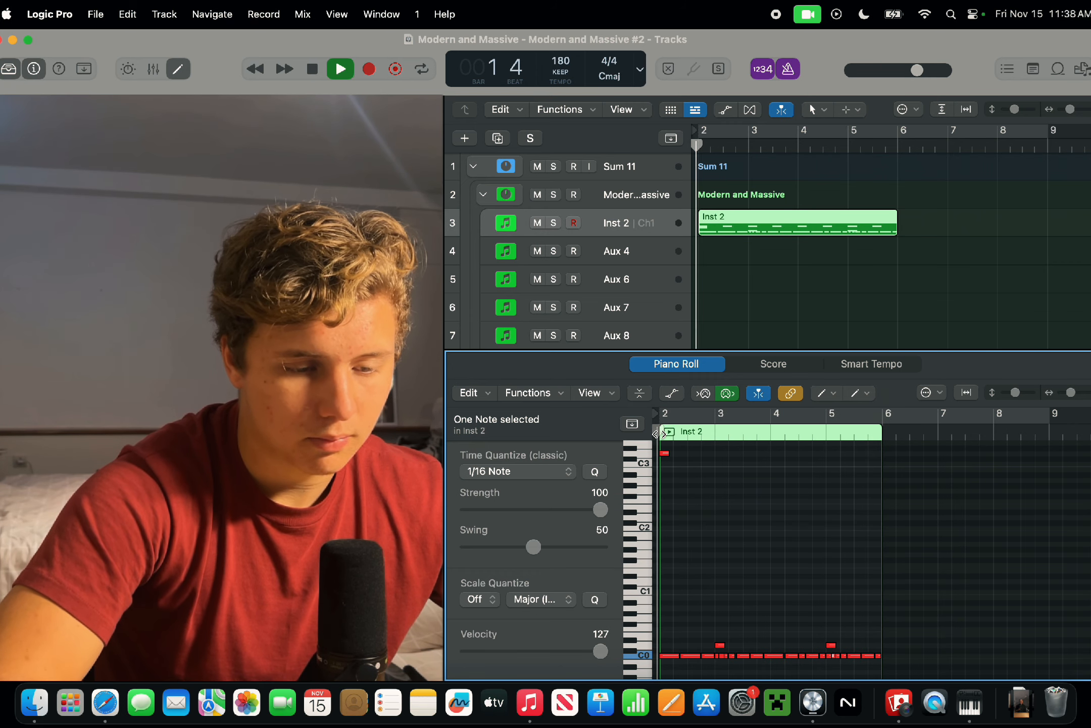
pyautogui.click(678, 226)
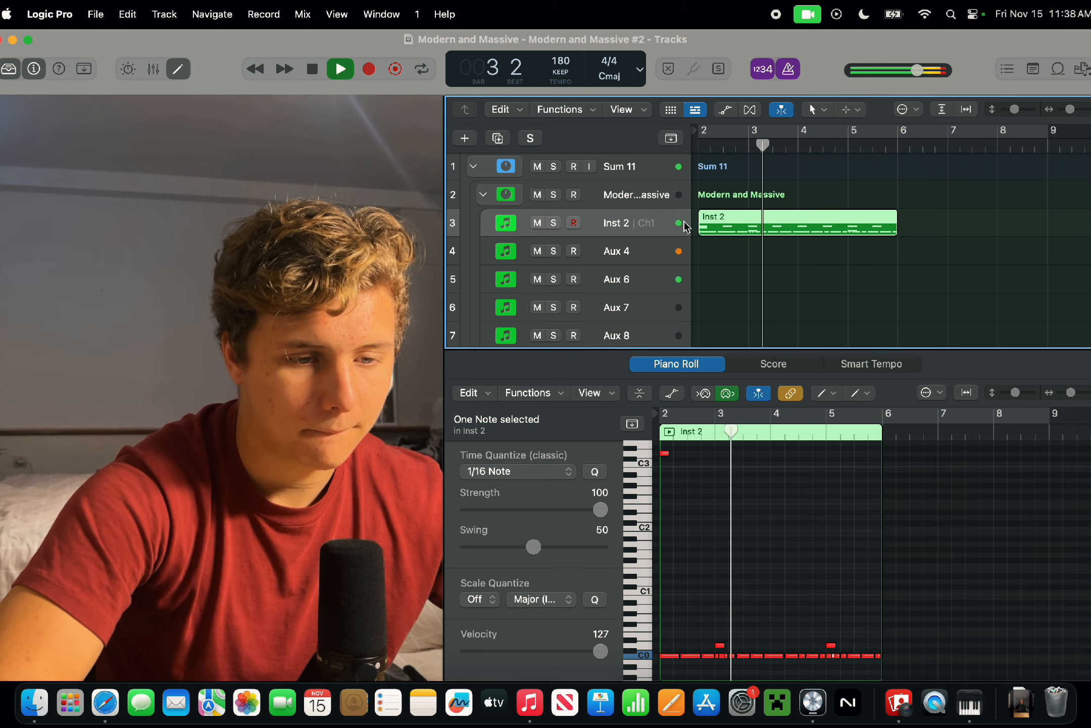
pyautogui.press('t')
pyautogui.press('t')
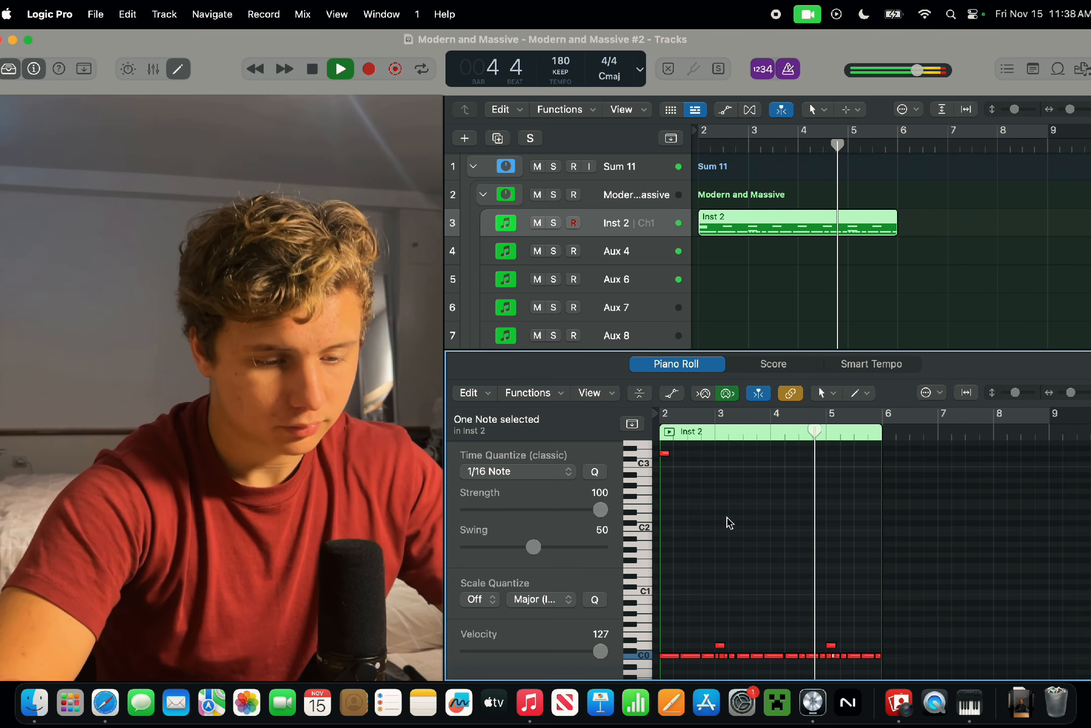
pyautogui.press('super+Left')
pyautogui.press('super+Left')
pyautogui.press('super+Left')
pyautogui.press('super+Right')
pyautogui.press('super+Right')
pyautogui.press('super+Right')
pyautogui.press('space')
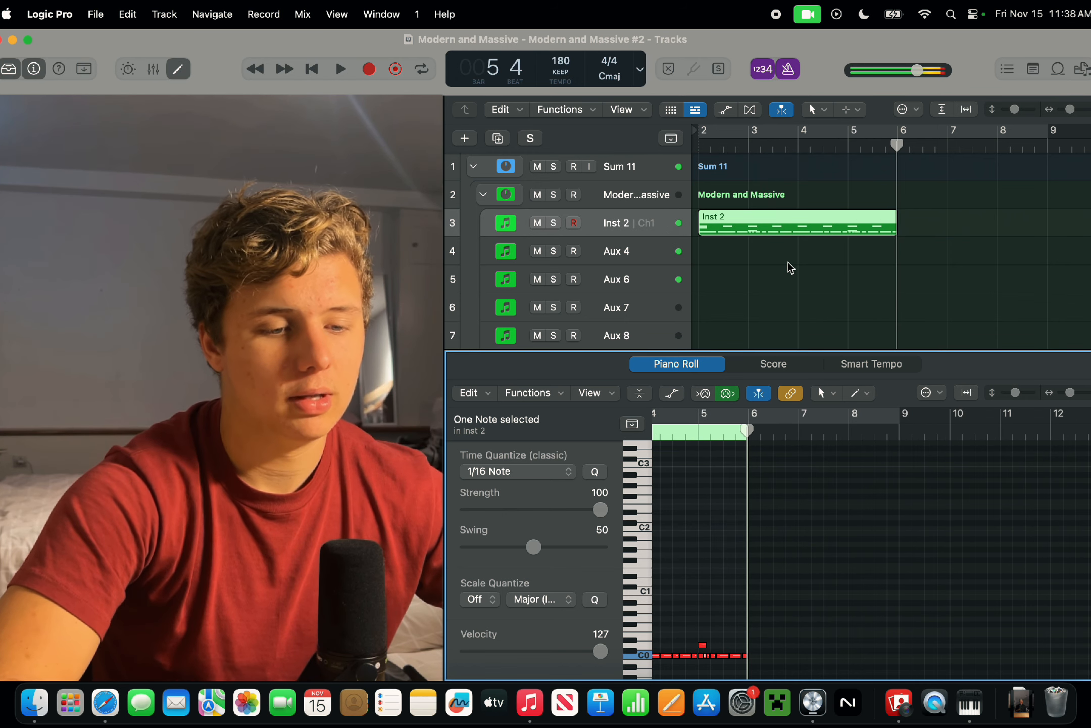
# Repeat the Inst 2 drum region at bar 6 and return the playhead to bar 2.
pyautogui.click(787, 262)
pyautogui.click(786, 222)
pyautogui.press('super+r')
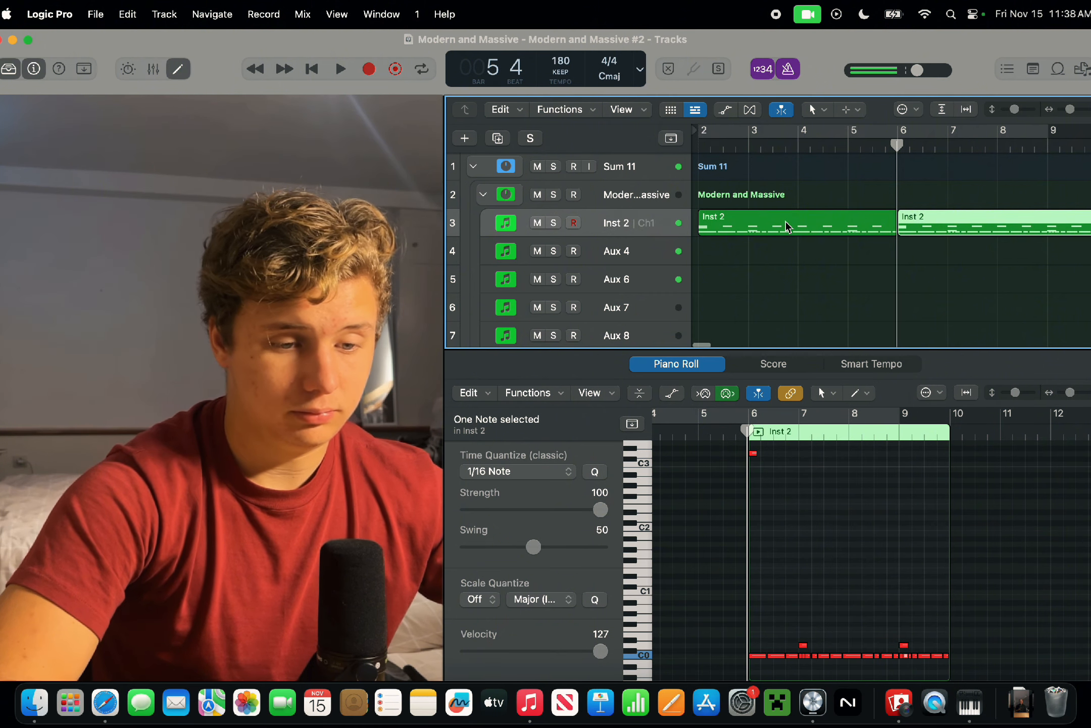
pyautogui.press('super+Left')
pyautogui.press('super+Left')
pyautogui.click(702, 149)
pyautogui.press('space')
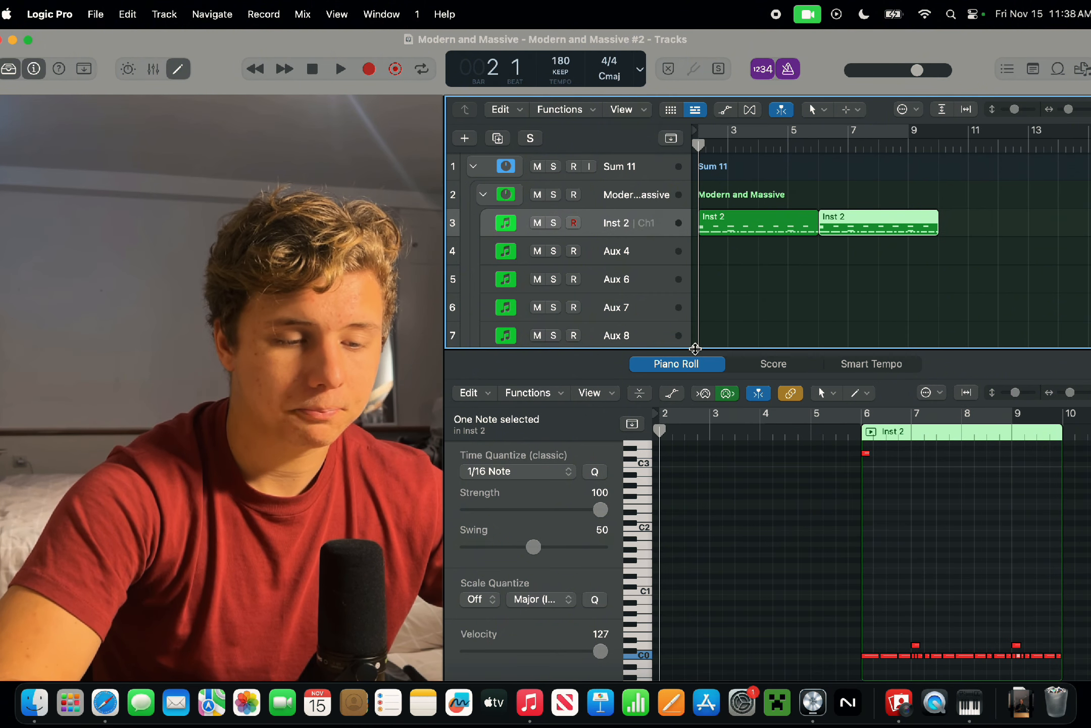
# Enlarge the tracks area and collapse the Modern and Massive drum stack.
pyautogui.moveTo(695, 349); pyautogui.dragTo(691, 443)
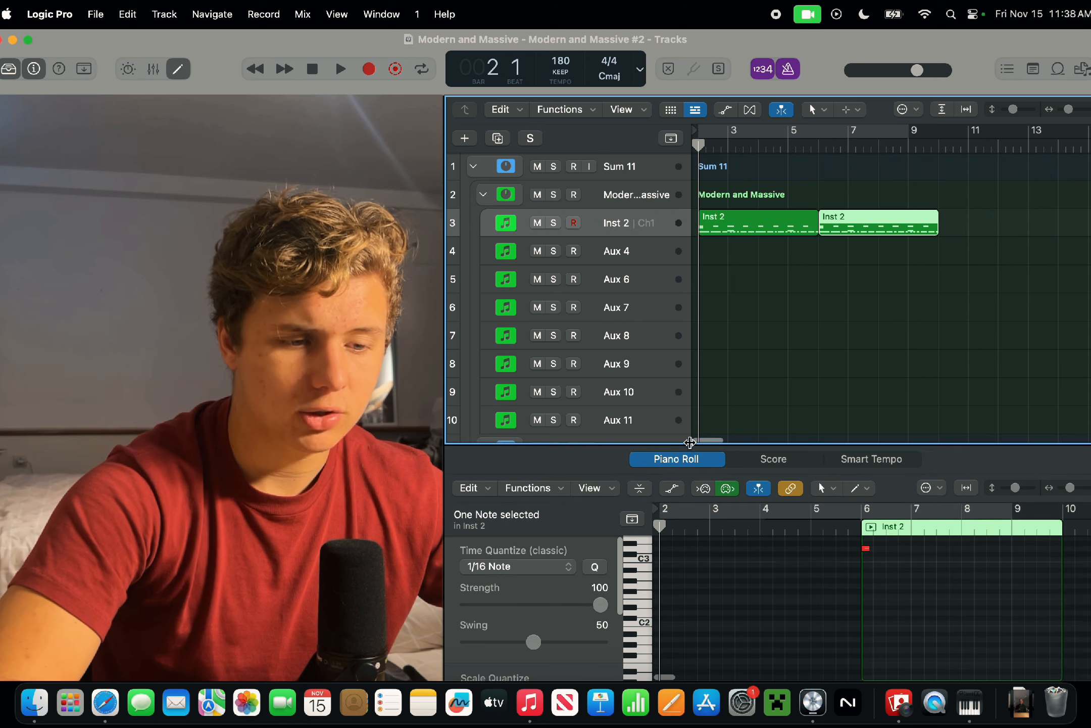
pyautogui.click(483, 194)
pyautogui.click(714, 233)
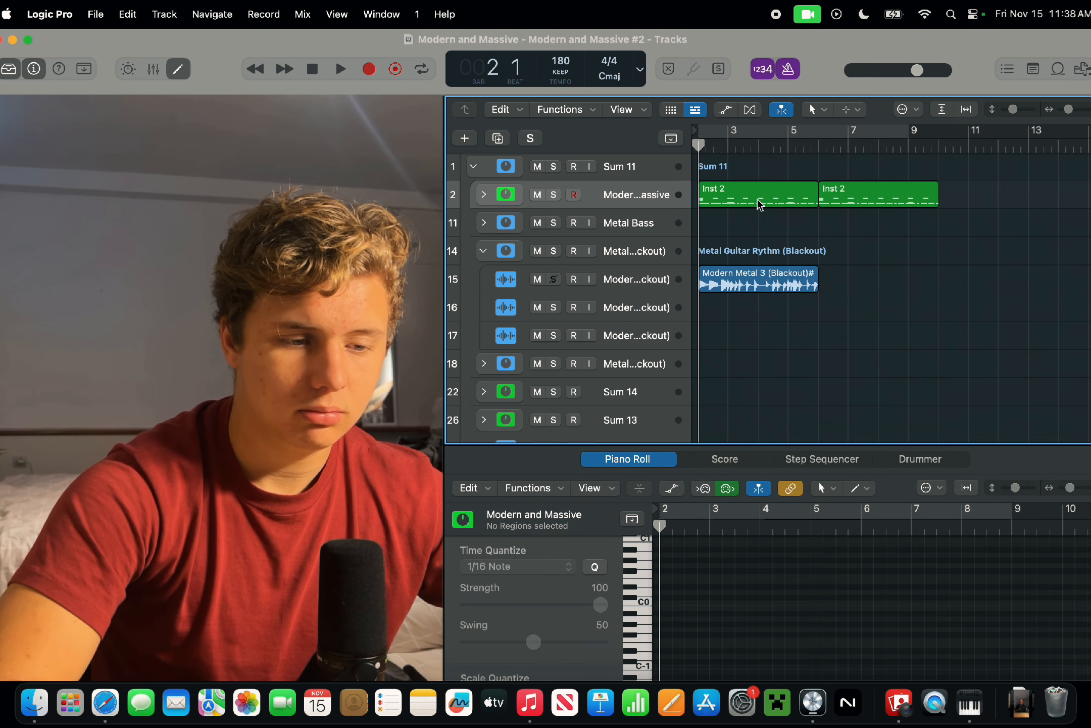
# Expand the Metal Bass stack and select the first Modern Bass track with input monitoring on.
pyautogui.click(613, 228)
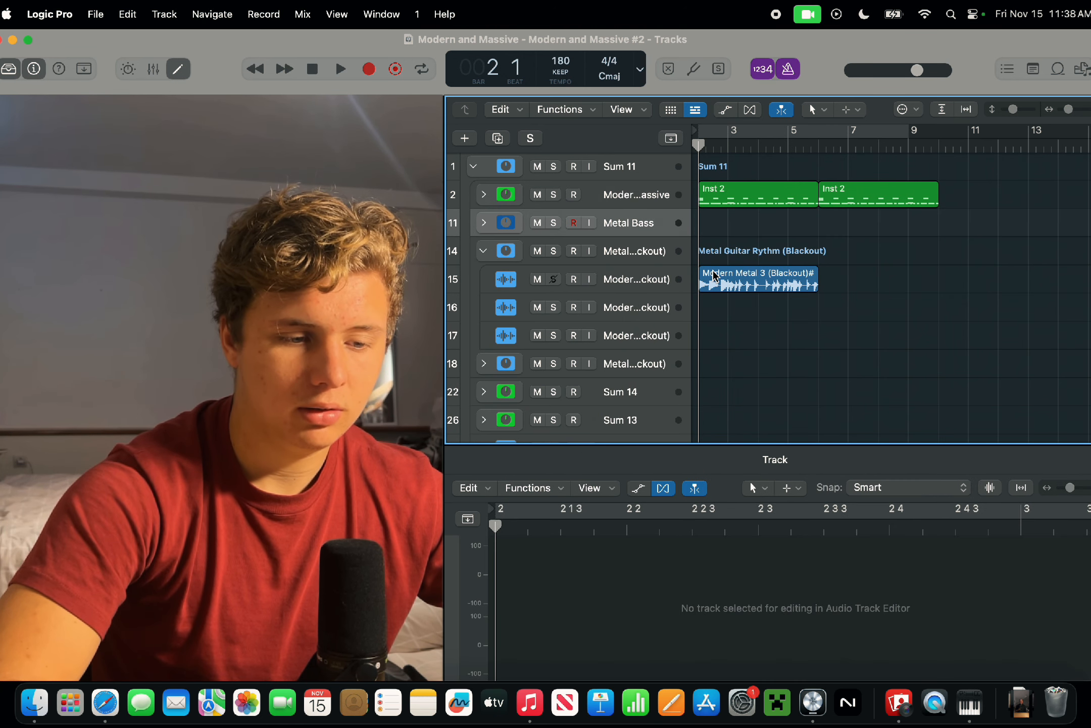
pyautogui.click(485, 223)
pyautogui.click(604, 248)
pyautogui.click(591, 252)
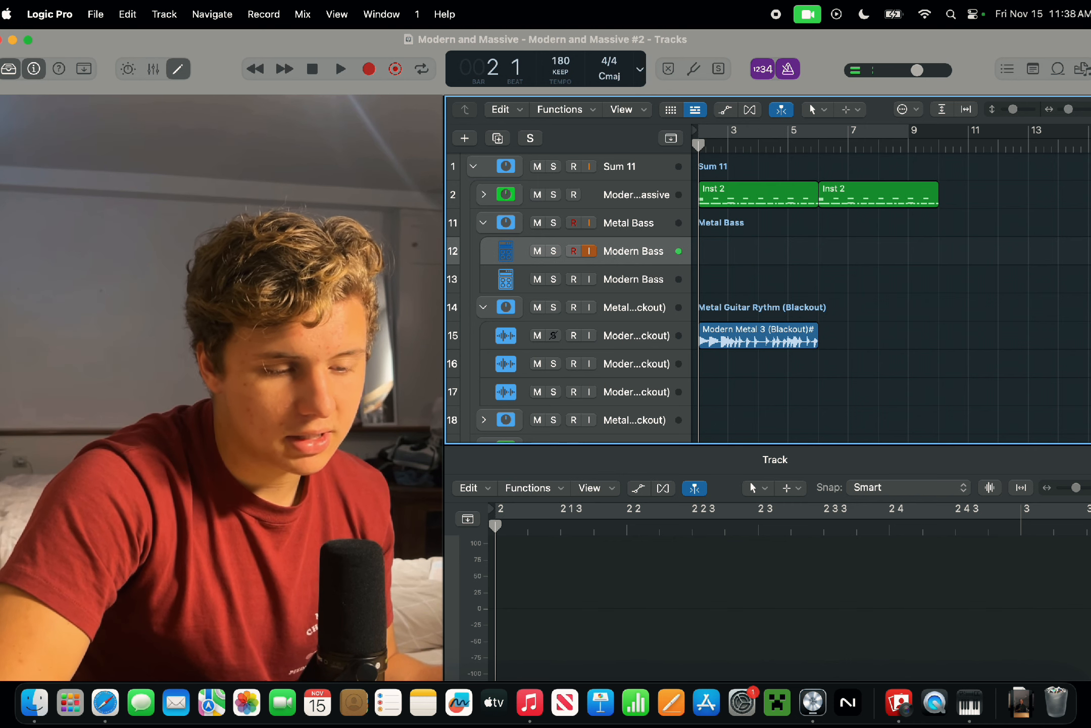
pyautogui.click(638, 283)
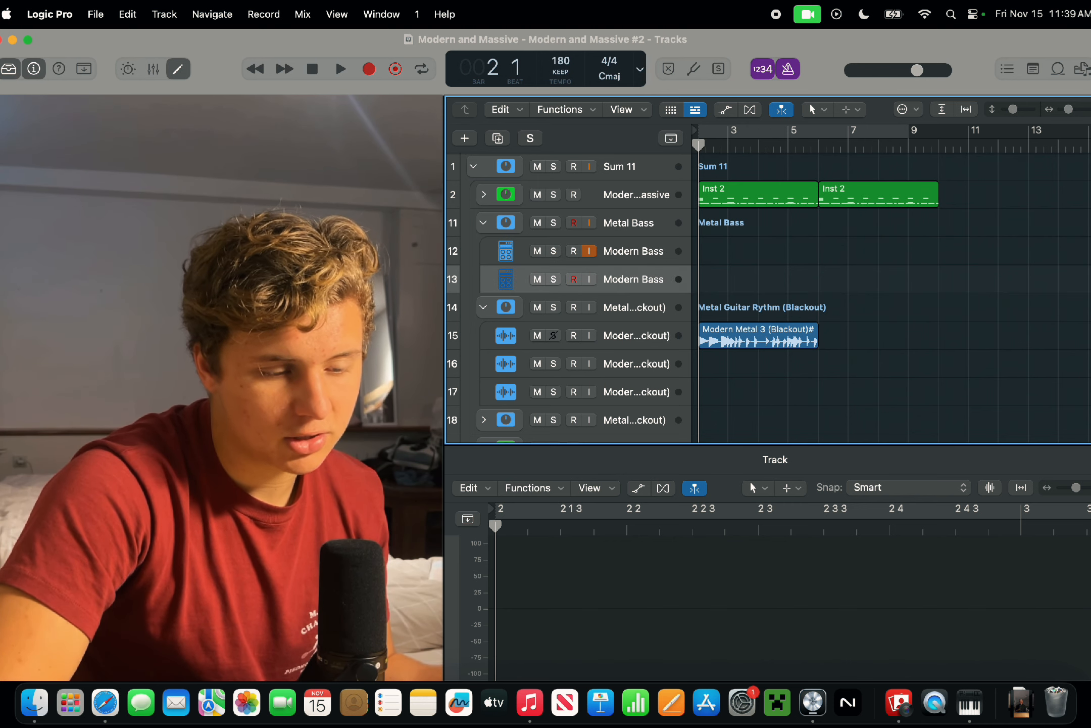
pyautogui.click(615, 263)
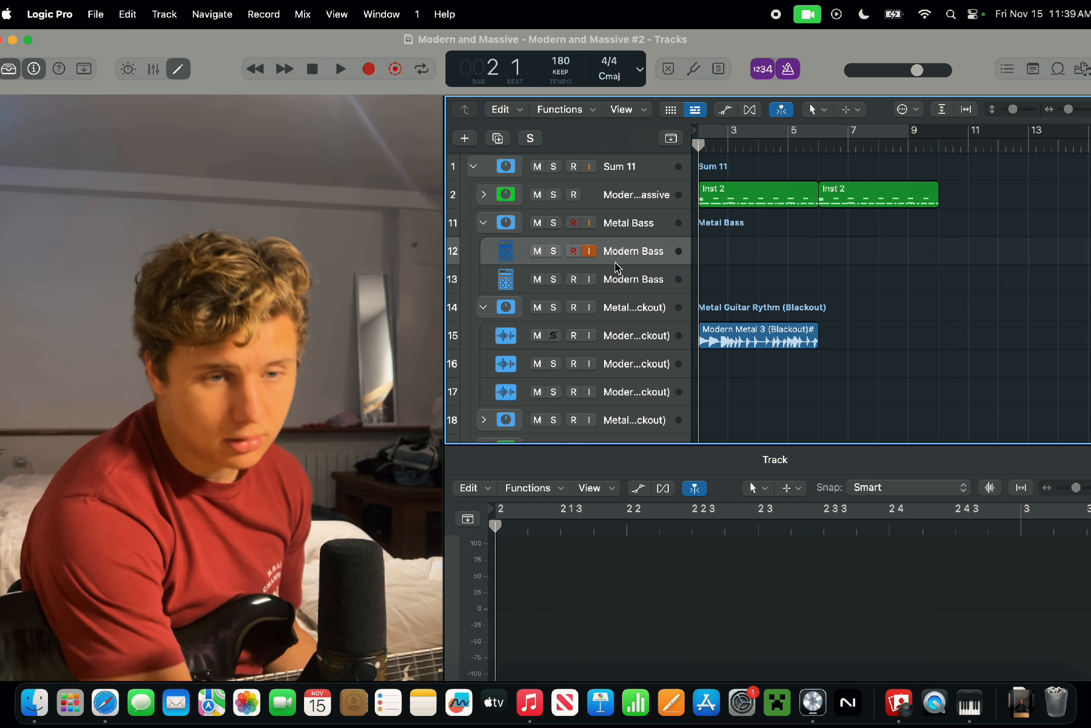
# Record a bass take from bar 2 on the first Modern Bass track and trim off everything after bar 6.
pyautogui.press('r')
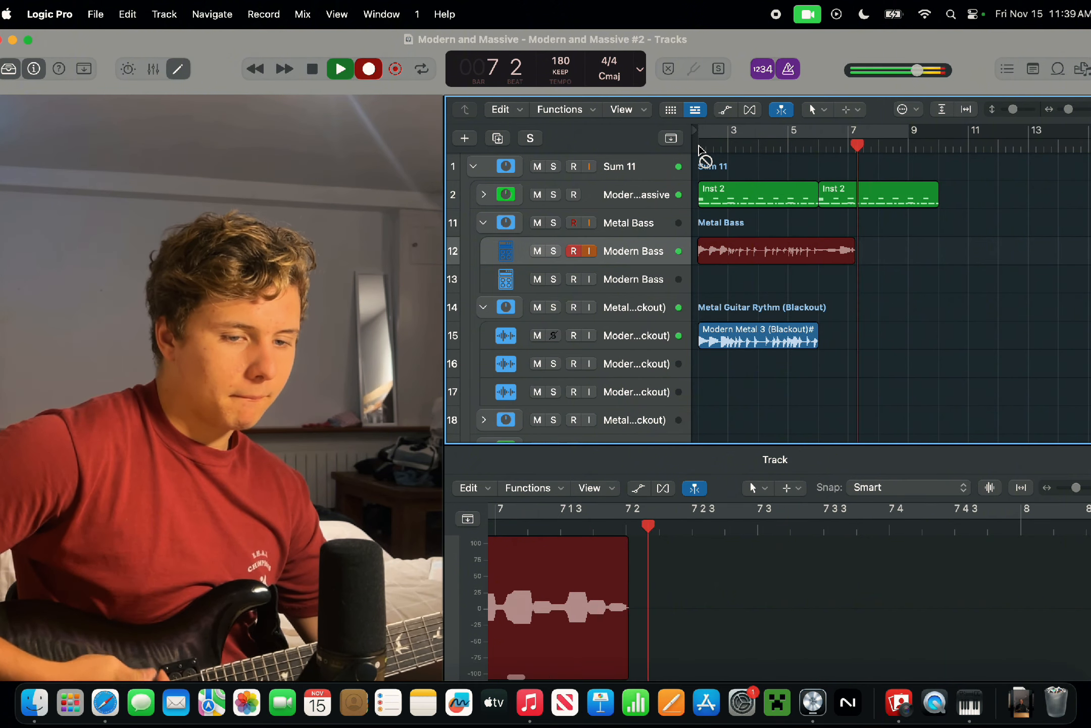
pyautogui.press('space')
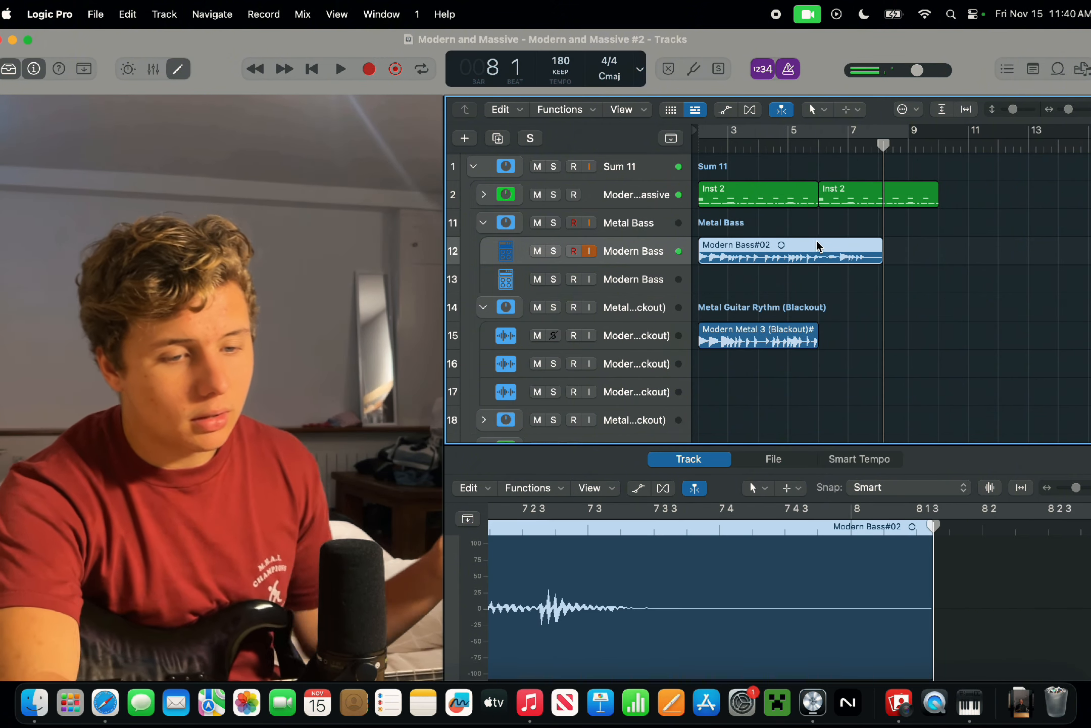
pyautogui.click(818, 145)
pyautogui.press('super+t')
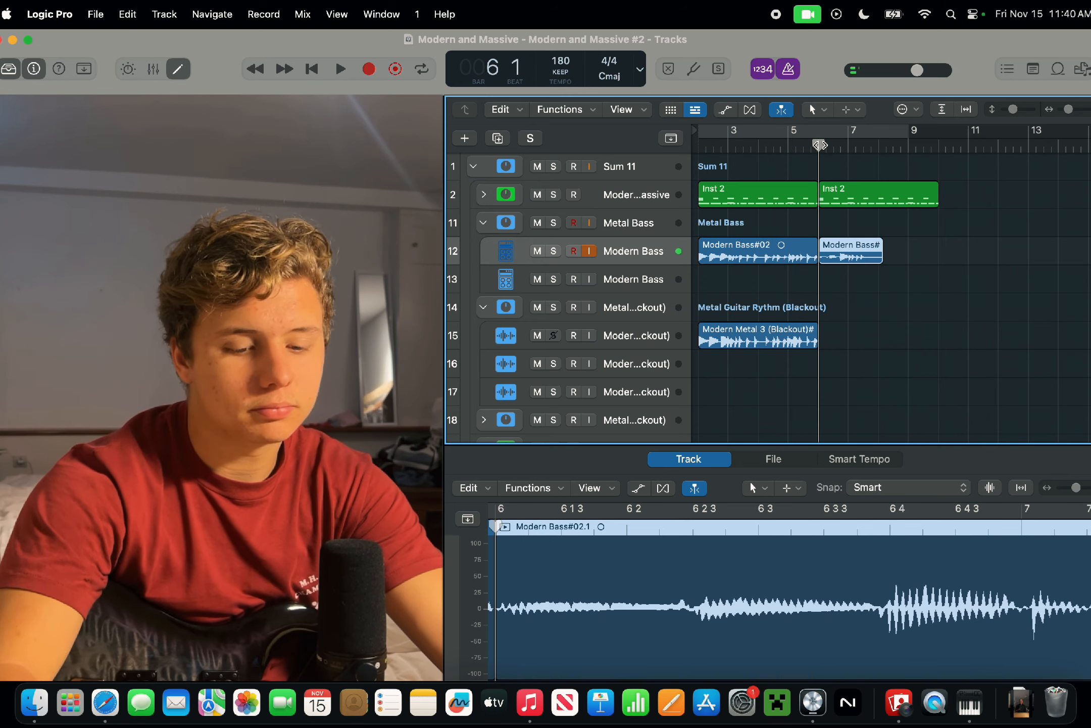
pyautogui.press('Delete')
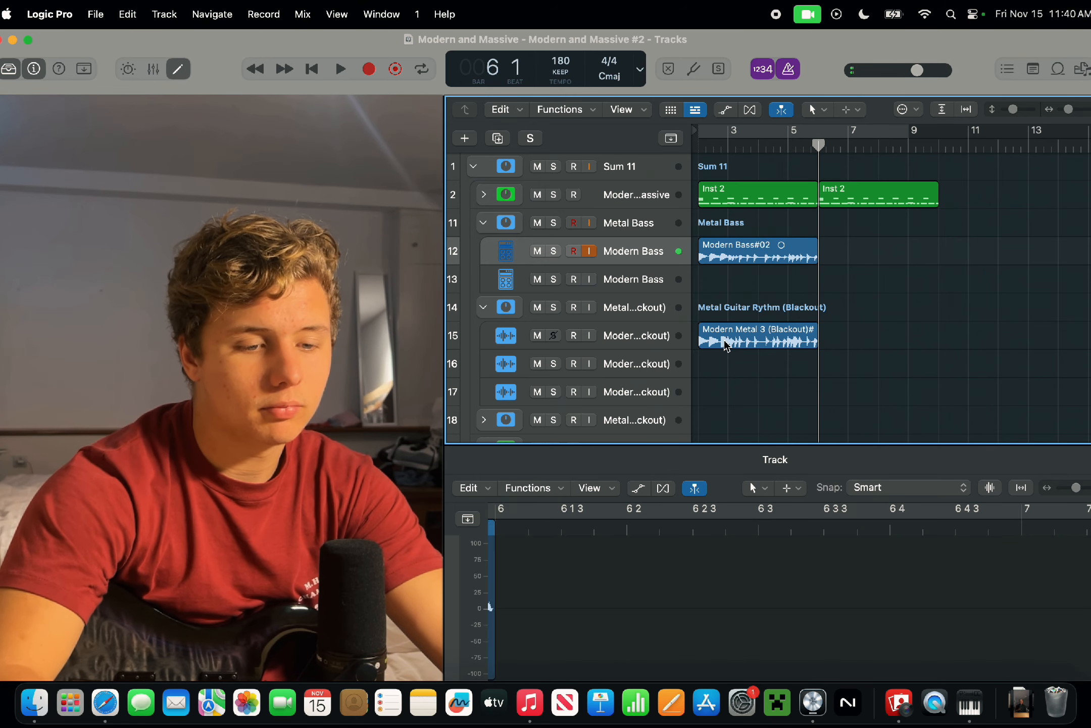
# Delete the recorded guitar region from the first track of the Metal Guitar Rythm (Blackout) stack.
pyautogui.click(724, 342)
pyautogui.press('Delete')
pyautogui.press('Return')
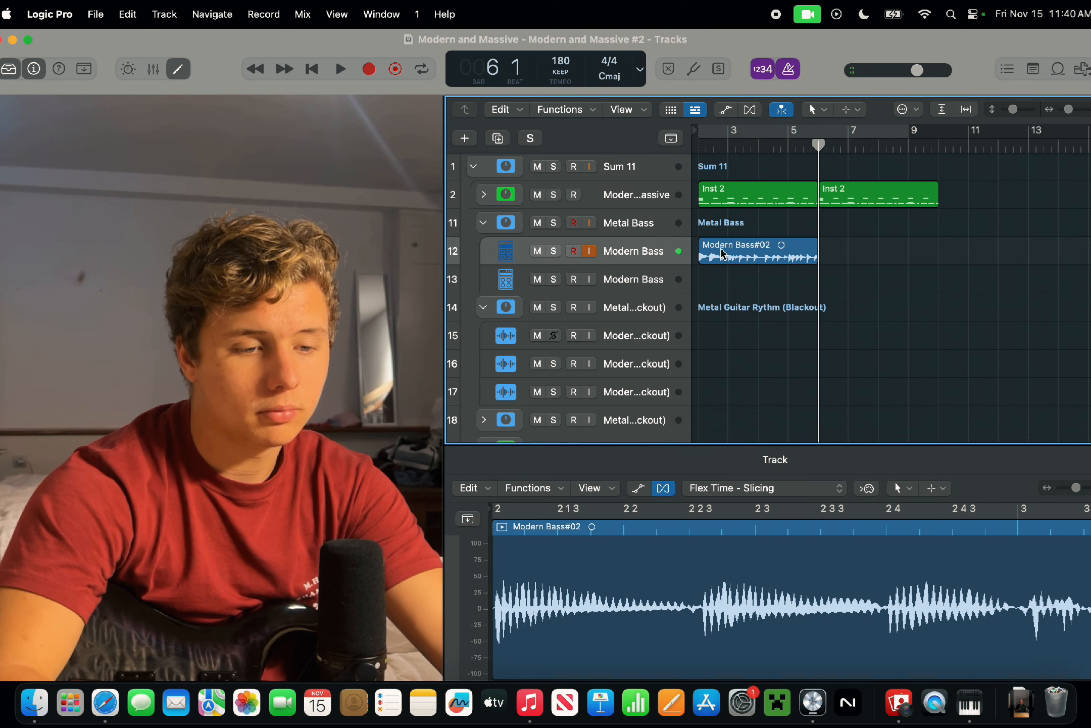
# Copy the Modern Bass#02 region onto the second Modern Bass track, starting at bar 2.
pyautogui.click(701, 250)
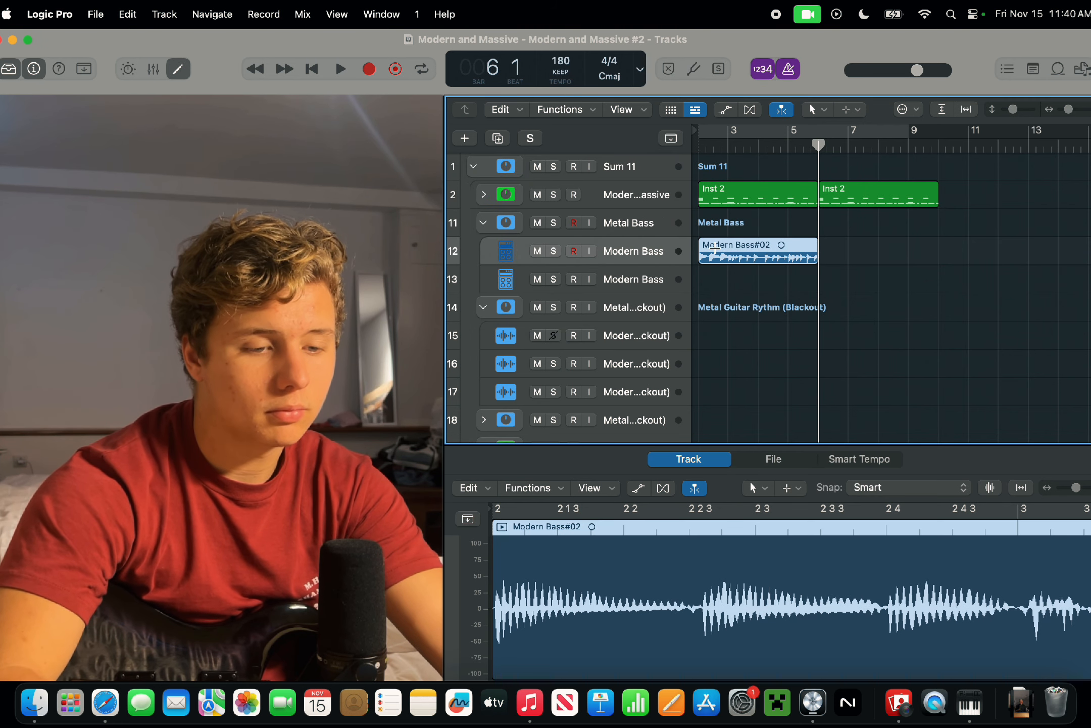
pyautogui.click(657, 268)
pyautogui.click(699, 147)
pyautogui.press('super+v')
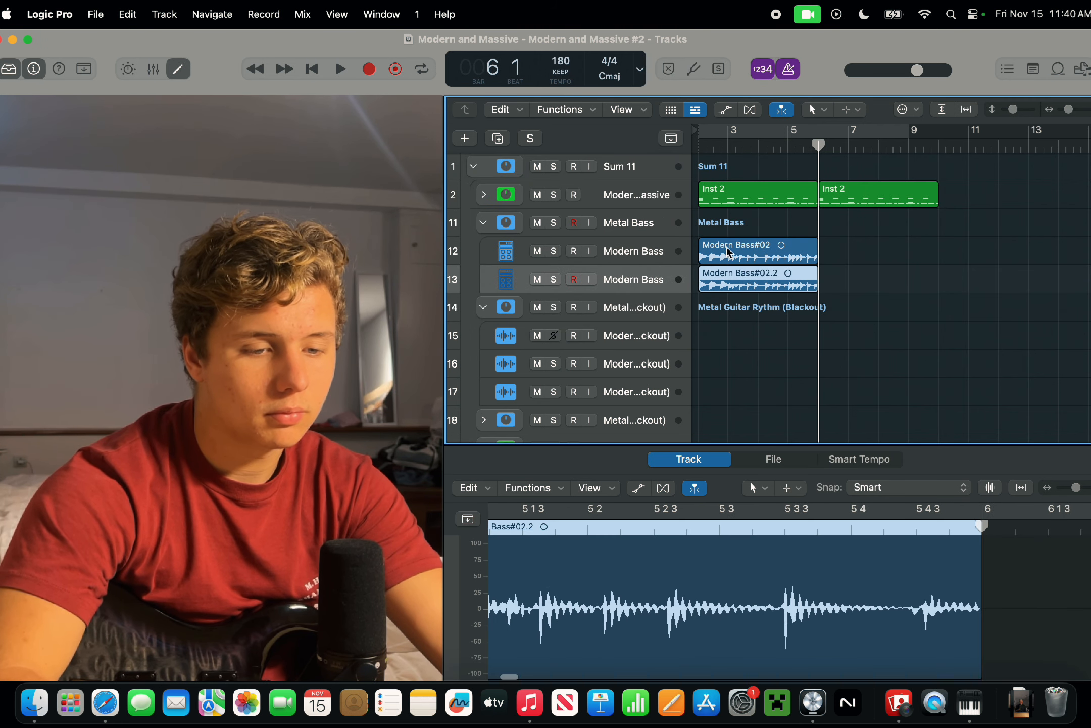
# Select both Modern Bass regions, listen to them with the drums, and set the playhead to bar 6.
pyautogui.moveTo(762, 222); pyautogui.dragTo(744, 284)
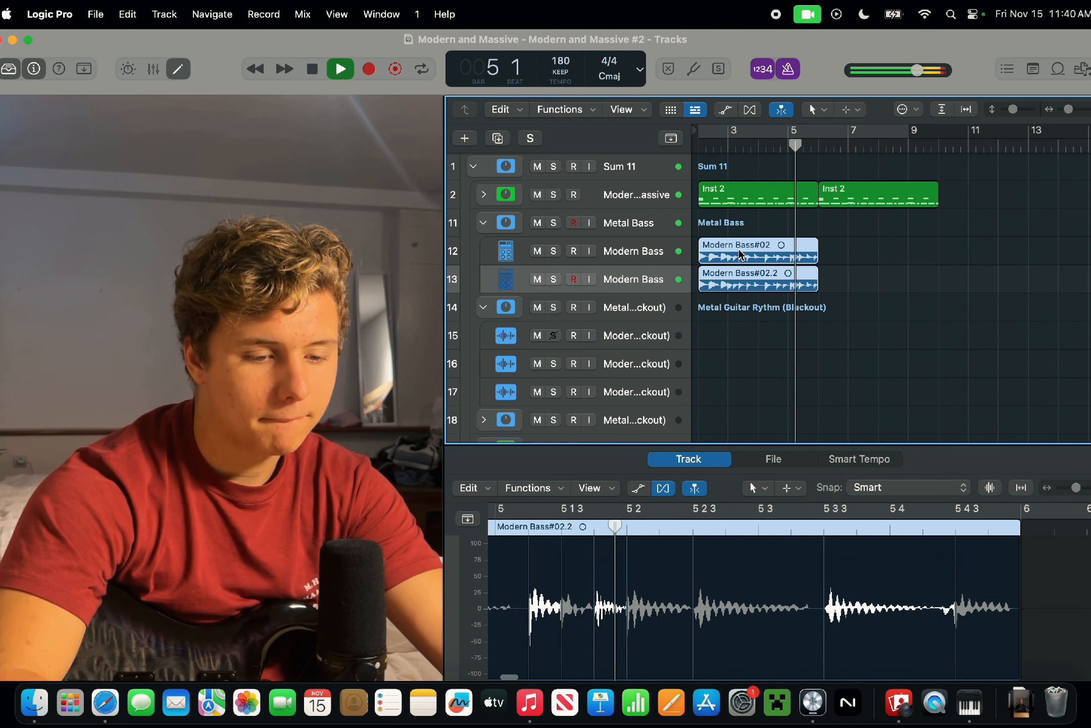
pyautogui.press('space')
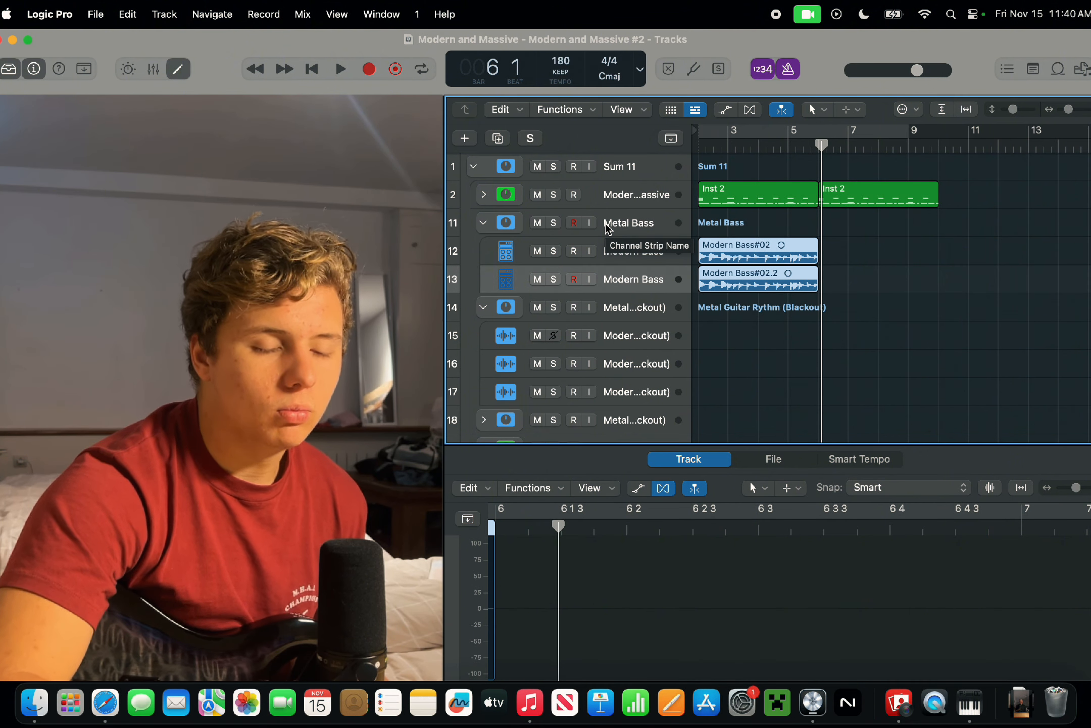
pyautogui.click(819, 145)
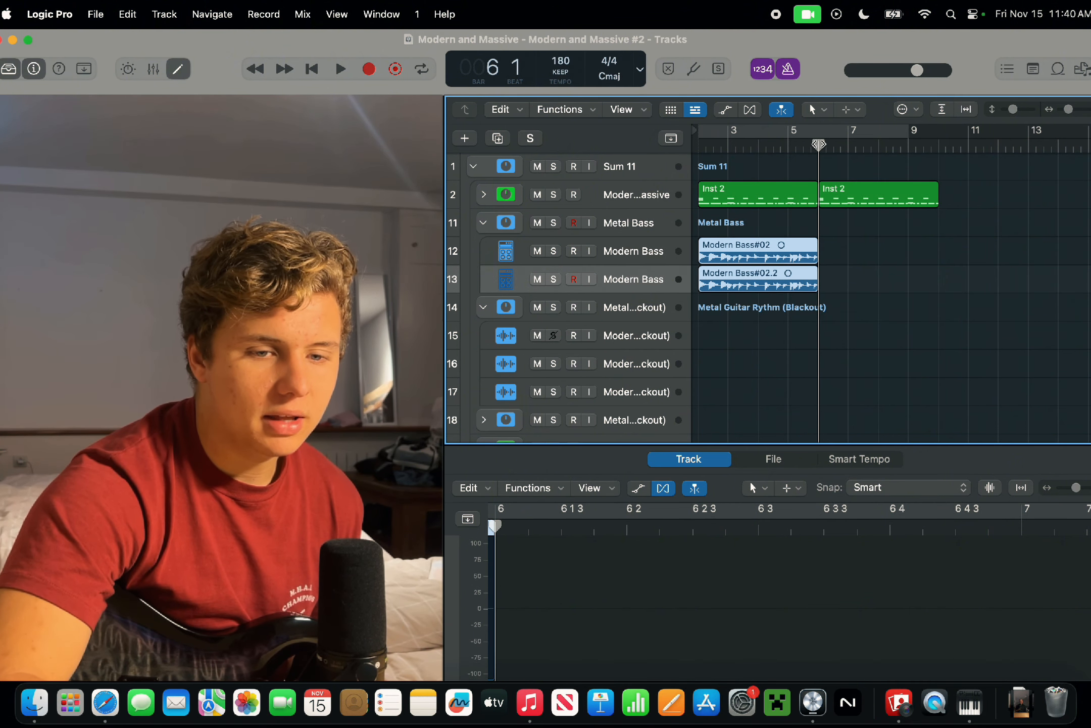
# Record a rhythm guitar take from bar 2 to past bar 10 on track 16, the second Modern Metal 3 (Blackout) track.
pyautogui.scroll(-3, 627, 341)
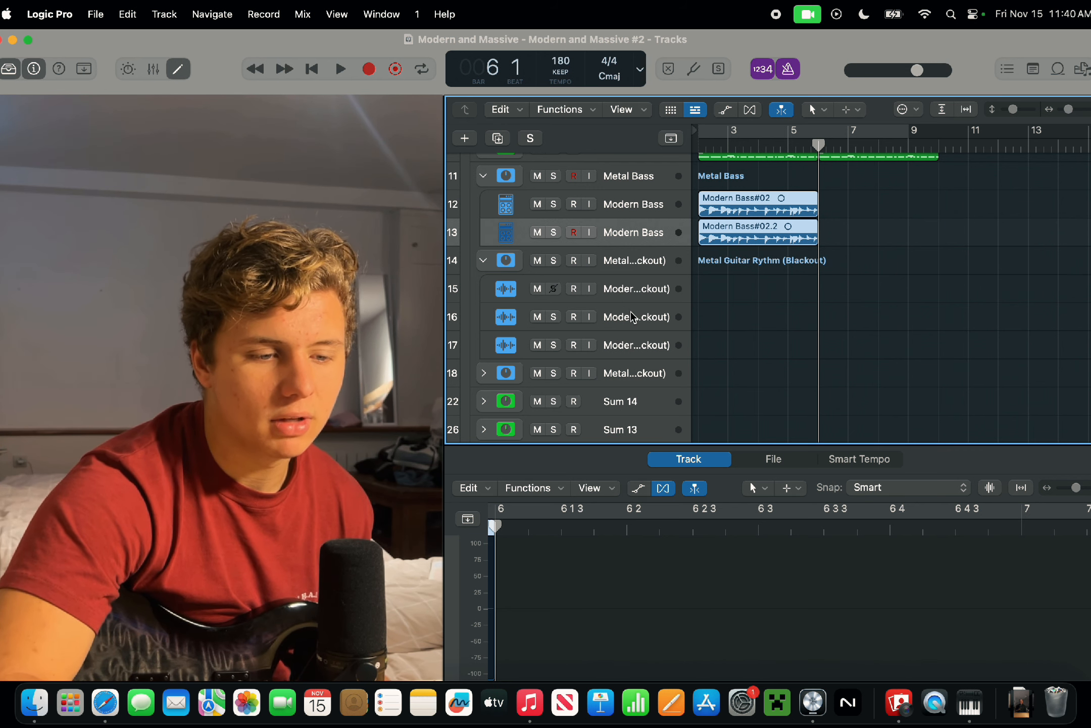
pyautogui.click(631, 317)
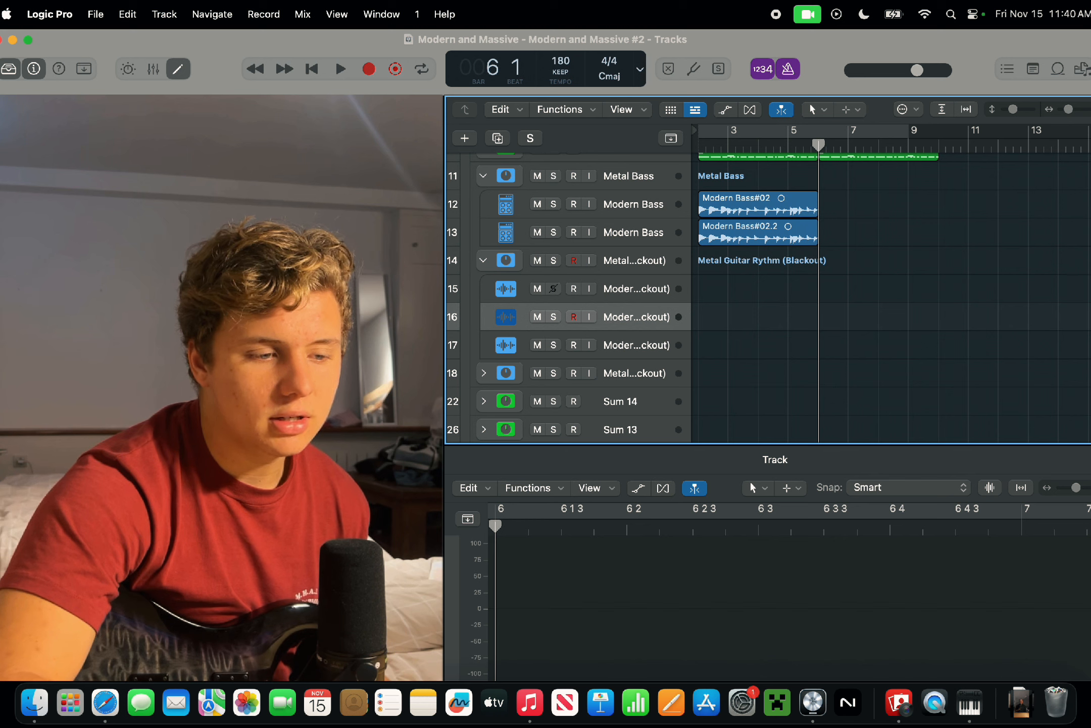
pyautogui.press('Return')
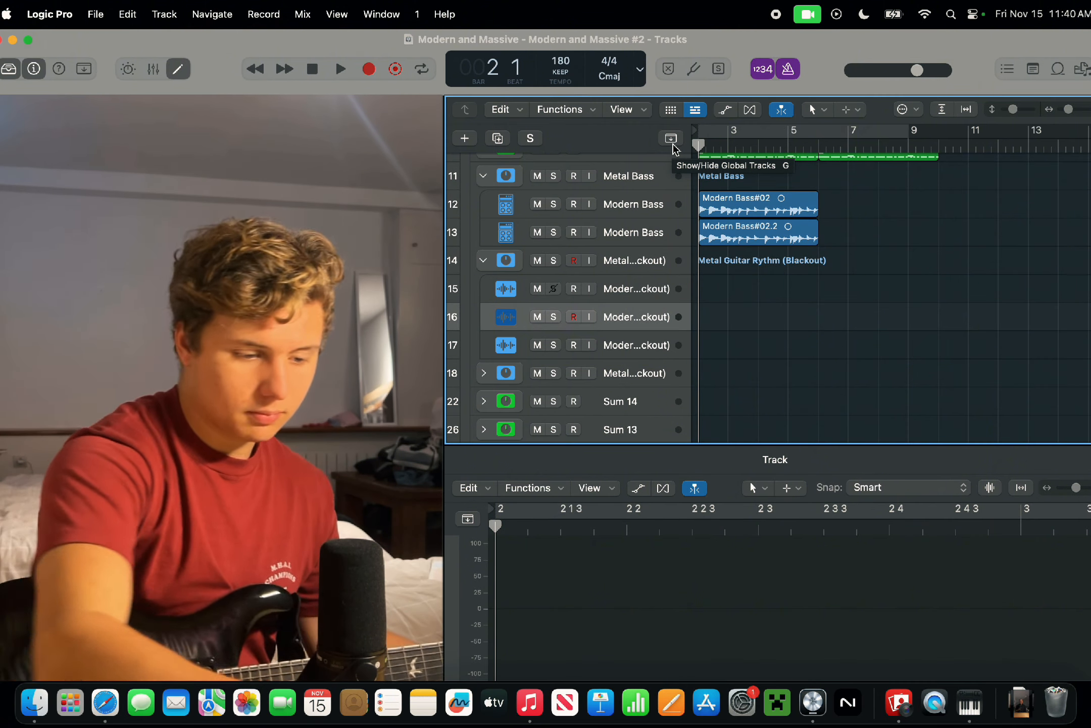
pyautogui.press('r')
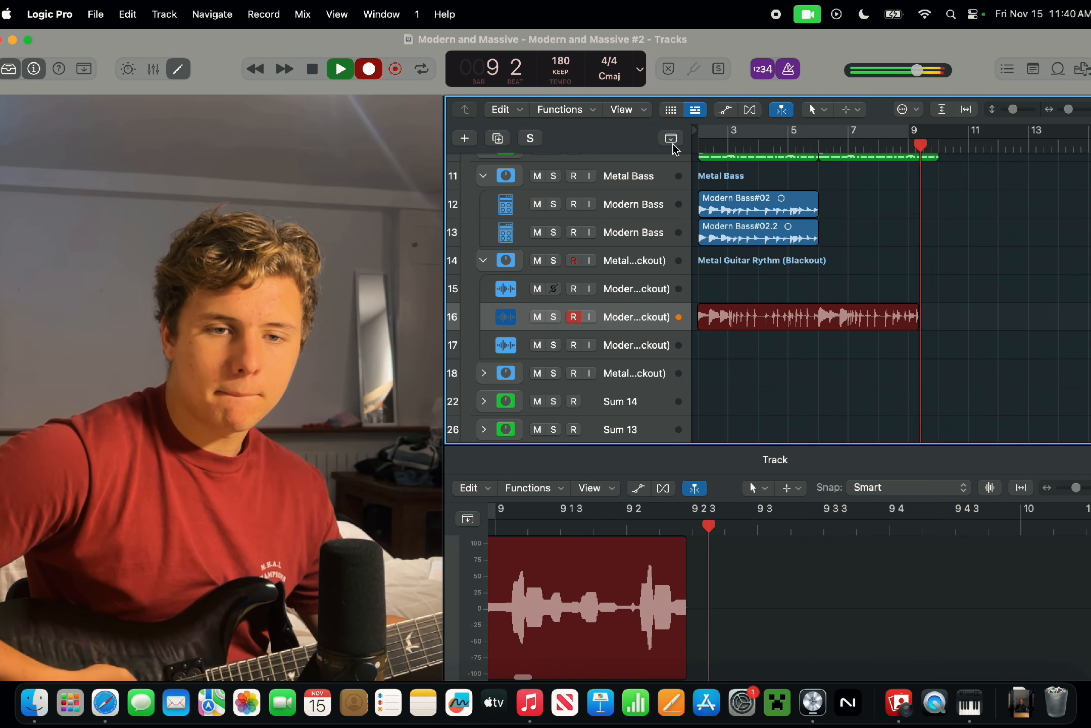
pyautogui.press('space')
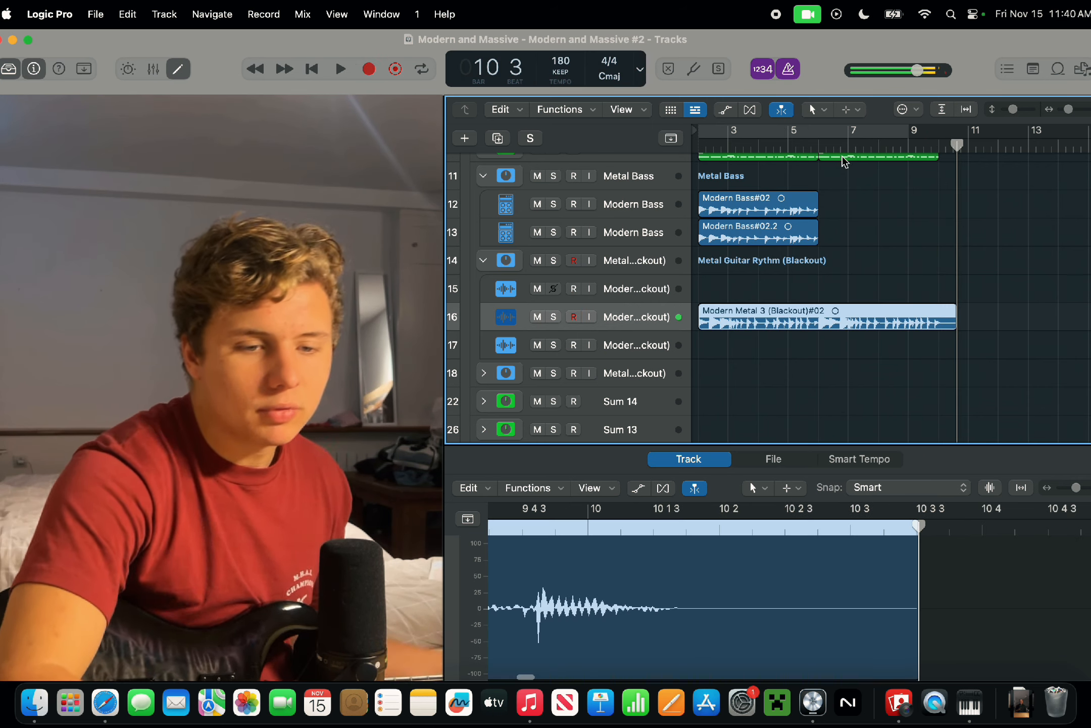
# Split the track 16 guitar take at bar 10 and remove the excess after it.
pyautogui.click(939, 147)
pyautogui.hotkey('alt', ']')
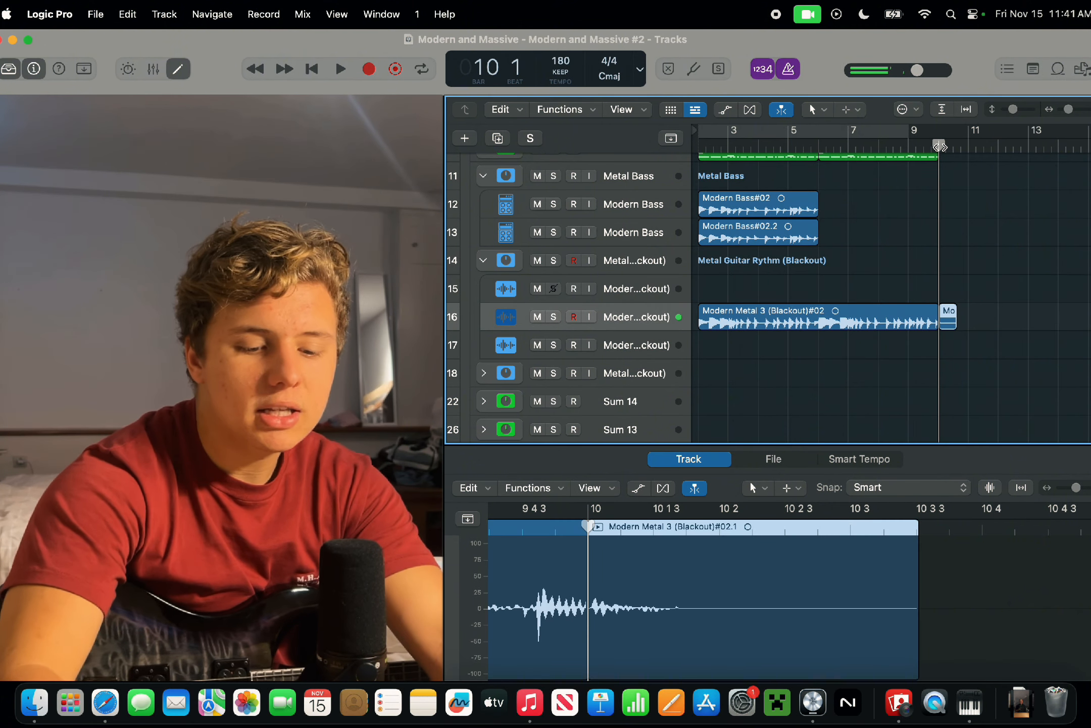
pyautogui.click(824, 310)
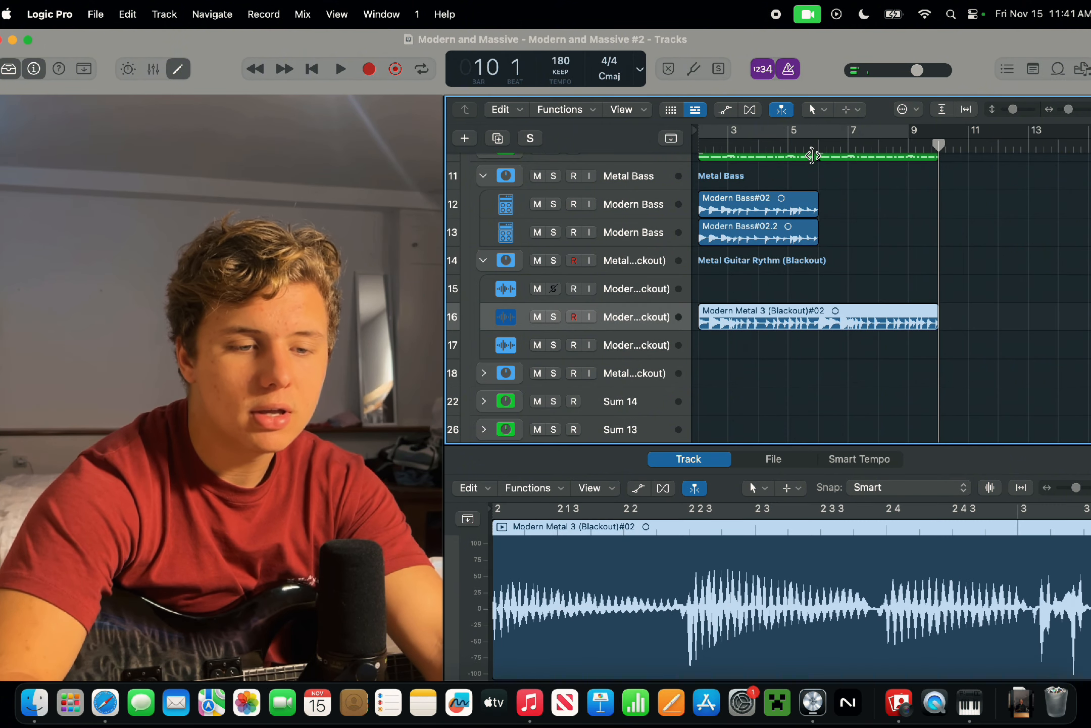
# Split the track 16 take at bar 6, keep only the second half moved to bar 2, and turn on Flex for it.
pyautogui.click(812, 156)
pyautogui.press('super+t')
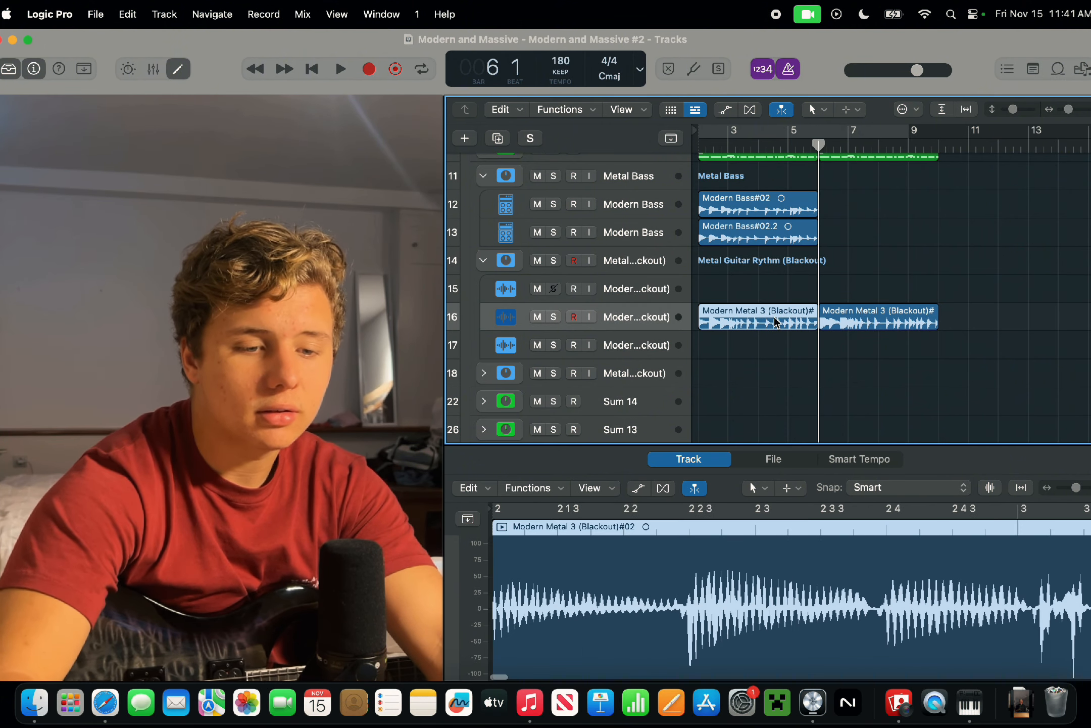
pyautogui.press('Delete')
pyautogui.moveTo(841, 313); pyautogui.dragTo(641, 316)
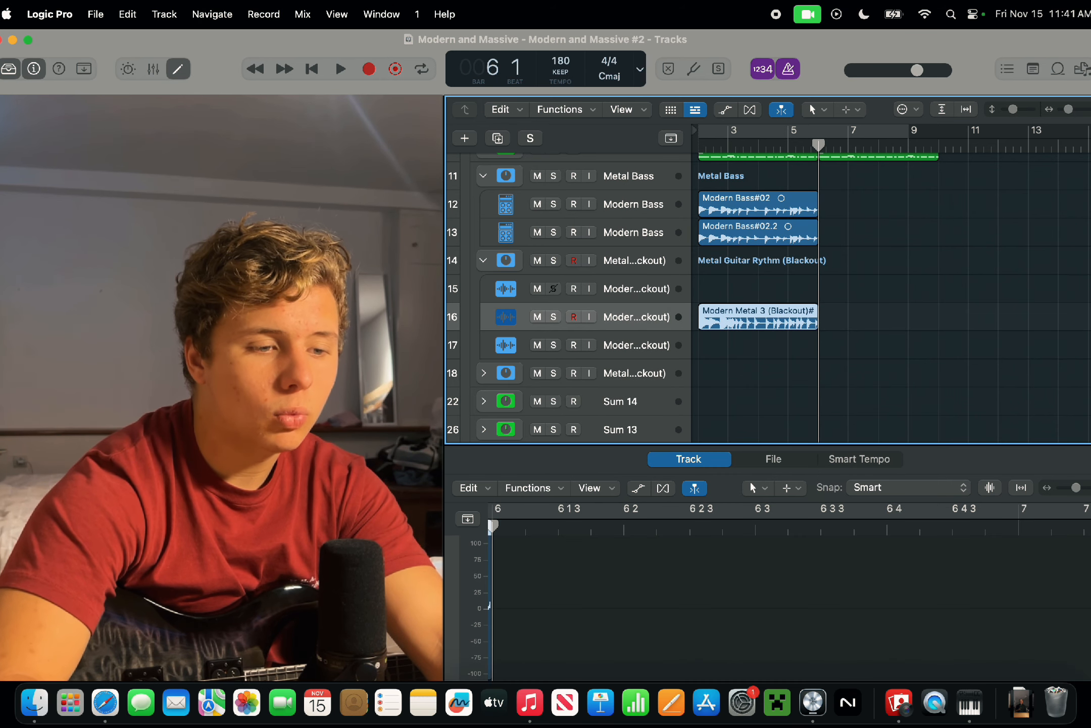
pyautogui.press('super+f')
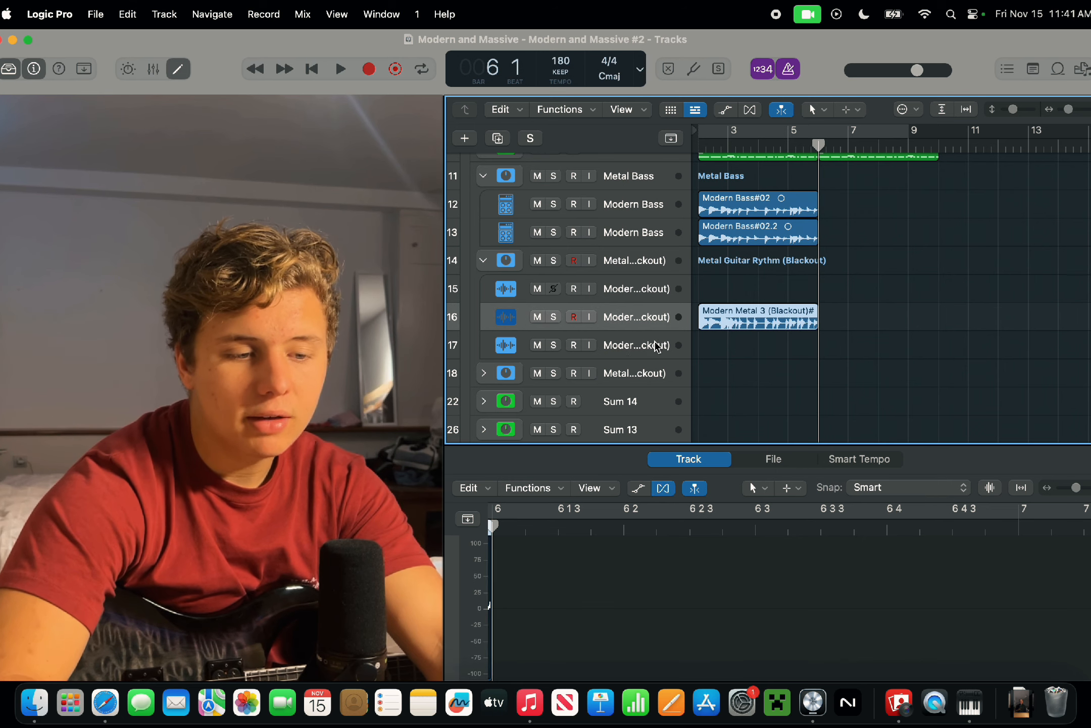
pyautogui.click(655, 347)
pyautogui.press('Return')
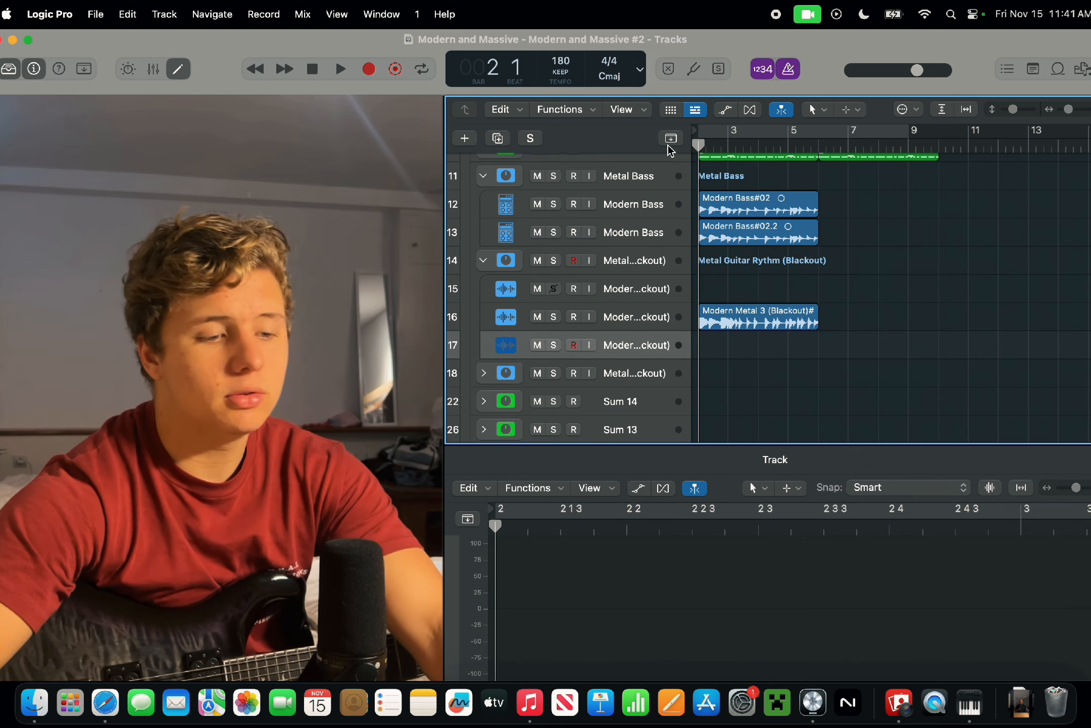
pyautogui.press('r')
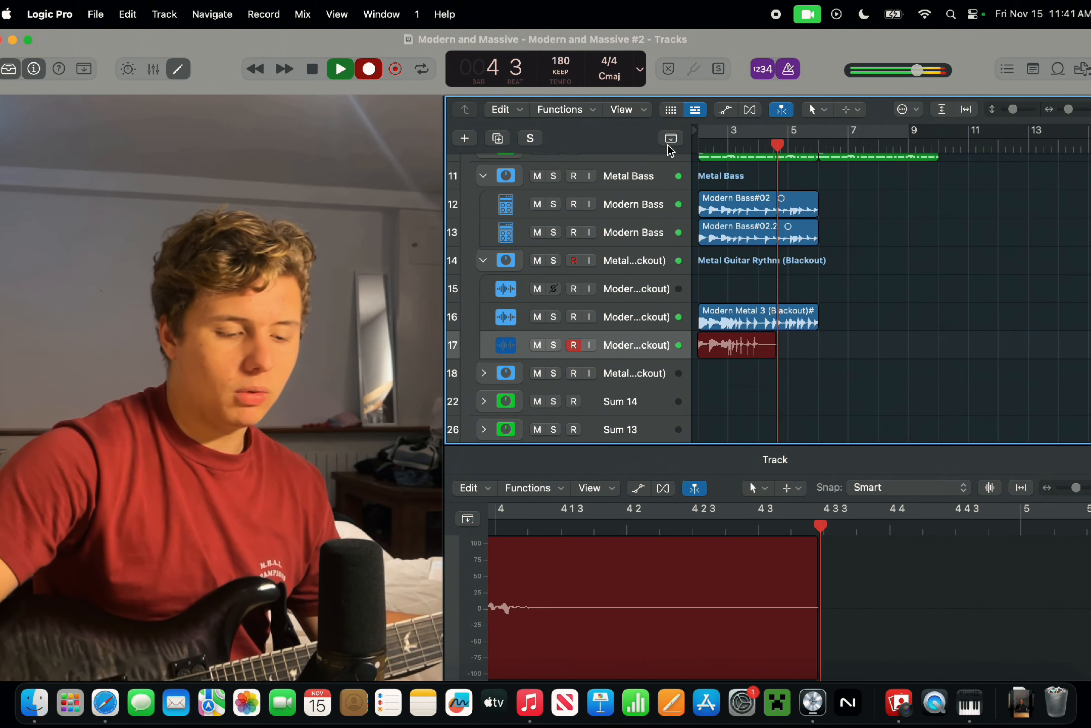
pyautogui.press('space')
pyautogui.press('BackSpace')
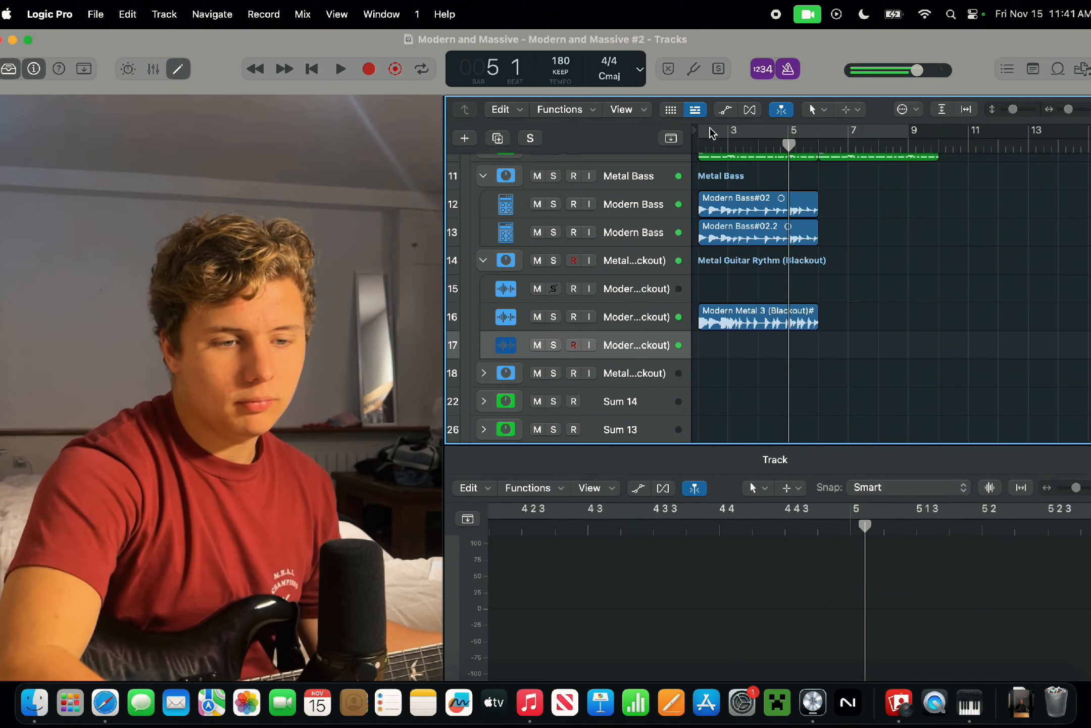
# Record a second rhythm guitar take on track 17 from bar 2 and cut it off at bar 6.
pyautogui.moveTo(720, 143); pyautogui.dragTo(647, 148)
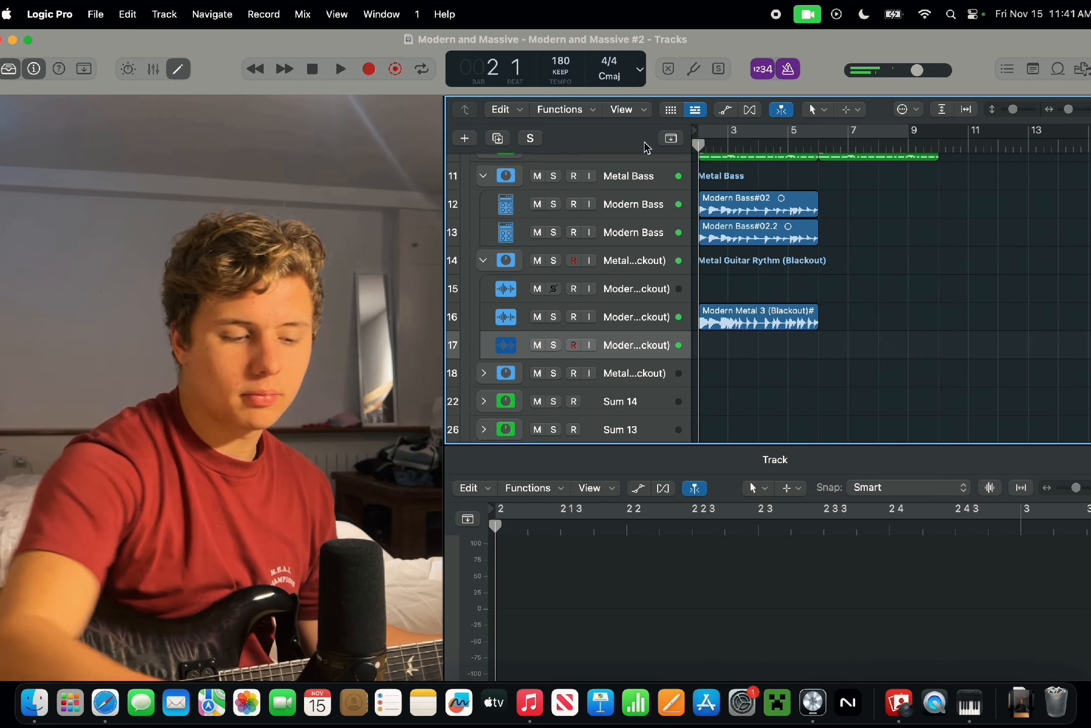
pyautogui.press('r')
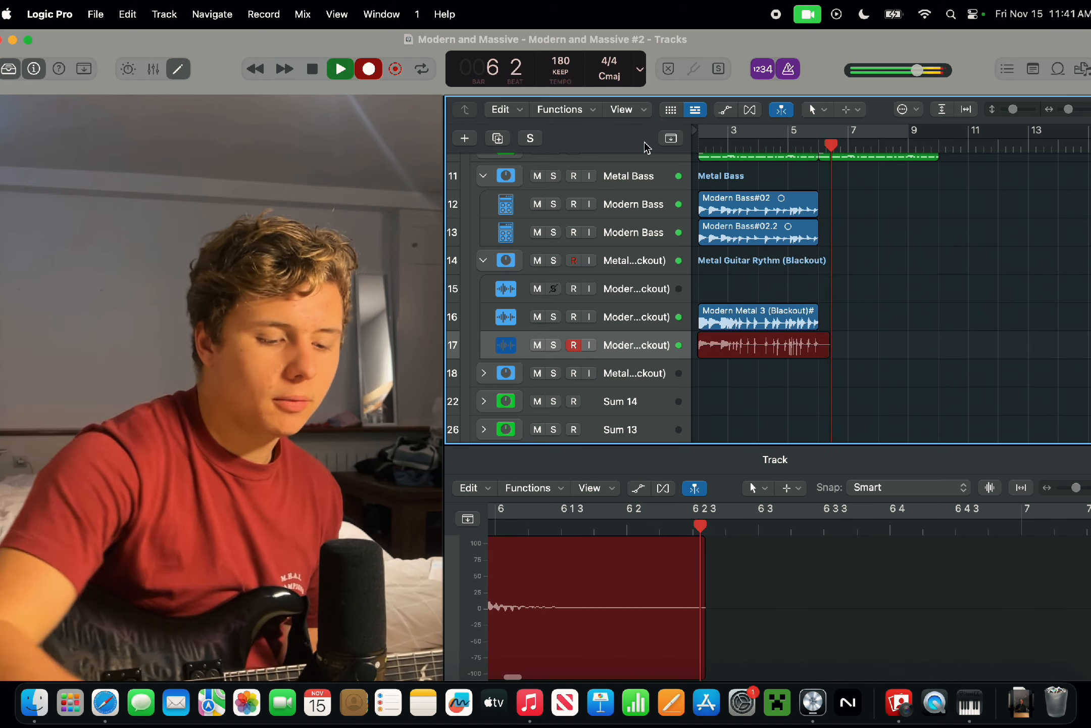
pyautogui.press('space')
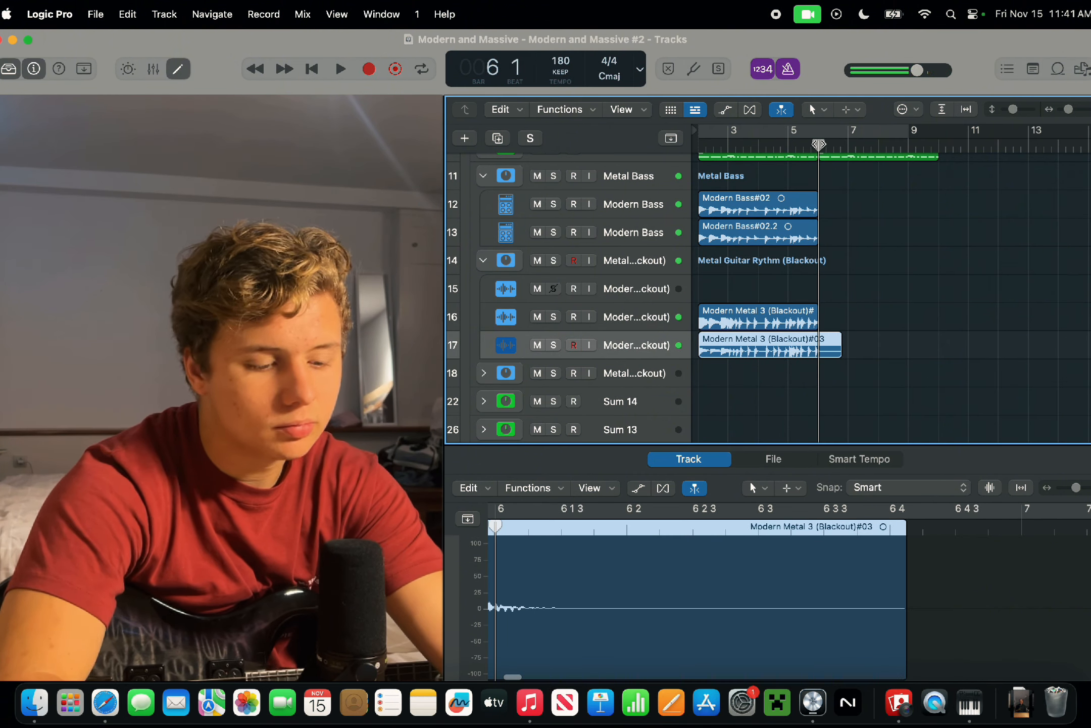
pyautogui.click(859, 349)
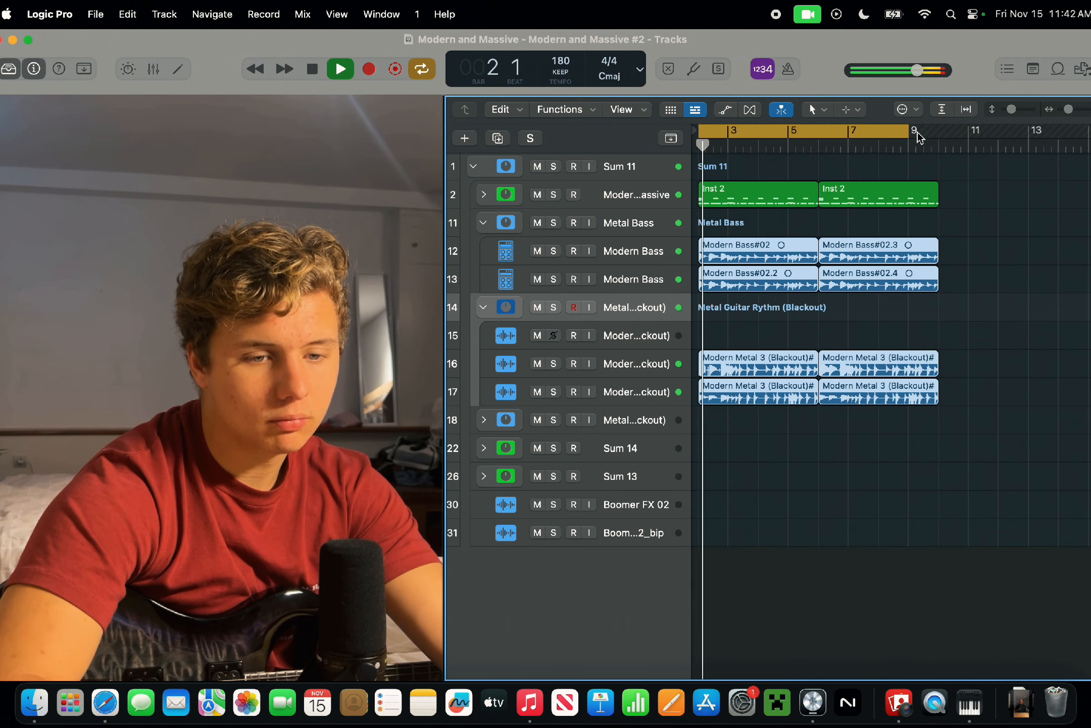
# Extend the cycle range to bar 10 and play the loop while selecting the bass and guitar tracks one by one.
pyautogui.moveTo(918, 136); pyautogui.dragTo(943, 139)
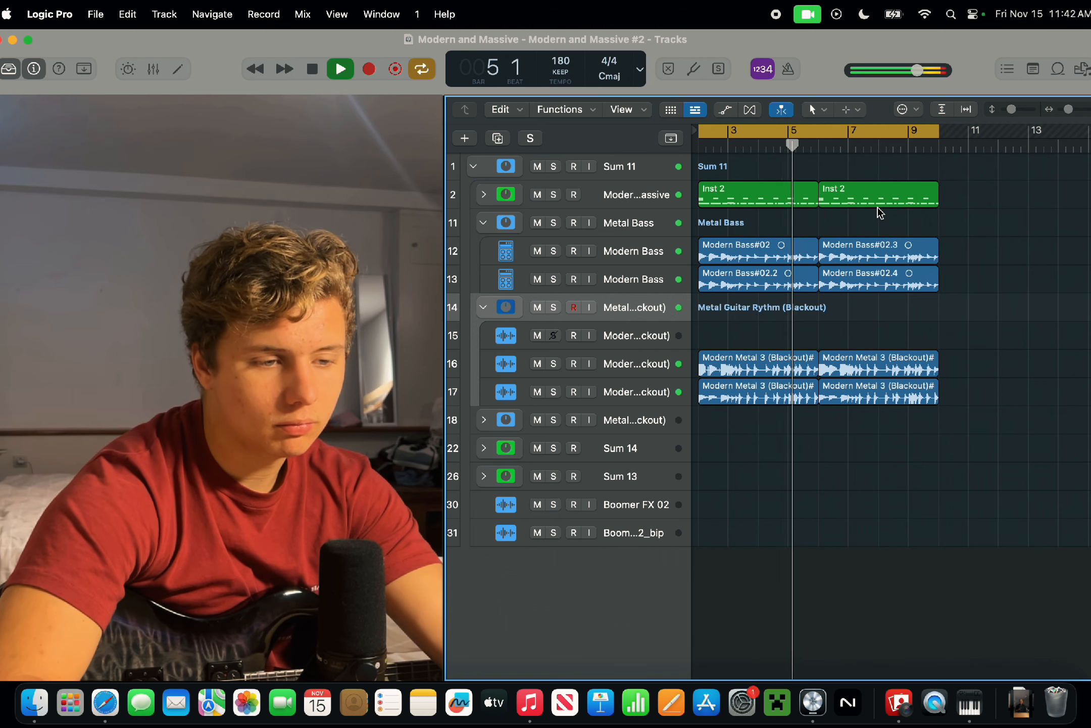
pyautogui.click(642, 245)
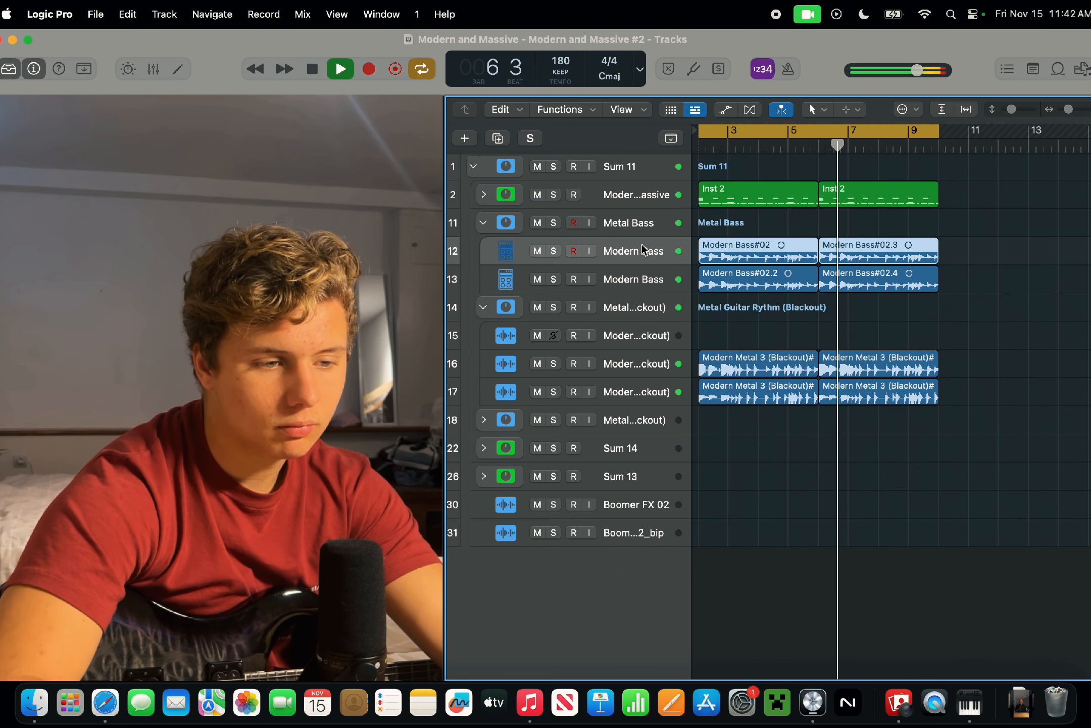
pyautogui.click(647, 280)
pyautogui.click(657, 361)
pyautogui.click(659, 393)
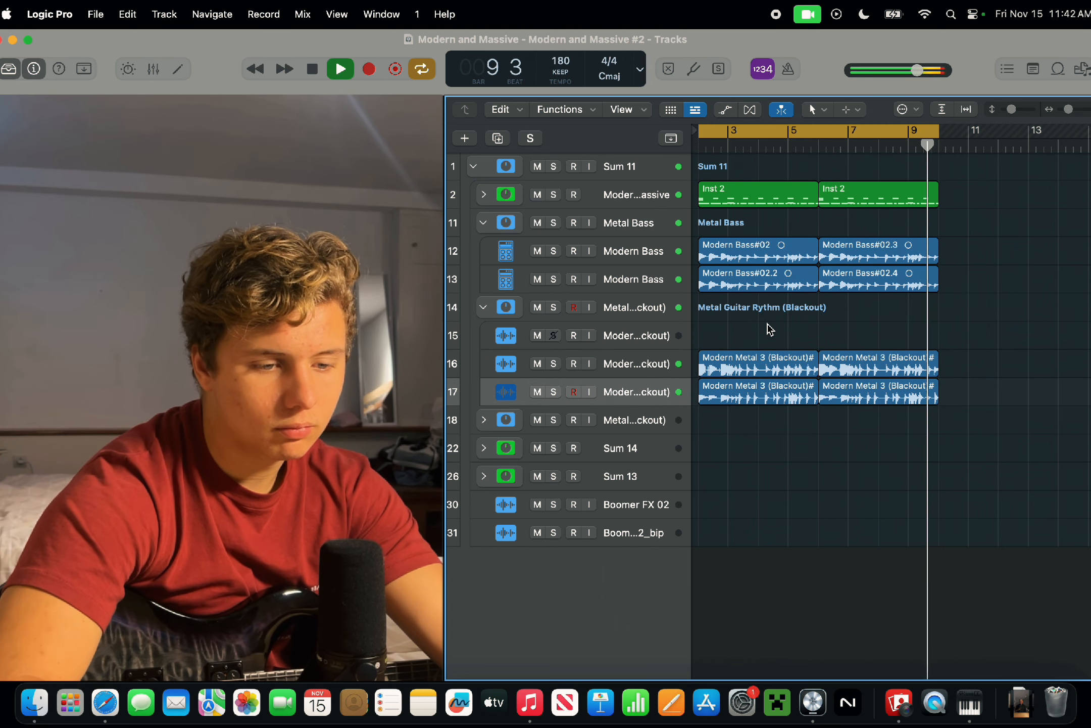
pyautogui.press('space')
# Expand the second Metal Guitar Rythm stack, turn on input monitoring for its first track, and rehearse over the loop.
pyautogui.click(484, 419)
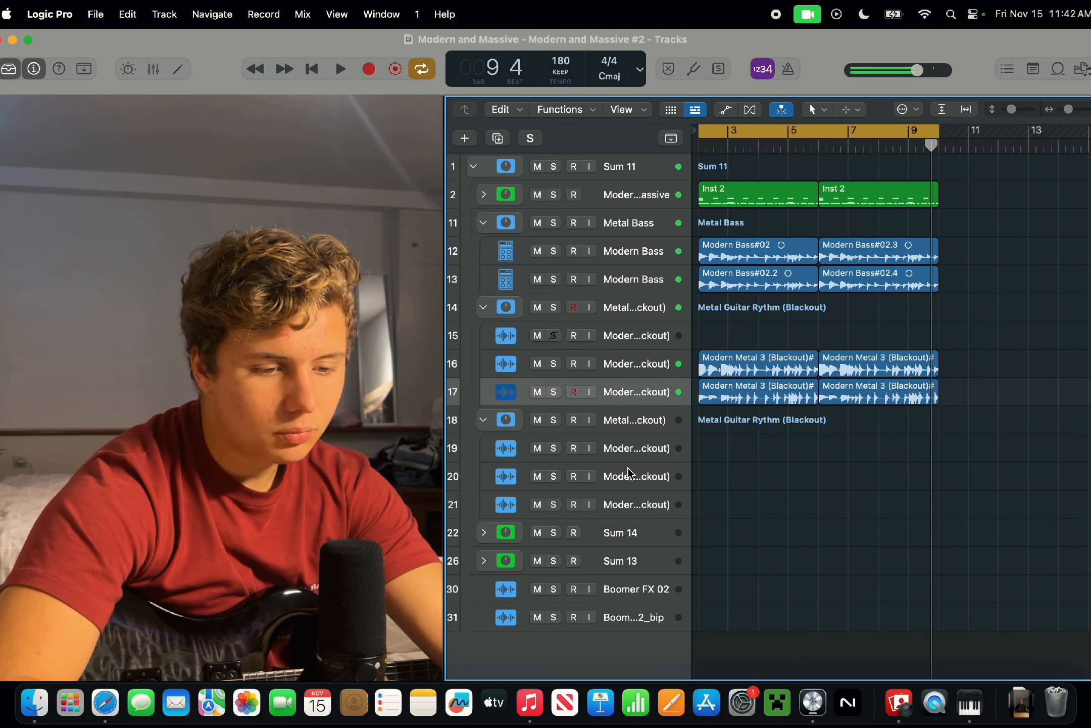
pyautogui.click(629, 472)
pyautogui.click(590, 448)
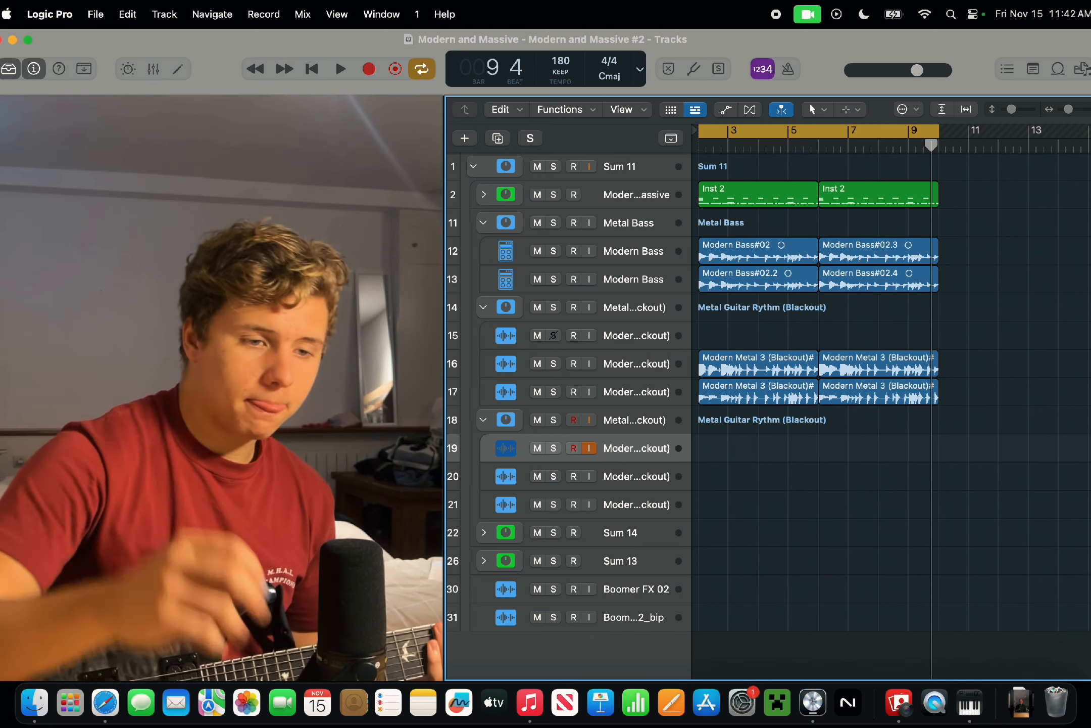
pyautogui.press('space')
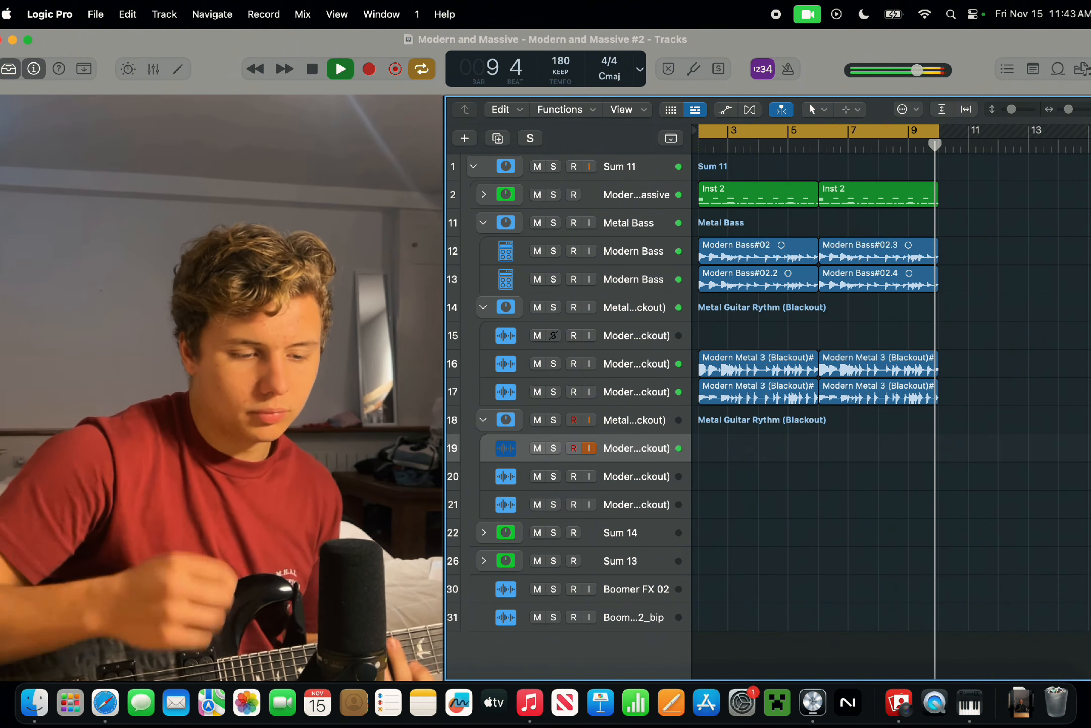
pyautogui.press('space')
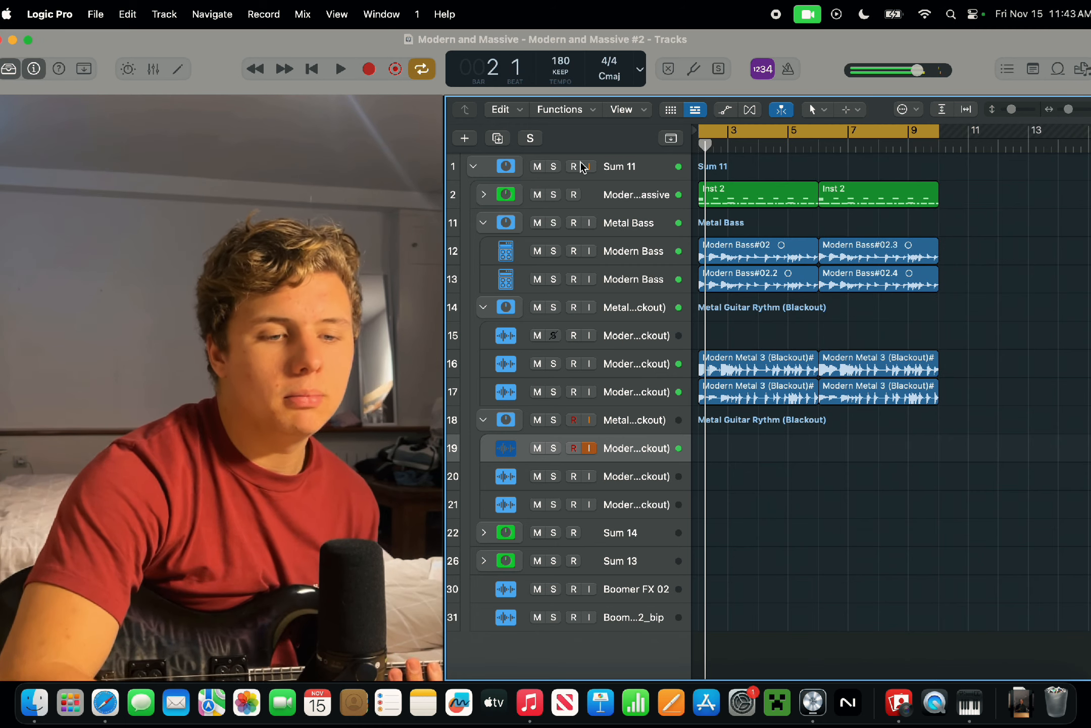
# Record a guitar take over bars 2 to 10 on track 19 and move its region down to track 20.
pyautogui.moveTo(706, 148); pyautogui.dragTo(682, 153)
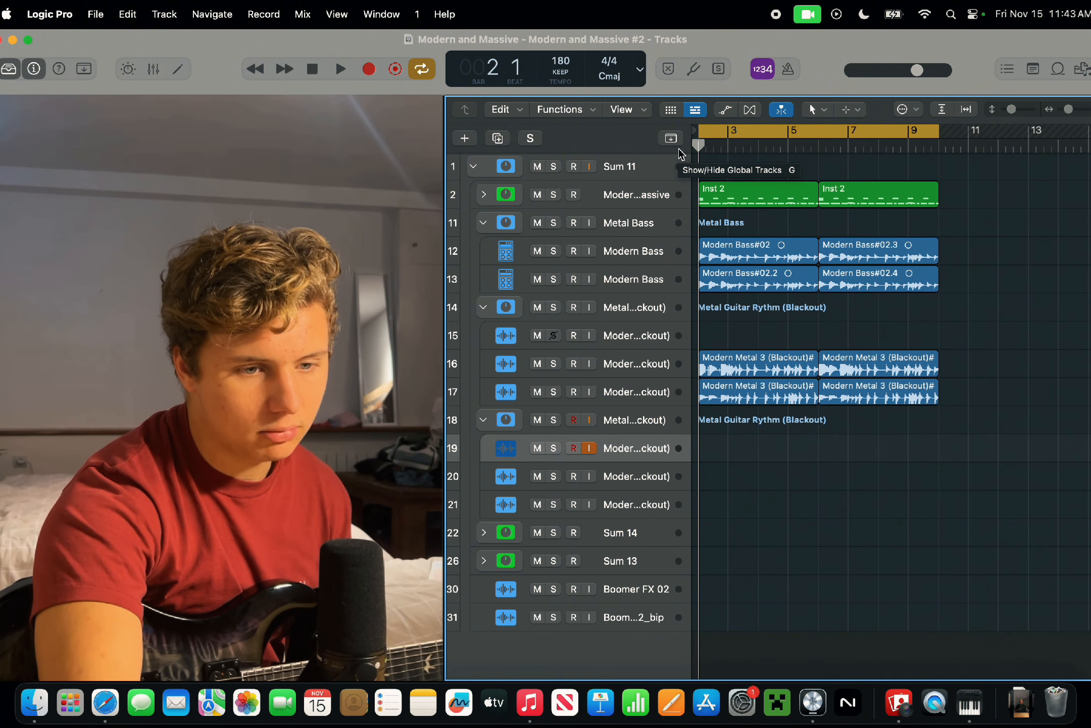
pyautogui.press('r')
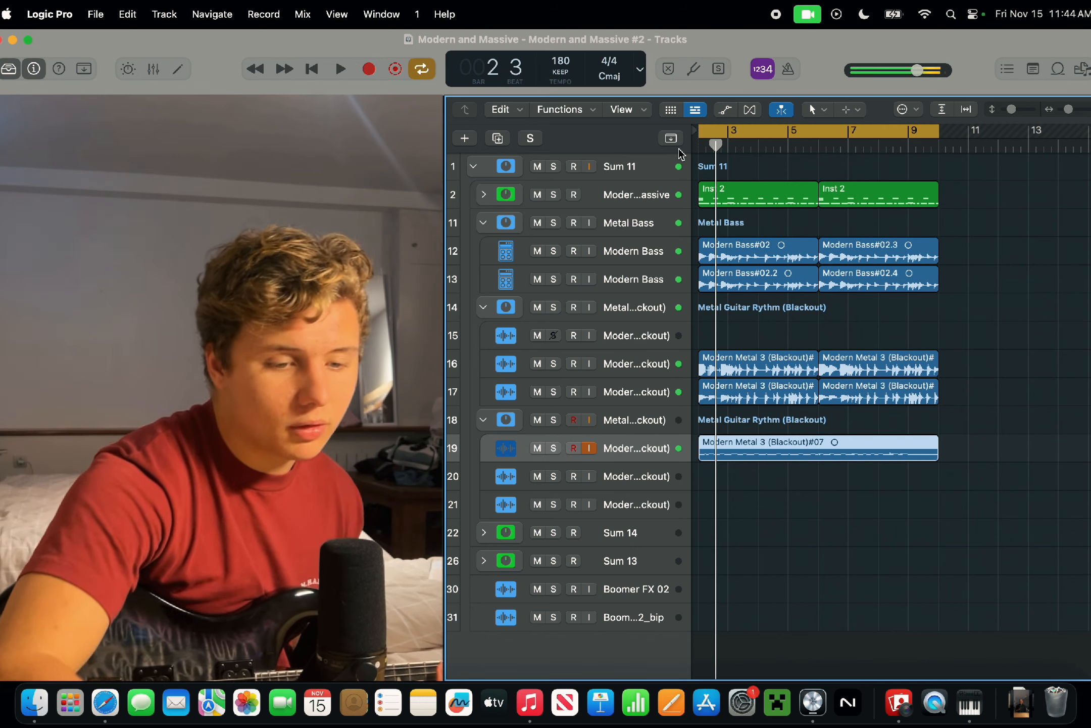
pyautogui.press('space')
pyautogui.click(766, 466)
pyautogui.moveTo(766, 466); pyautogui.dragTo(766, 494)
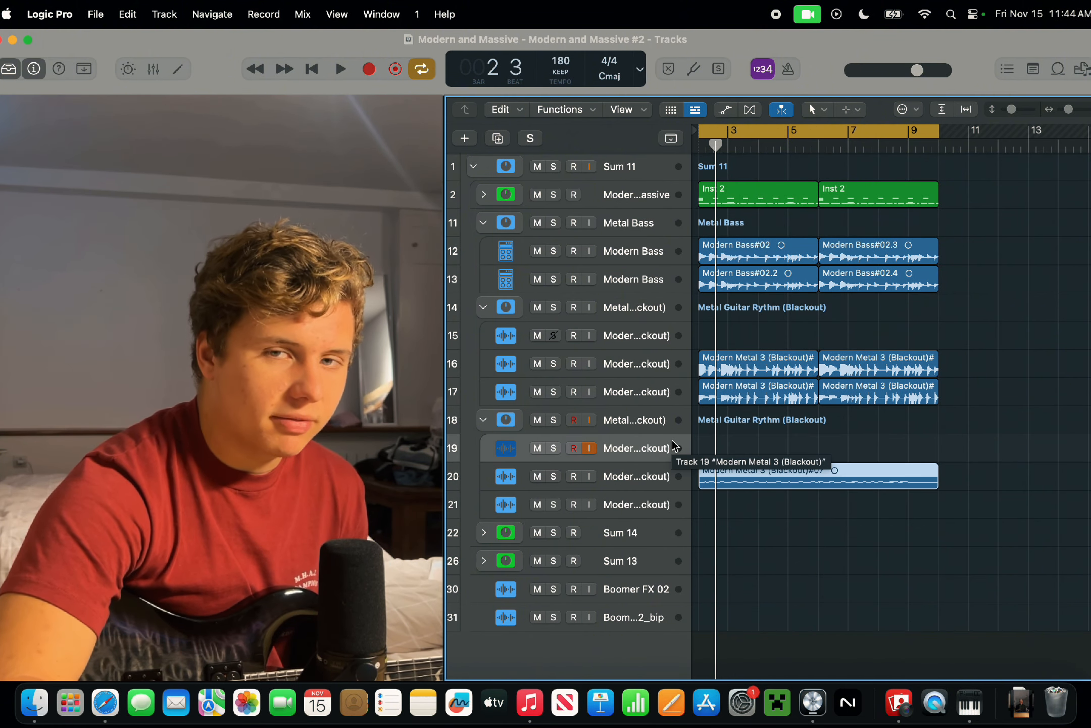
# Record another guitar take across the cycle range on track 19 to double the part on track 20.
pyautogui.press('r')
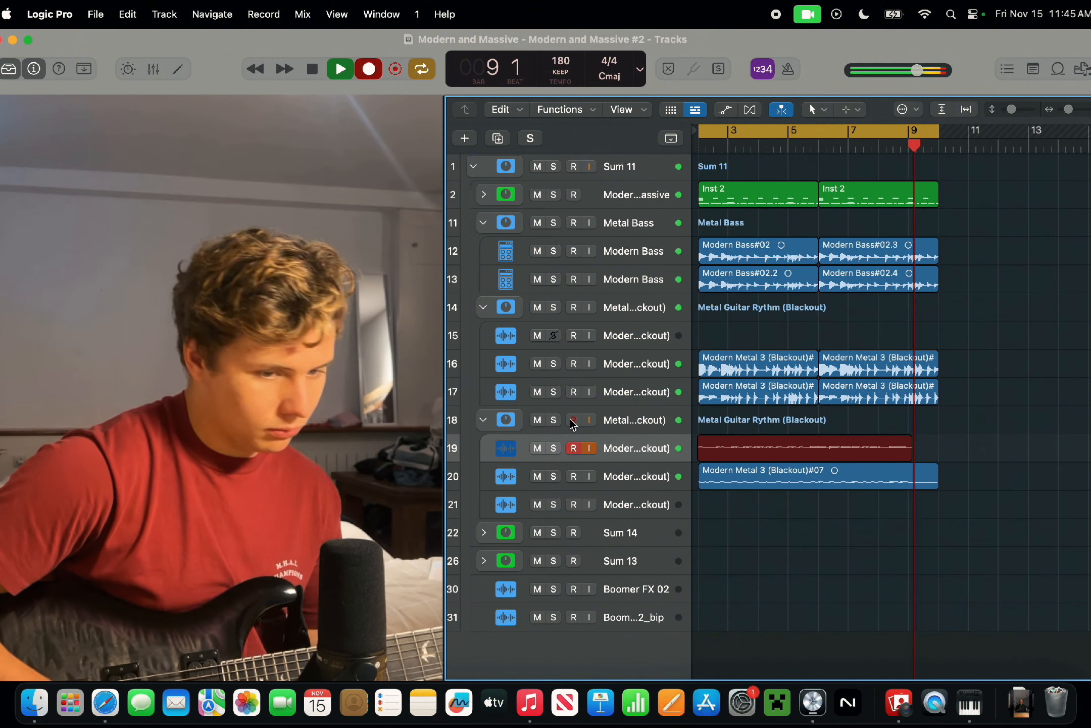
pyautogui.press('space')
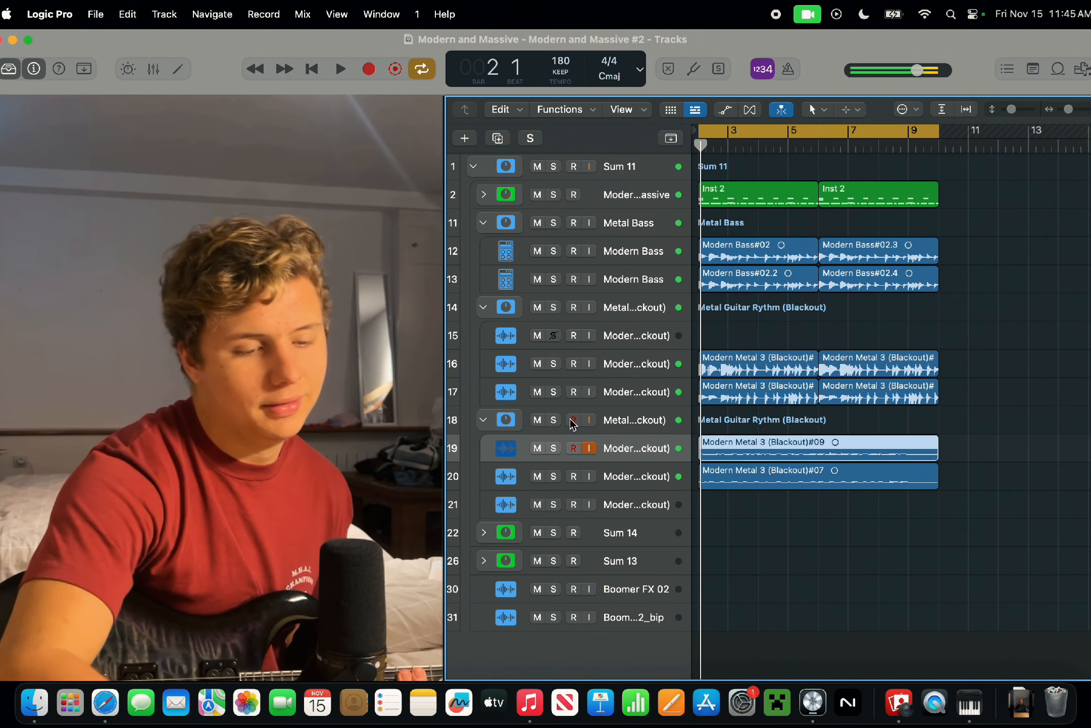
# Move the newest guitar take from track 19 to track 21 and repeat all regions from bar 10 onward.
pyautogui.moveTo(739, 453); pyautogui.dragTo(739, 505)
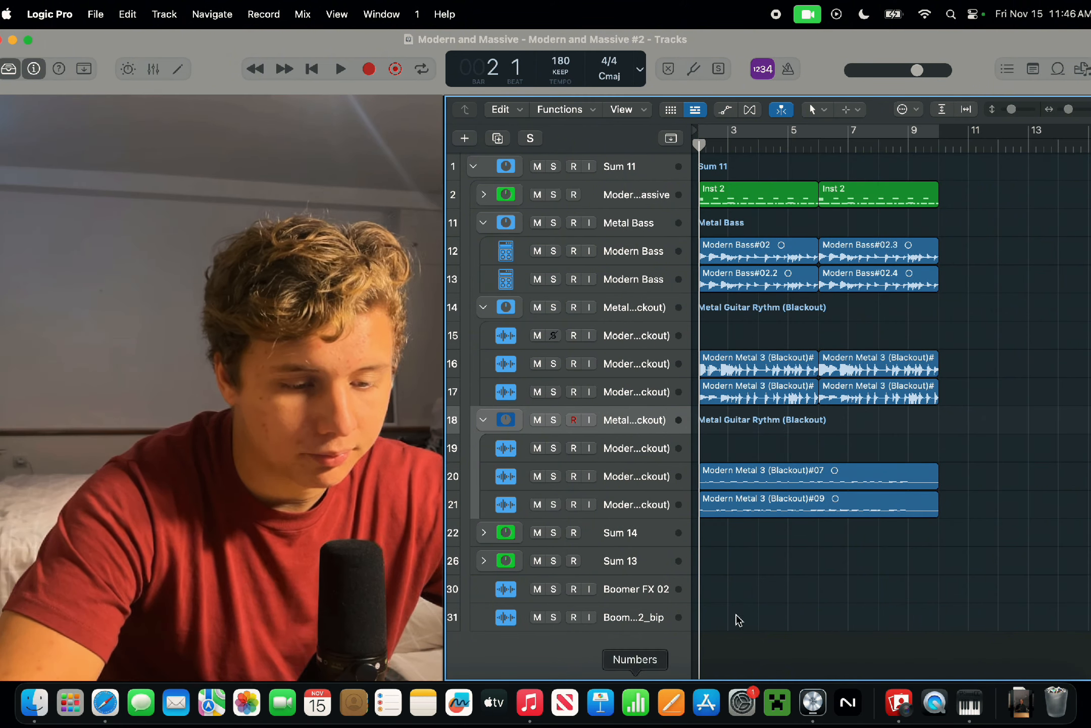
pyautogui.moveTo(742, 606); pyautogui.dragTo(876, 185)
pyautogui.press('super+r')
pyautogui.hscroll(1, 889, 384)
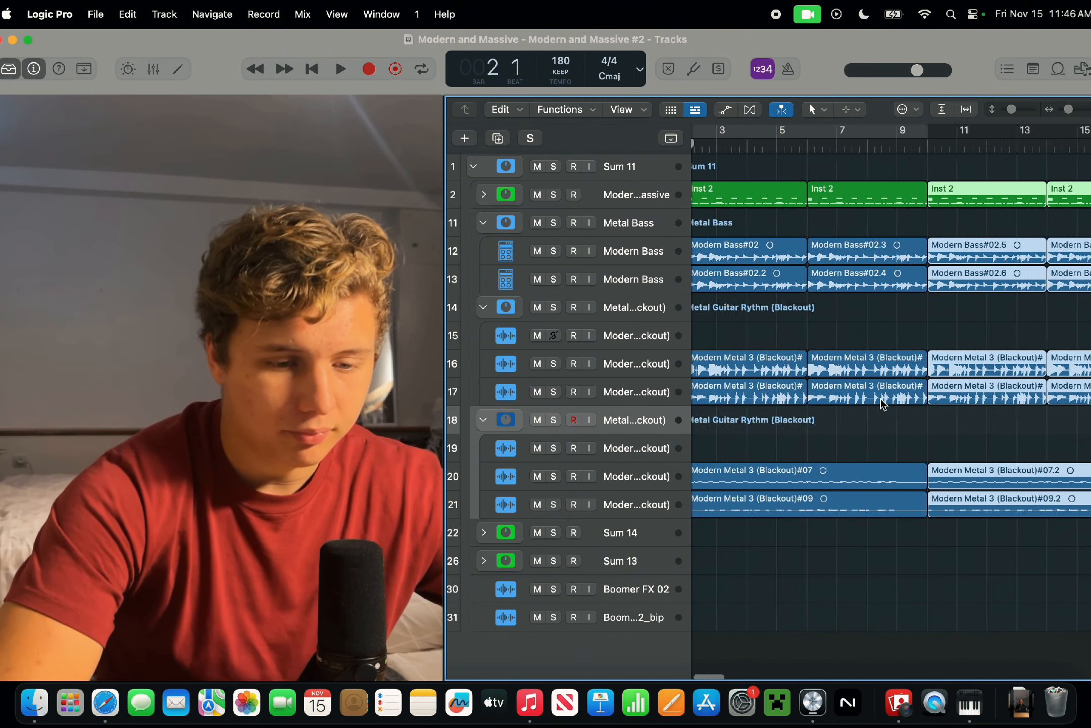
# Delete the original guitar takes on tracks 20 and 21 between bars 2 and 10, keeping only their repeats.
pyautogui.hscroll(-1, 844, 429)
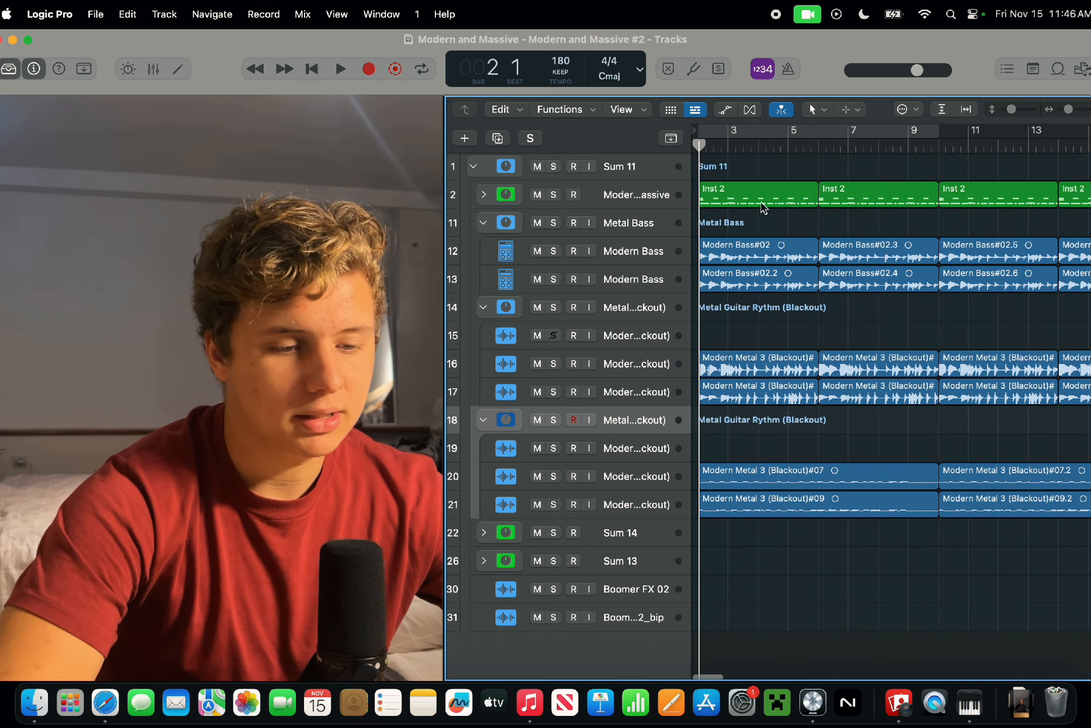
pyautogui.moveTo(781, 531); pyautogui.dragTo(792, 470)
pyautogui.press('Delete')
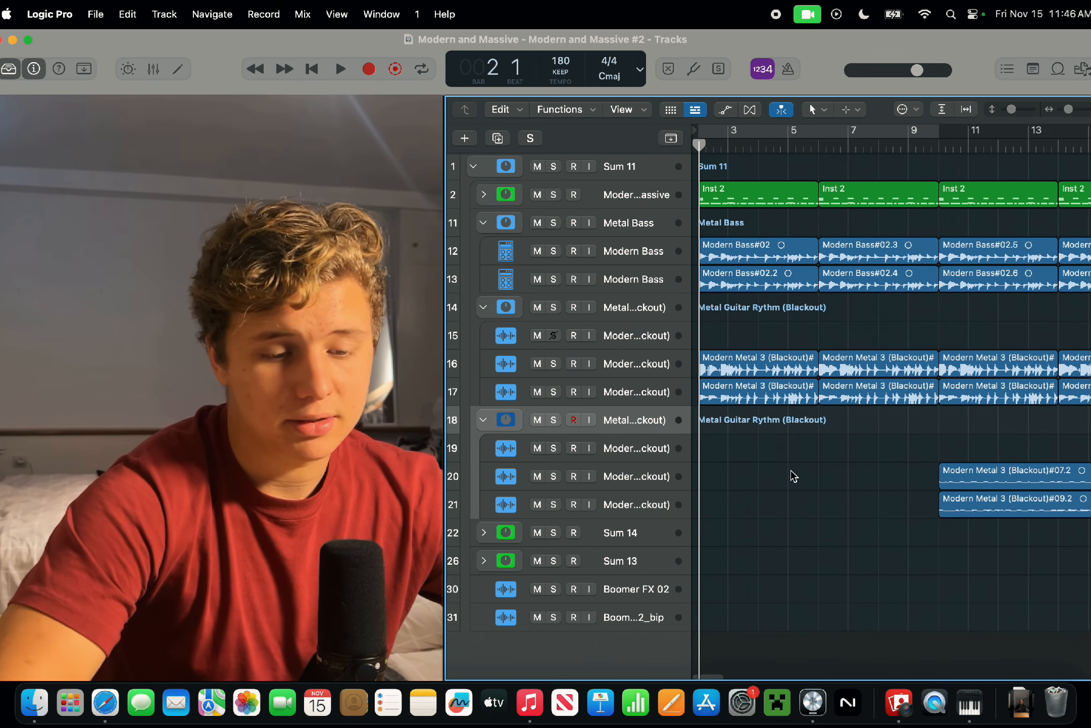
# Join the two repeated Inst 2 drum regions after bar 10 and open the first Inst 2 region in an enlarged Piano Roll.
pyautogui.scroll(-1, 797, 487)
pyautogui.scroll(1, 798, 488)
pyautogui.press('super+Left')
pyautogui.press('super+Left')
pyautogui.moveTo(831, 229); pyautogui.dragTo(865, 205)
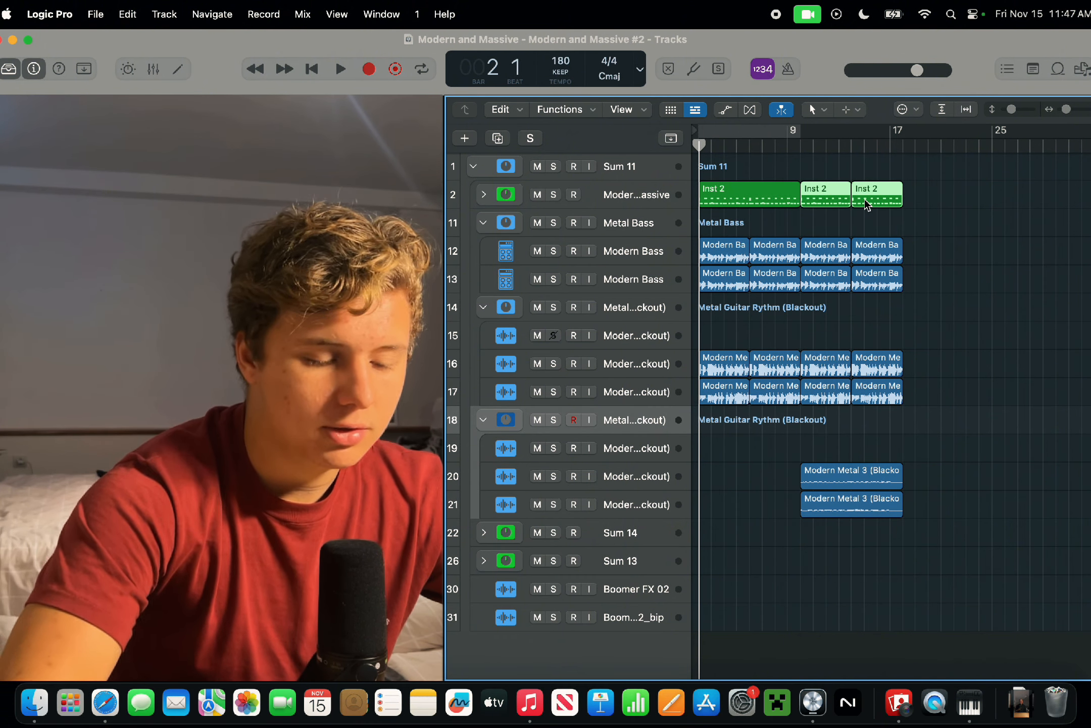
pyautogui.click(829, 215)
pyautogui.doubleClick(773, 202)
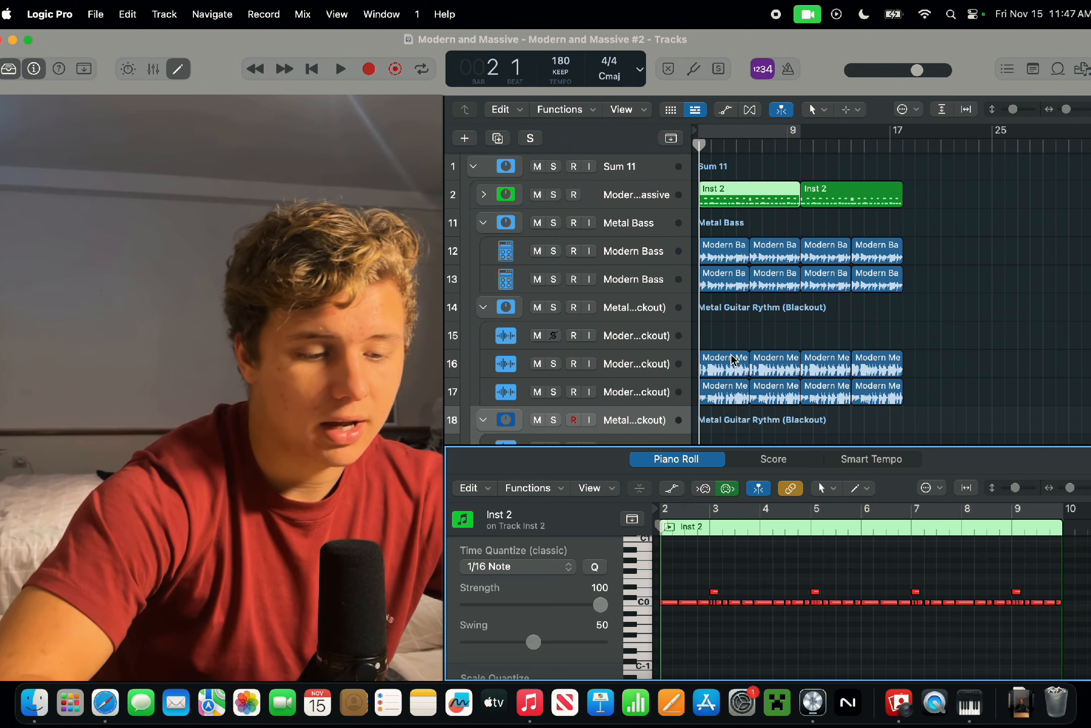
pyautogui.moveTo(697, 446); pyautogui.dragTo(706, 281)
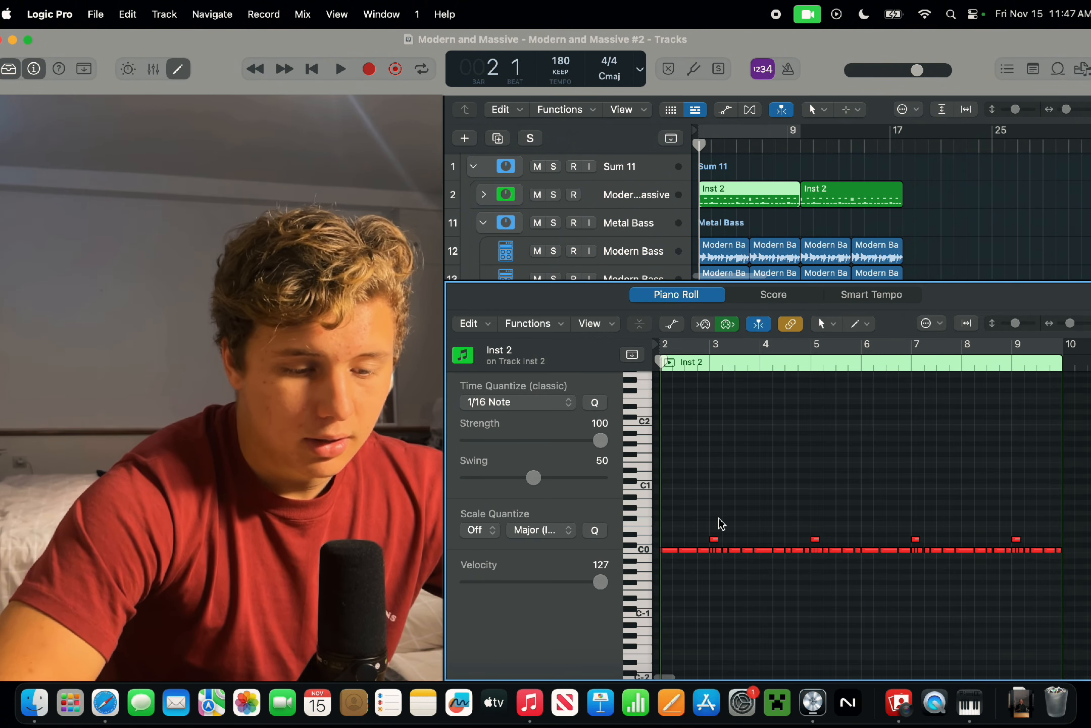
# Delete all kick and snare notes around C0 in the first drum region.
pyautogui.press('super+Right')
pyautogui.press('super+Right')
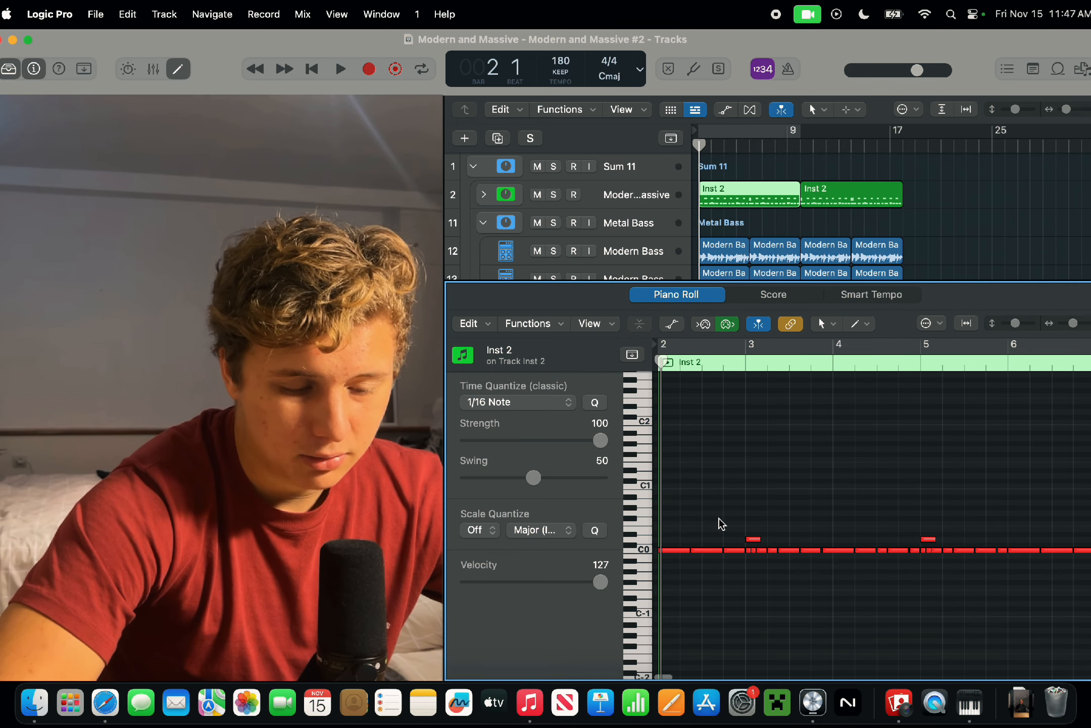
pyautogui.press('super+Left')
pyautogui.press('super+Left')
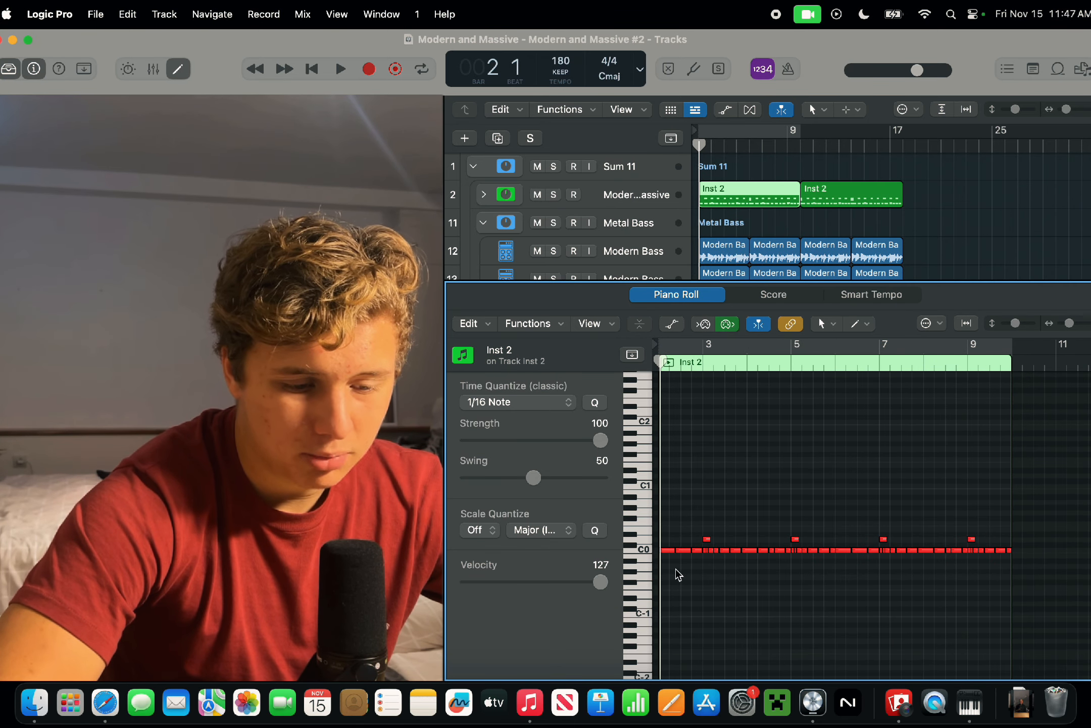
pyautogui.moveTo(671, 564); pyautogui.dragTo(1013, 493)
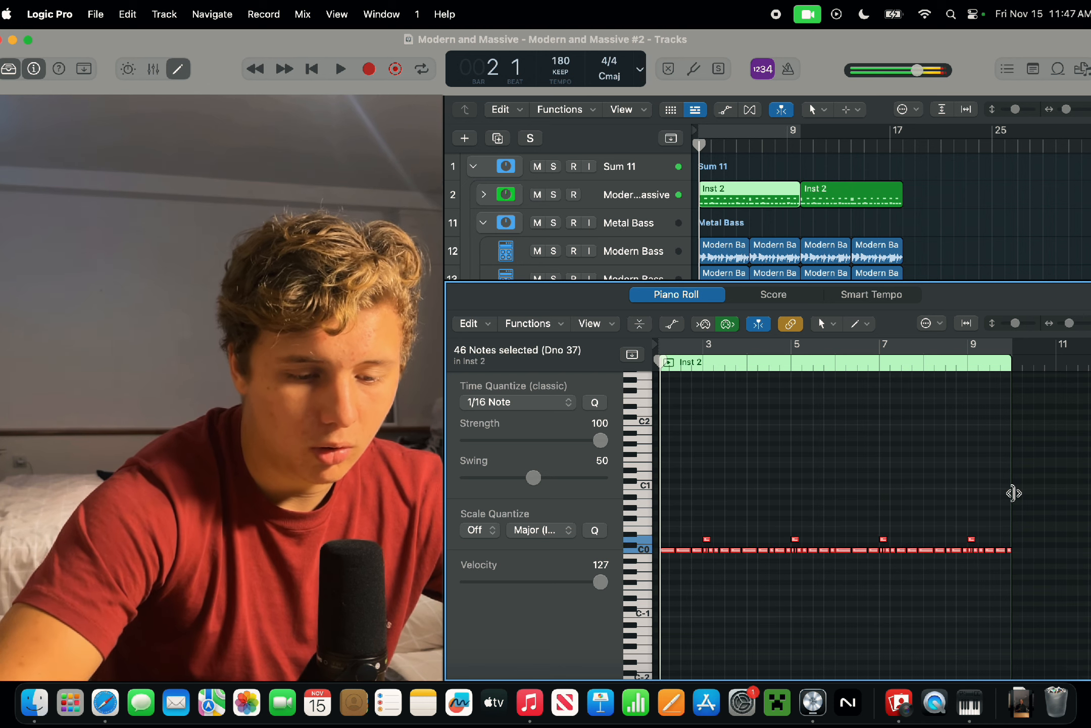
pyautogui.press('super+Right')
# Draw a repeating pattern of two eighth-note kicks at C0 followed by a snare over bars 2 to 6 with the Pencil tool.
pyautogui.press('t')
pyautogui.click(735, 438)
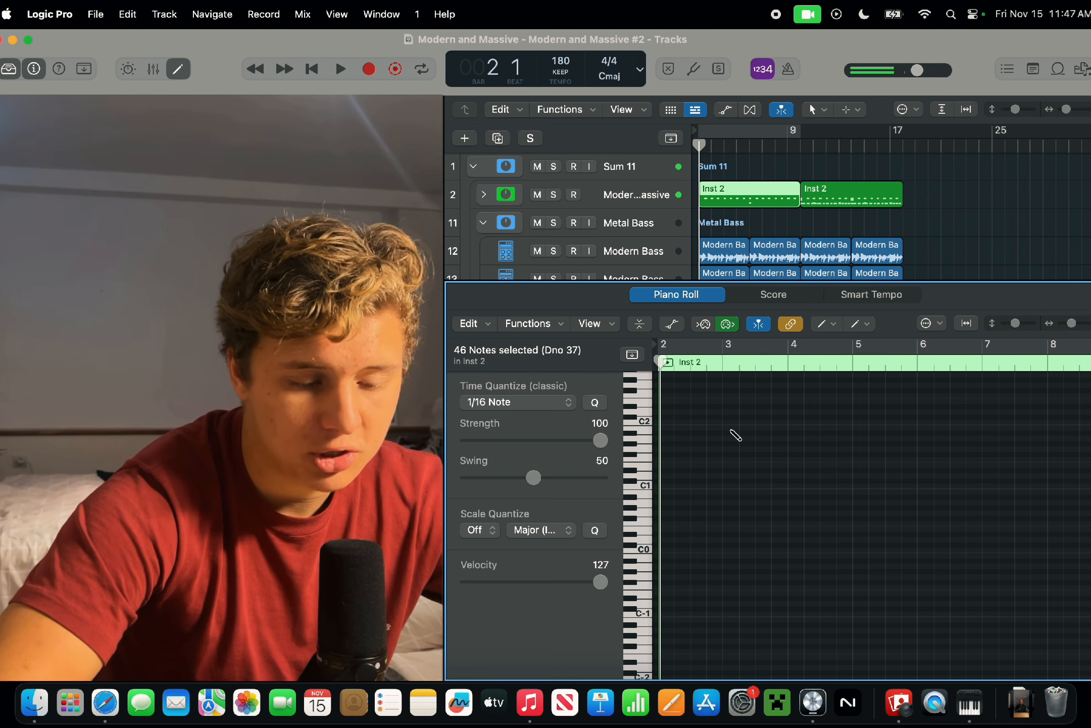
pyautogui.press('super+Right')
pyautogui.press('super+Right')
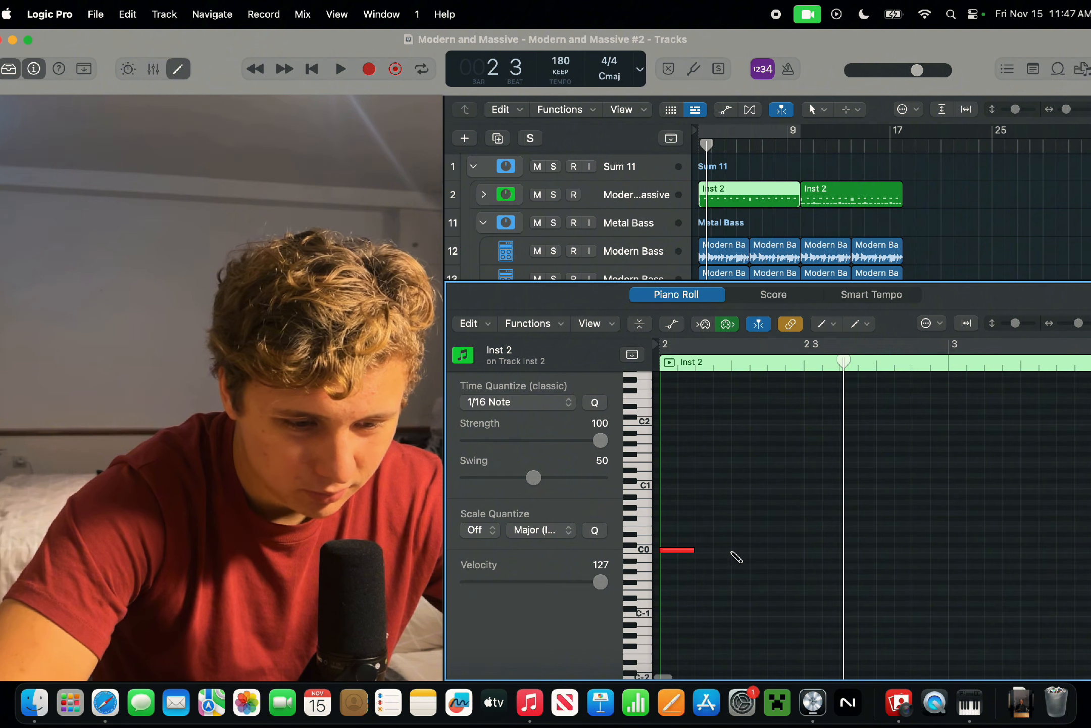
pyautogui.click(707, 550)
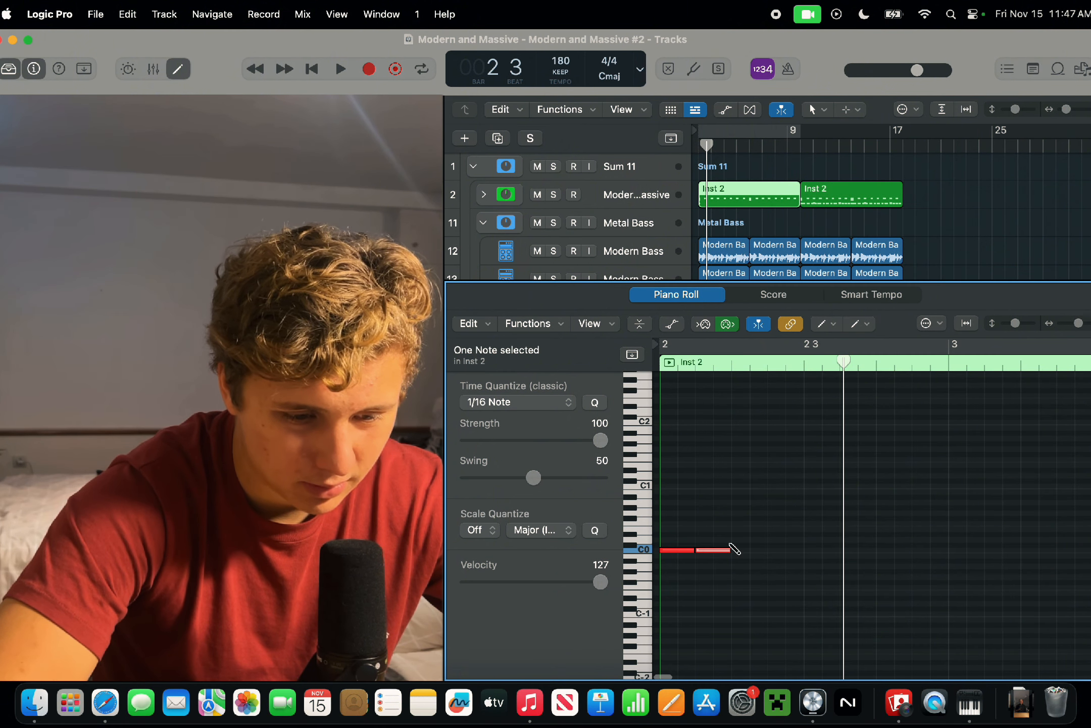
pyautogui.click(738, 539)
pyautogui.click(809, 550)
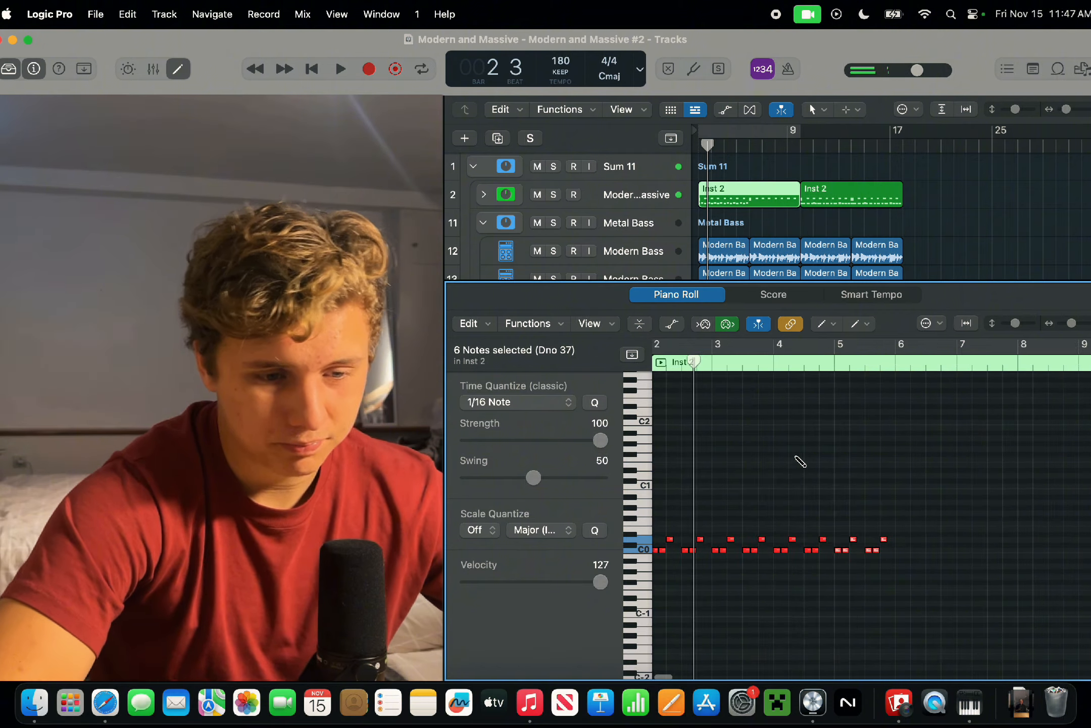
# Select the whole row of cymbal notes above C4 and move it down to a pitch between C3 and C4.
pyautogui.press('z')
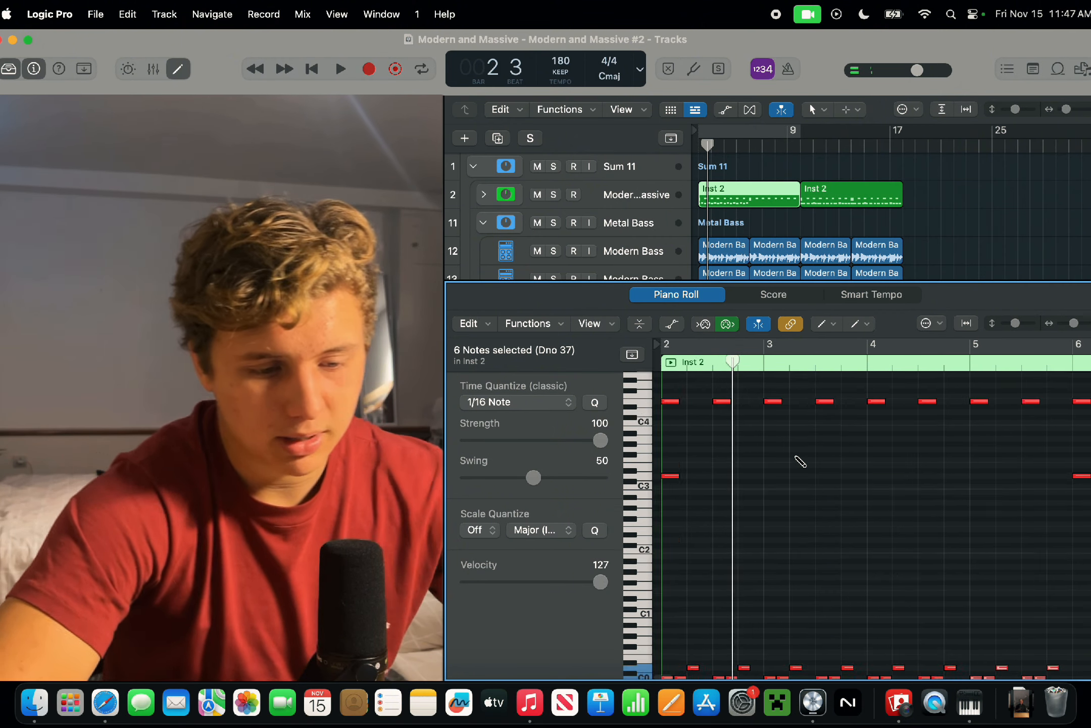
pyautogui.scroll(-2, 800, 461)
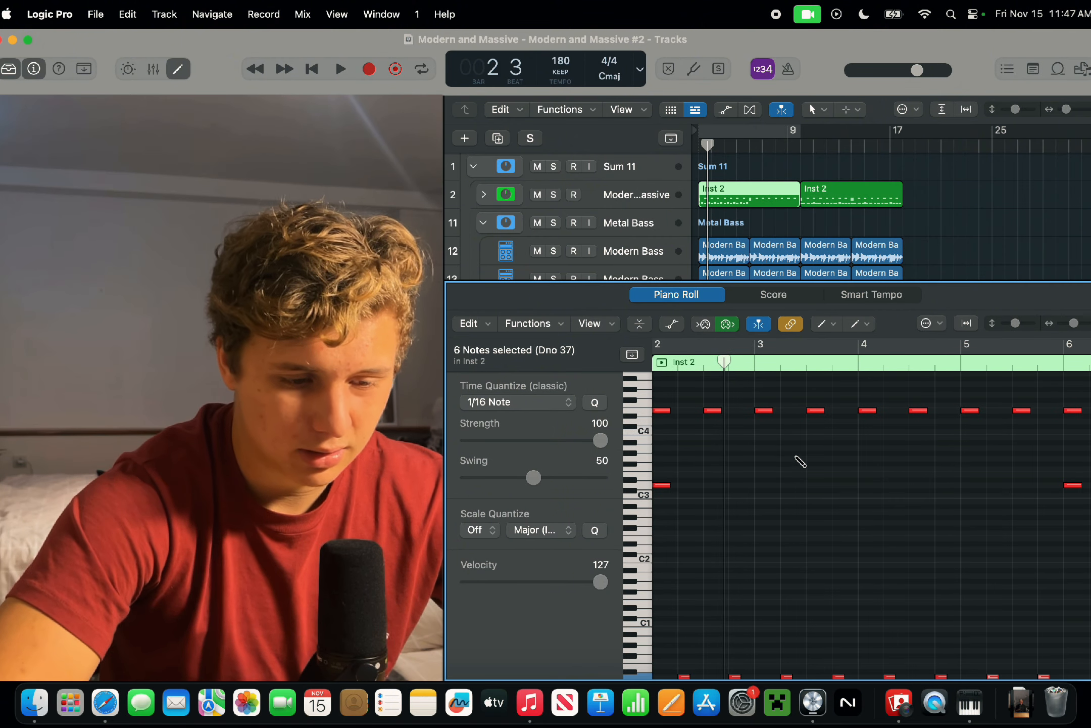
pyautogui.click(644, 411)
pyautogui.moveTo(667, 410); pyautogui.dragTo(672, 459)
# Run the Double Speed MIDI transform on the selected cymbal notes until they fall on every beat of bars 2 to 6.
pyautogui.click(528, 324)
pyautogui.moveTo(556, 489)
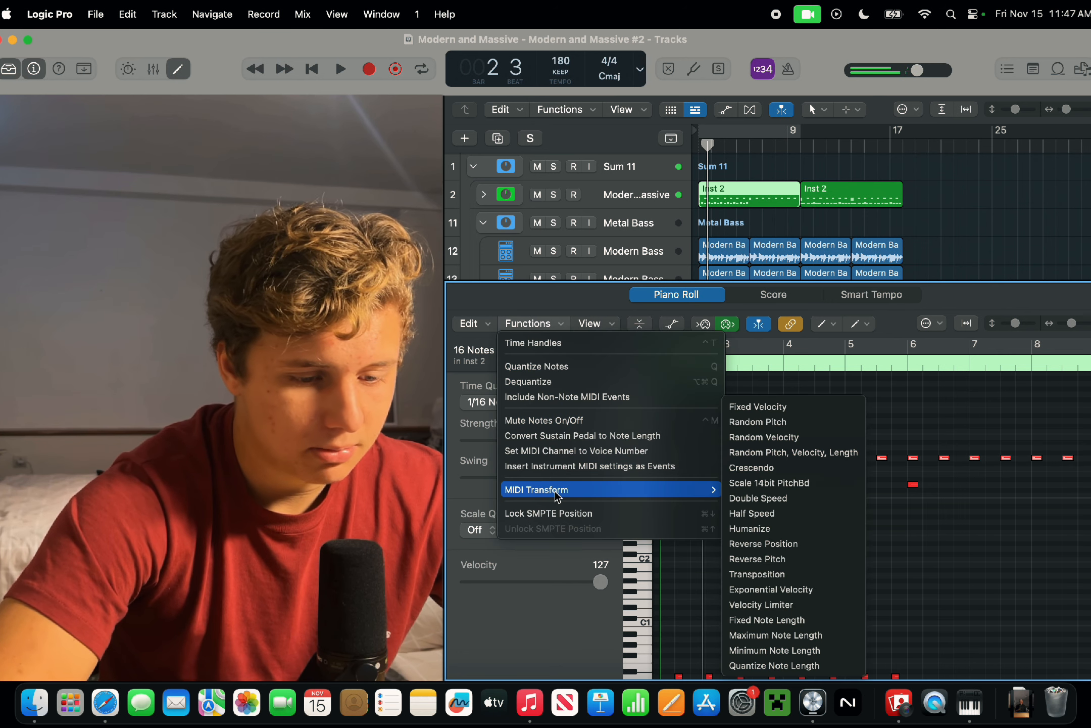
pyautogui.click(843, 498)
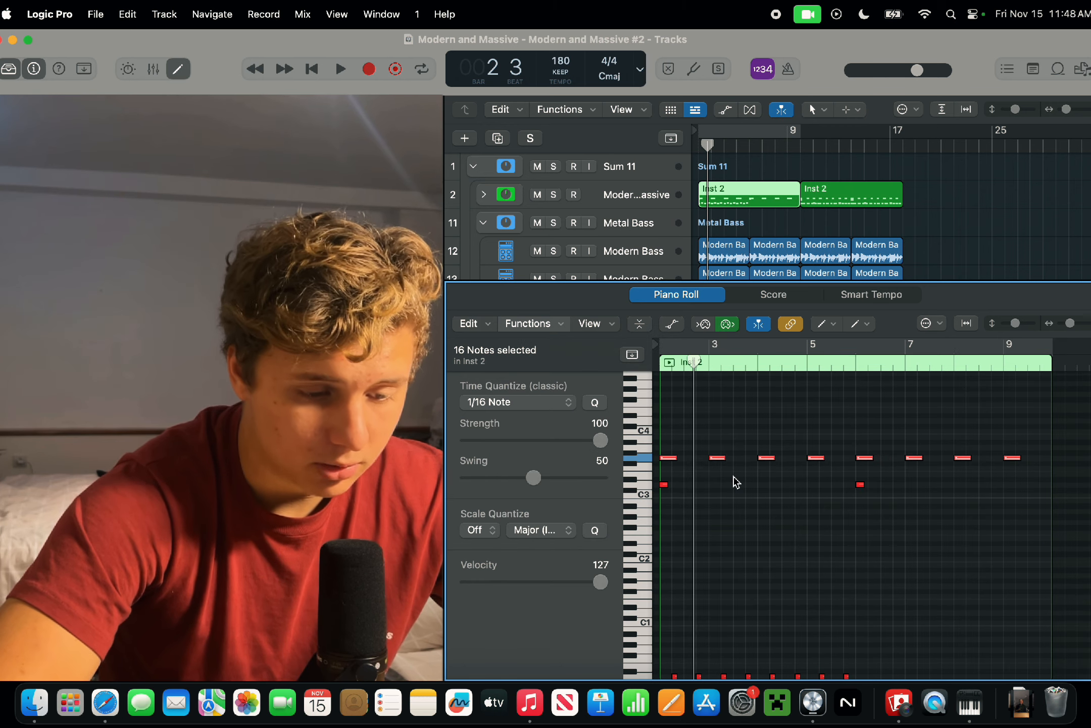
pyautogui.click(668, 598)
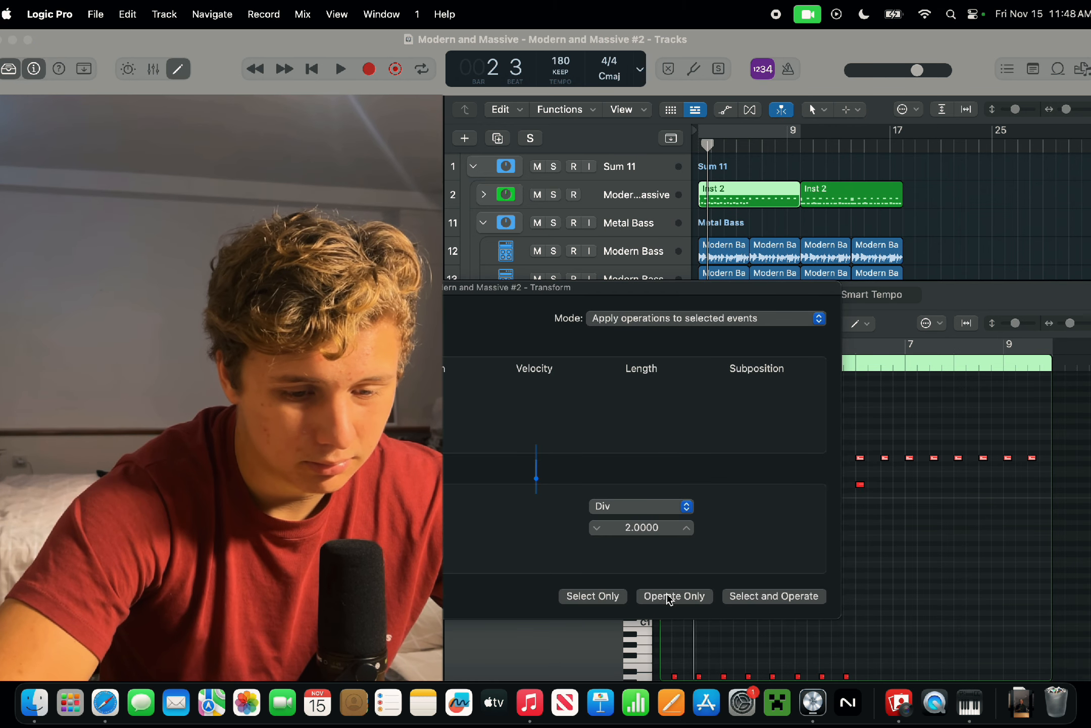
pyautogui.click(79, 288)
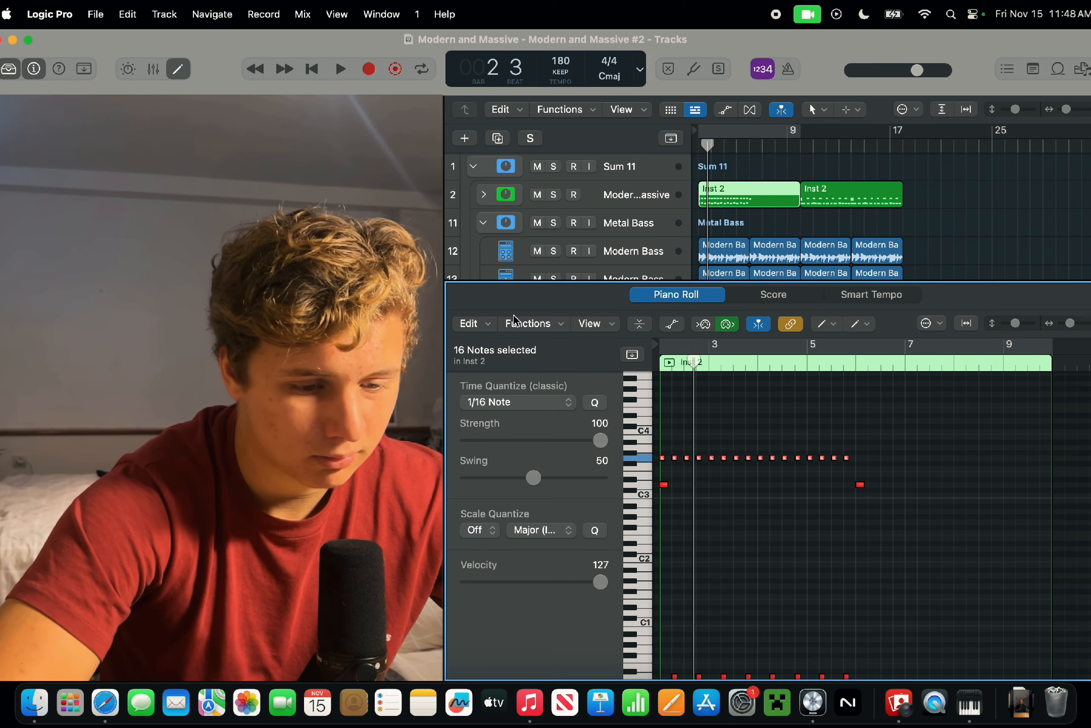
# Play the drum region from bar 2 to audition the new pattern.
pyautogui.click(663, 368)
pyautogui.press('space')
pyautogui.scroll(-3, 717, 523)
pyautogui.press('space')
# Delete the C0 kick notes on beat 3 of bar 2 and beat 1 of bar 3.
pyautogui.press('super+Right')
pyautogui.press('super+Right')
pyautogui.press('super+Right')
pyautogui.press('super+Right')
pyautogui.hscroll(-5, 716, 522)
pyautogui.scroll(-3, 717, 523)
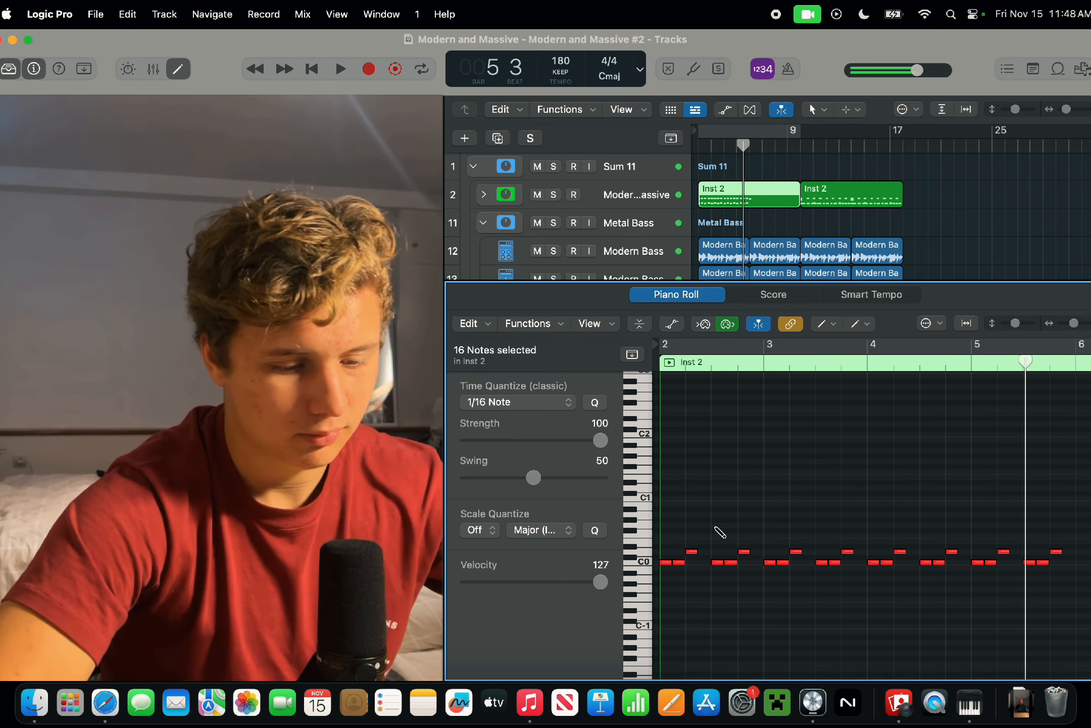
pyautogui.click(719, 562)
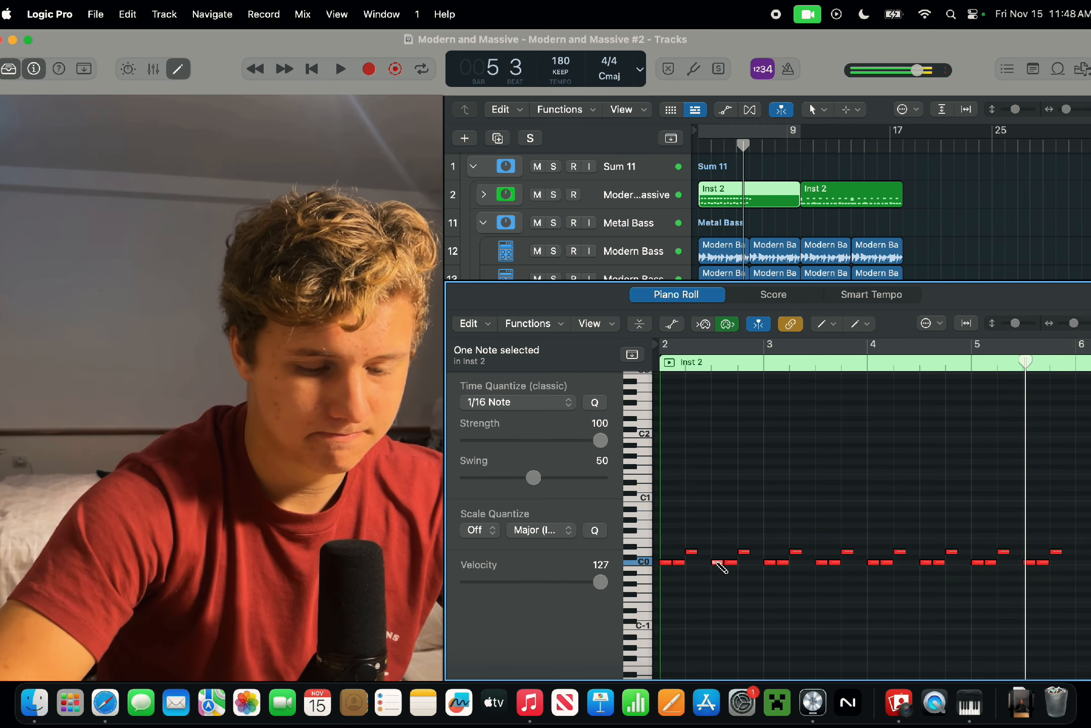
pyautogui.moveTo(719, 562); pyautogui.dragTo(785, 562)
pyautogui.click(774, 562)
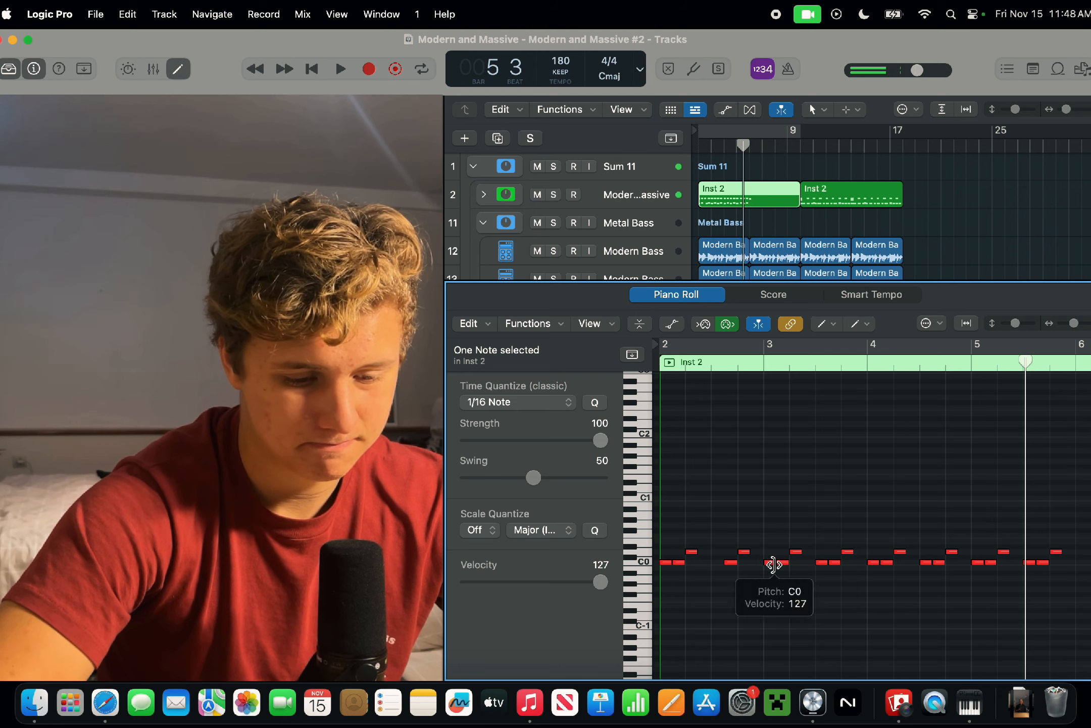
pyautogui.press('Delete')
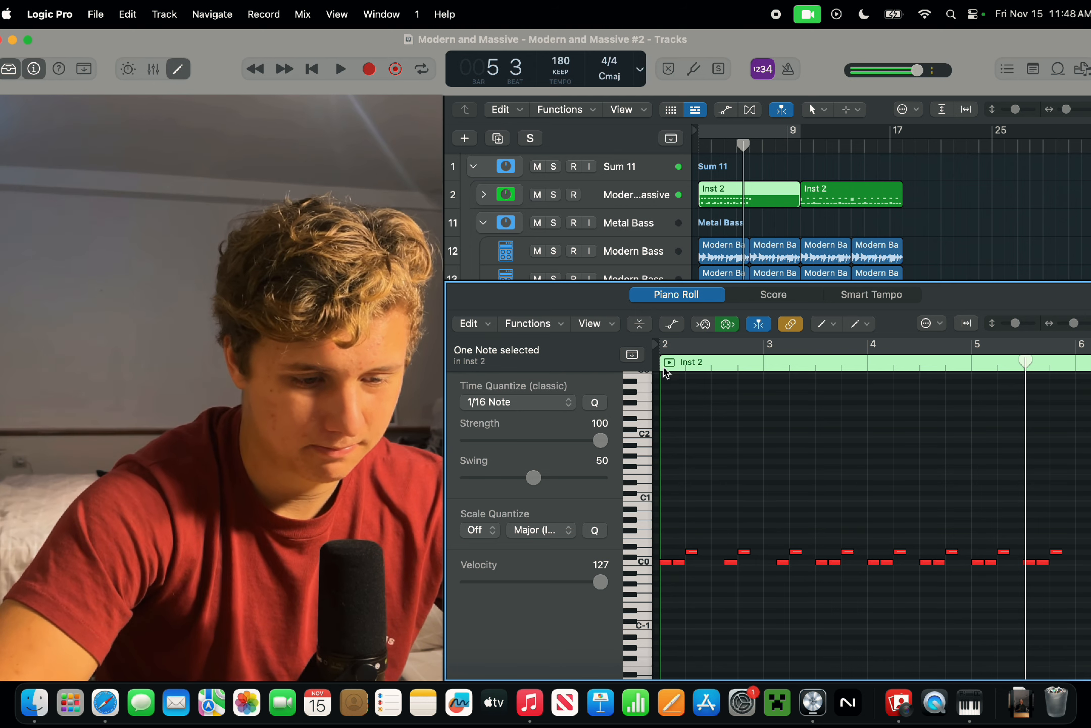
# Play the pattern from bar 2 and delete the C0 kick notes on beats 1 and 3 of bar 4.
pyautogui.press('space')
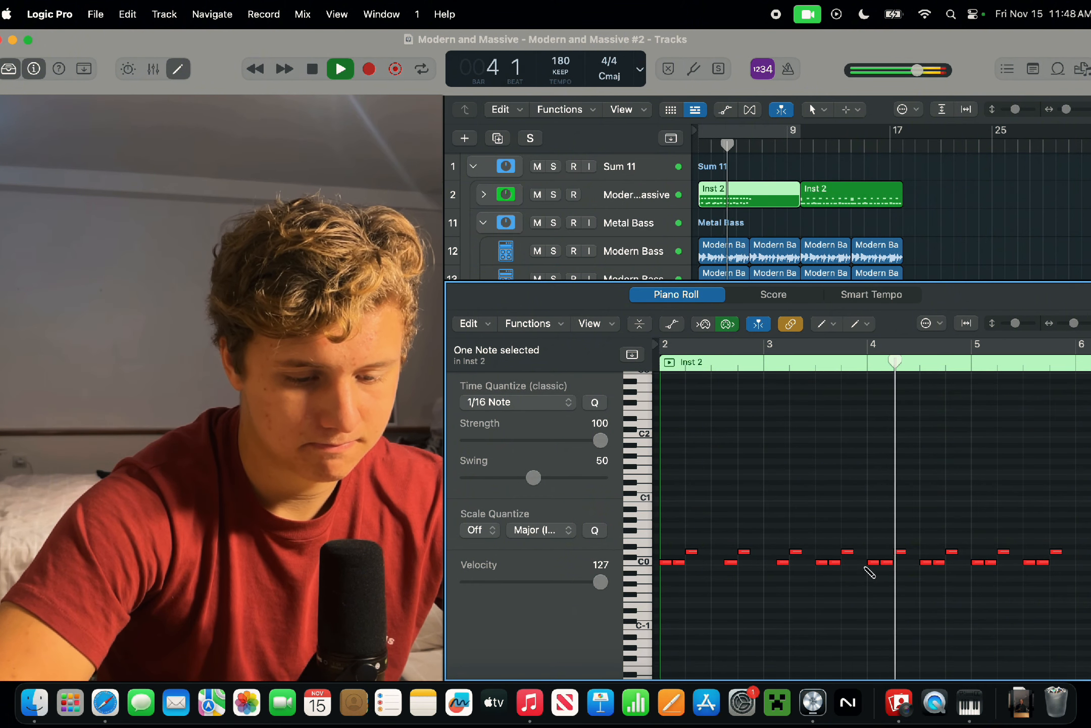
pyautogui.click(870, 563)
pyautogui.press('Delete')
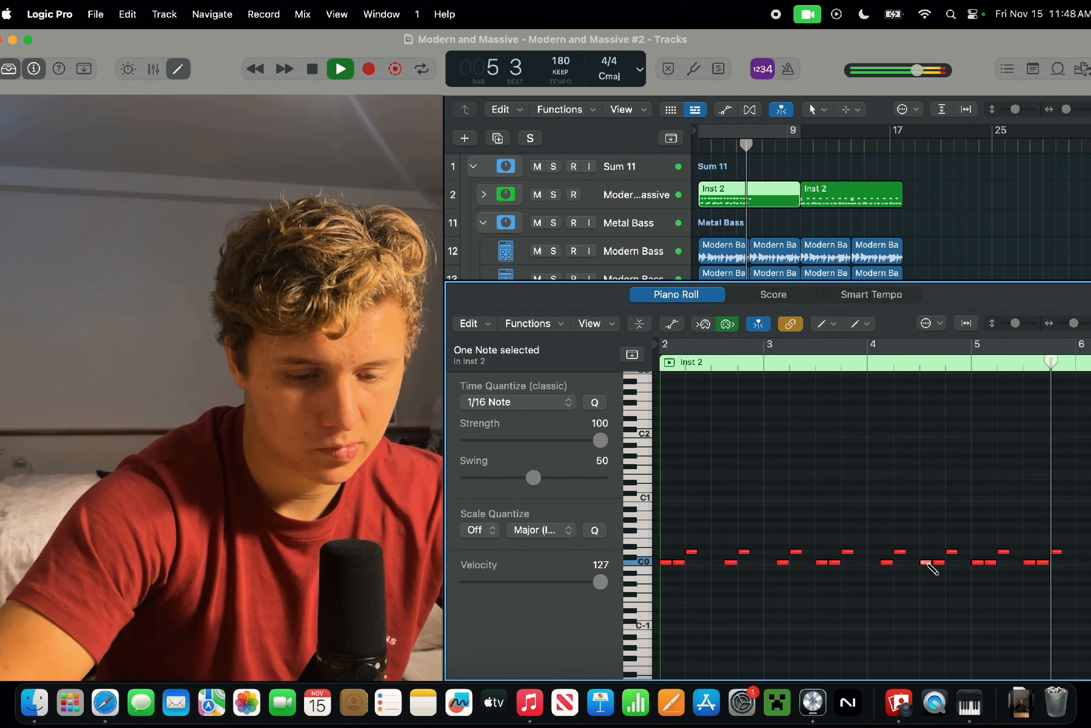
pyautogui.press('space')
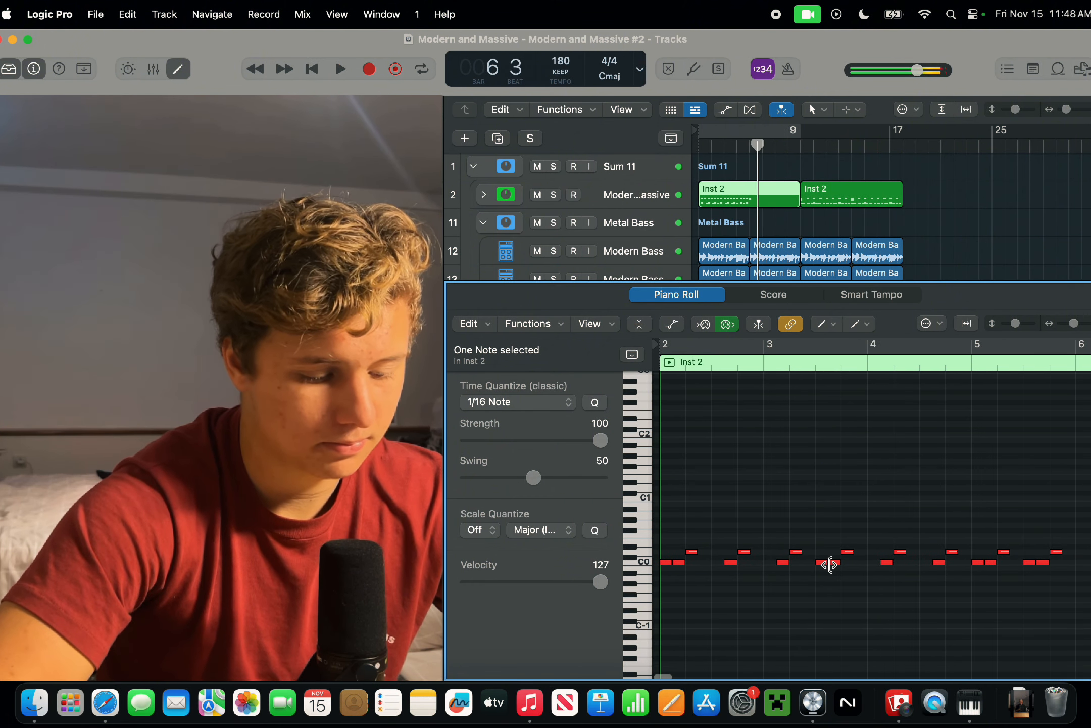
# Select all kick, snare and cymbal notes of the four-bar pattern by their pitches with the Pointer tool.
pyautogui.press('t')
pyautogui.click(706, 575)
pyautogui.click(644, 562)
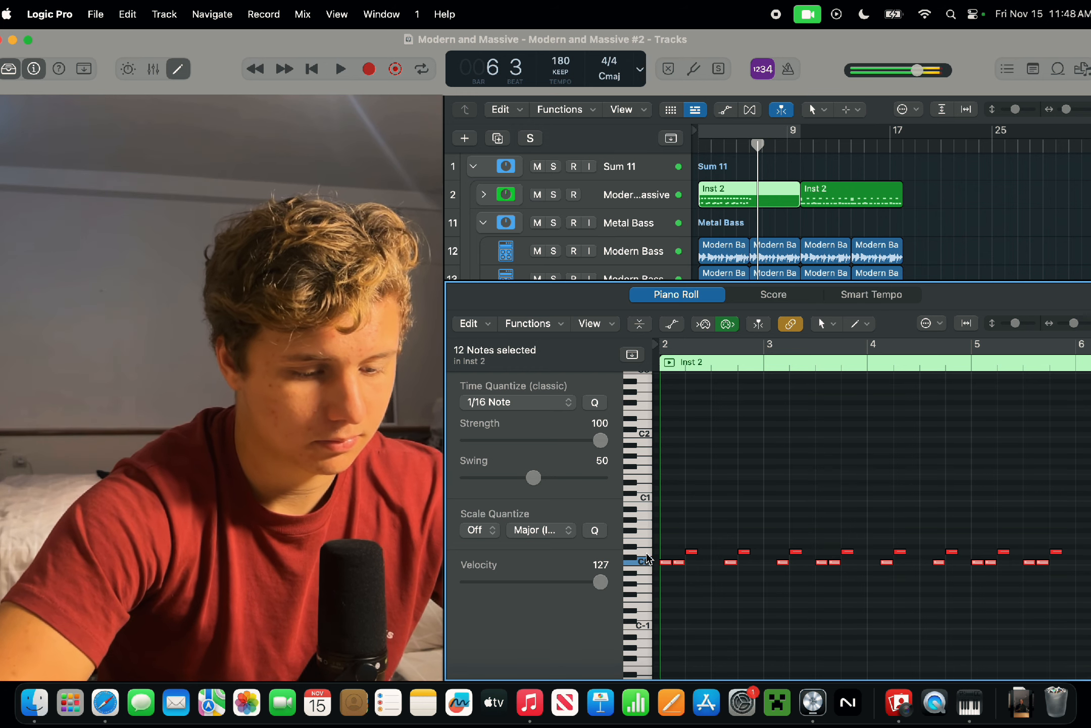
pyautogui.keyDown('shift'); pyautogui.click(644, 553); pyautogui.keyUp('shift')
pyautogui.scroll(10, 644, 555)
pyautogui.keyDown('shift'); pyautogui.click(644, 574); pyautogui.keyUp('shift')
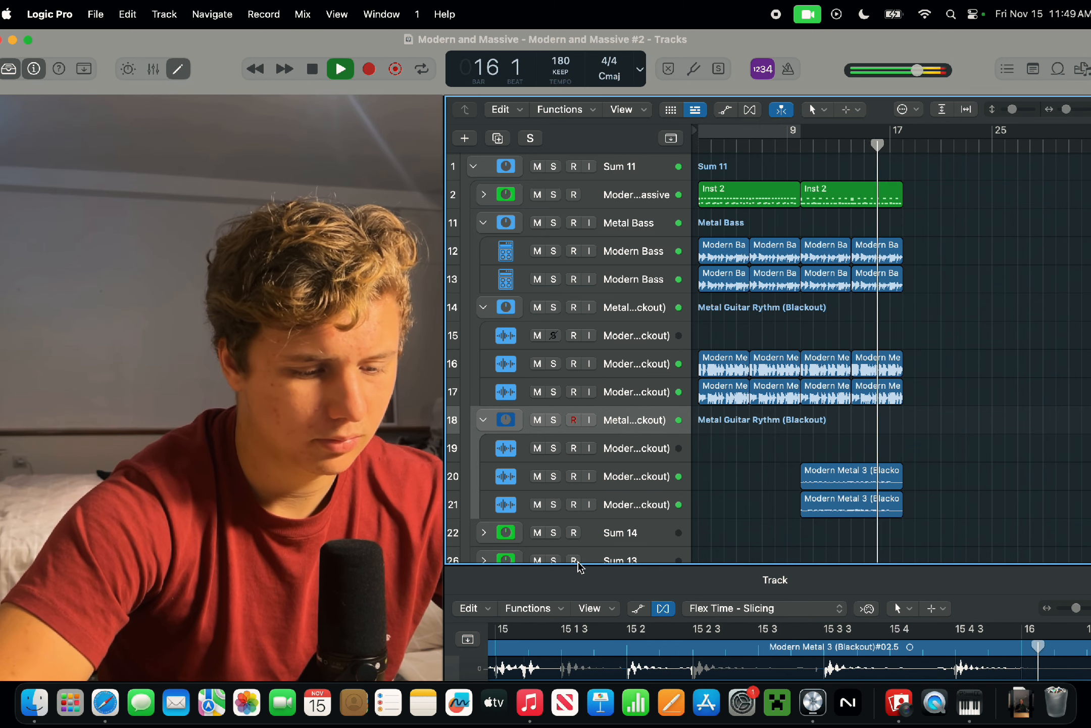
# Stop playback, close the editor, and select the second Metal Guitar Rythm stack on track 18.
pyautogui.press('space')
pyautogui.press('e')
pyautogui.click(612, 485)
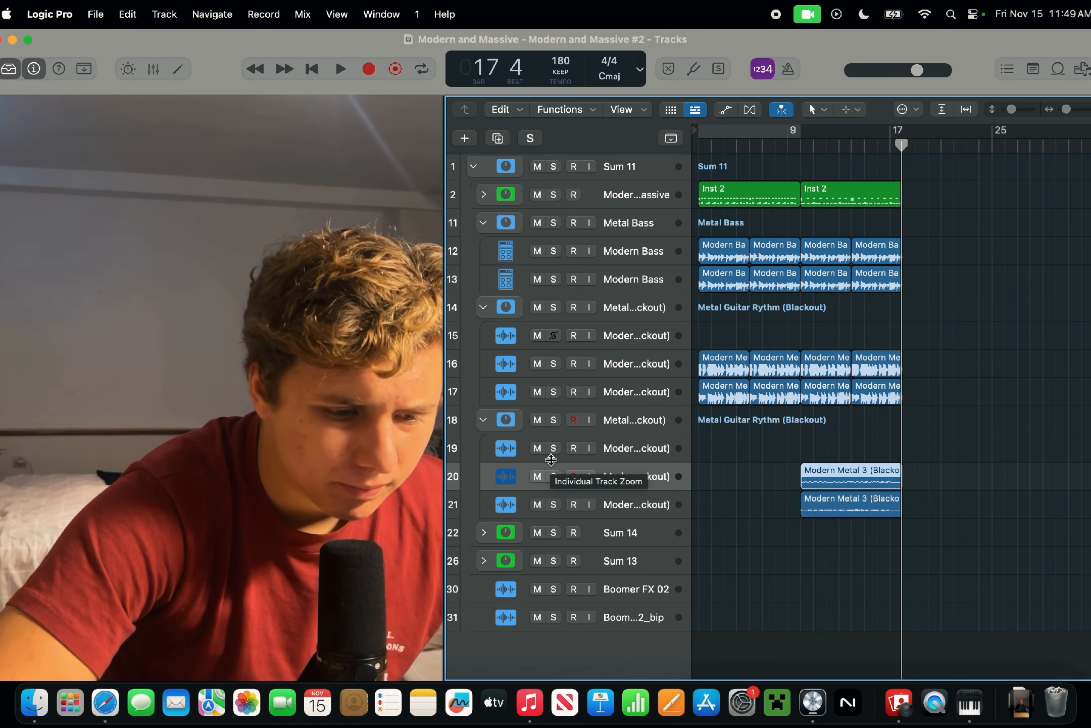
pyautogui.click(637, 427)
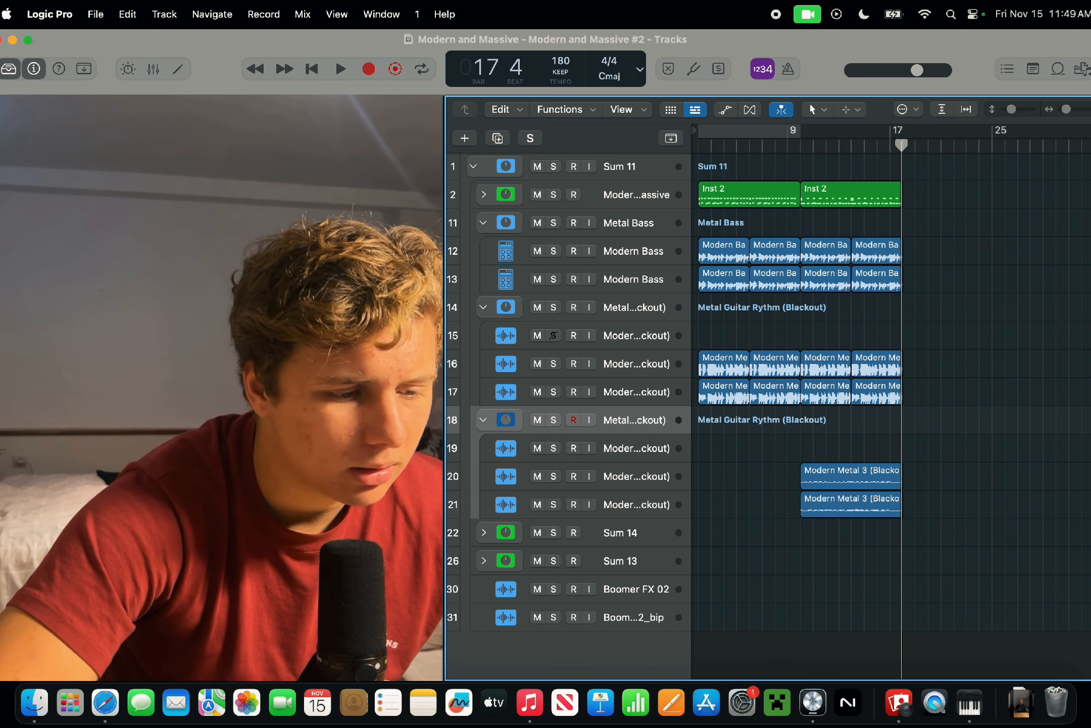
pyautogui.click(800, 144)
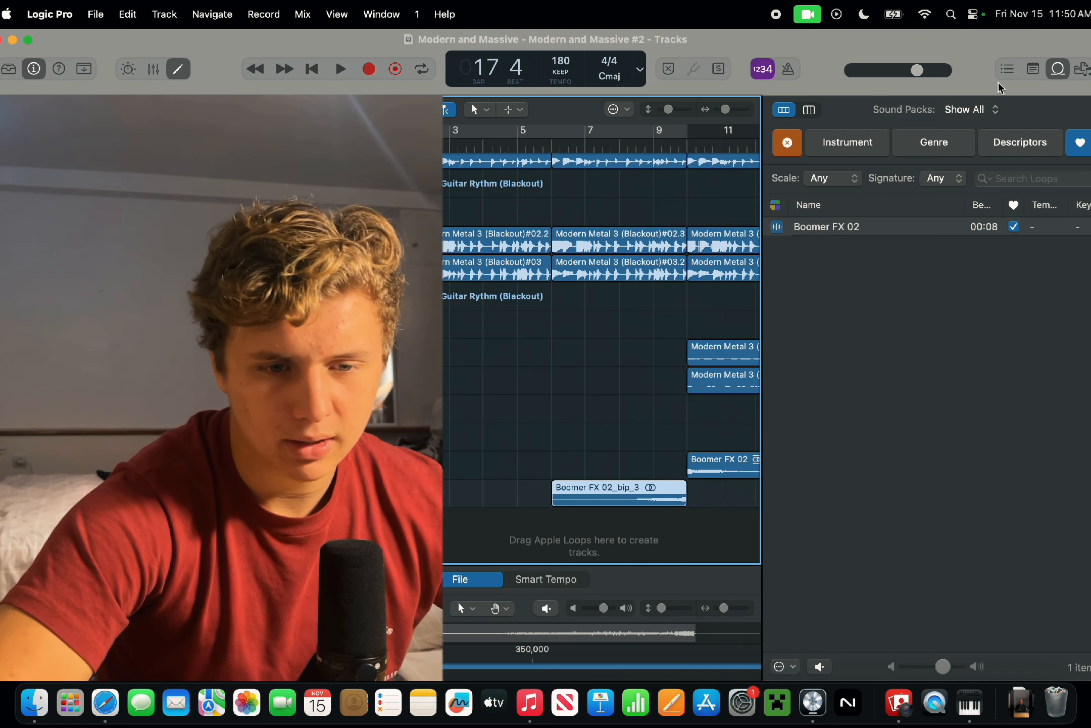
# Close the loop browser, select both Boomer FX regions, and lower their tracks' volume to -5.6 dB in the mixer.
pyautogui.press('o')
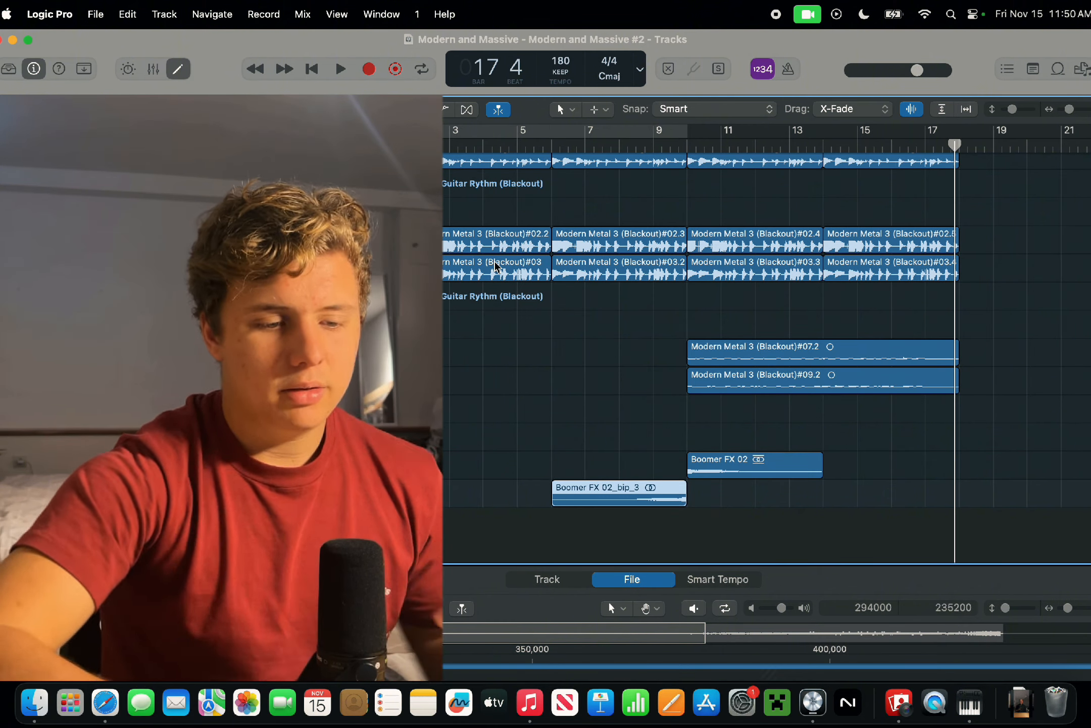
pyautogui.scroll(2, 523, 303)
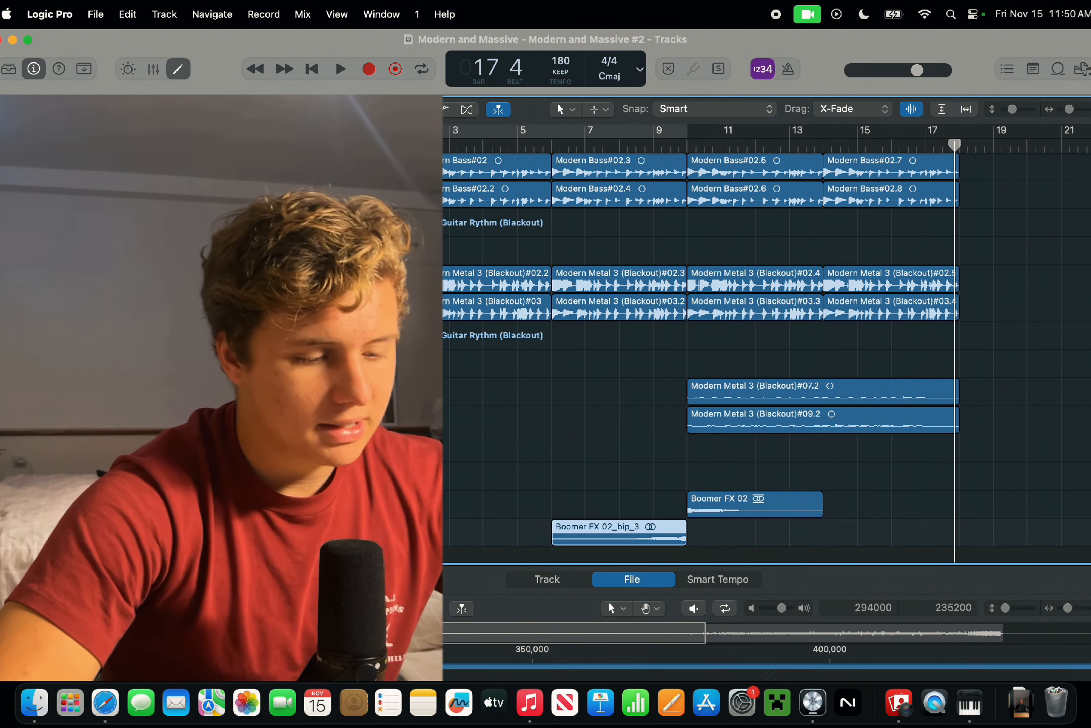
pyautogui.keyDown('shift'); pyautogui.click(756, 504); pyautogui.keyUp('shift')
pyautogui.press('x')
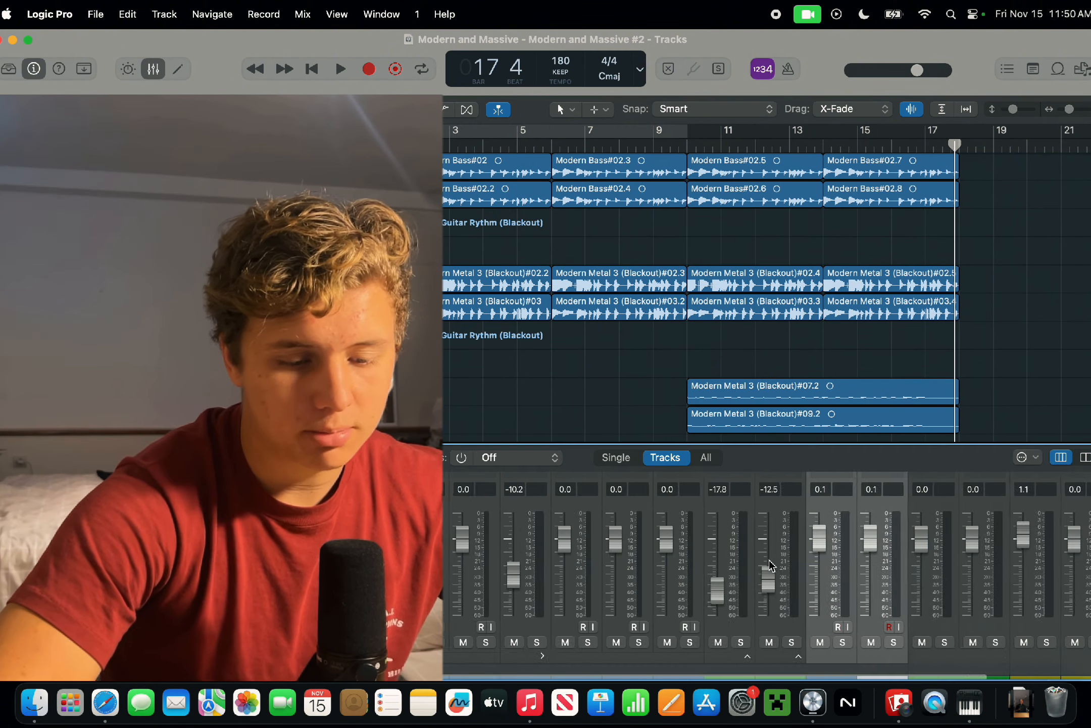
pyautogui.moveTo(836, 546); pyautogui.dragTo(836, 571)
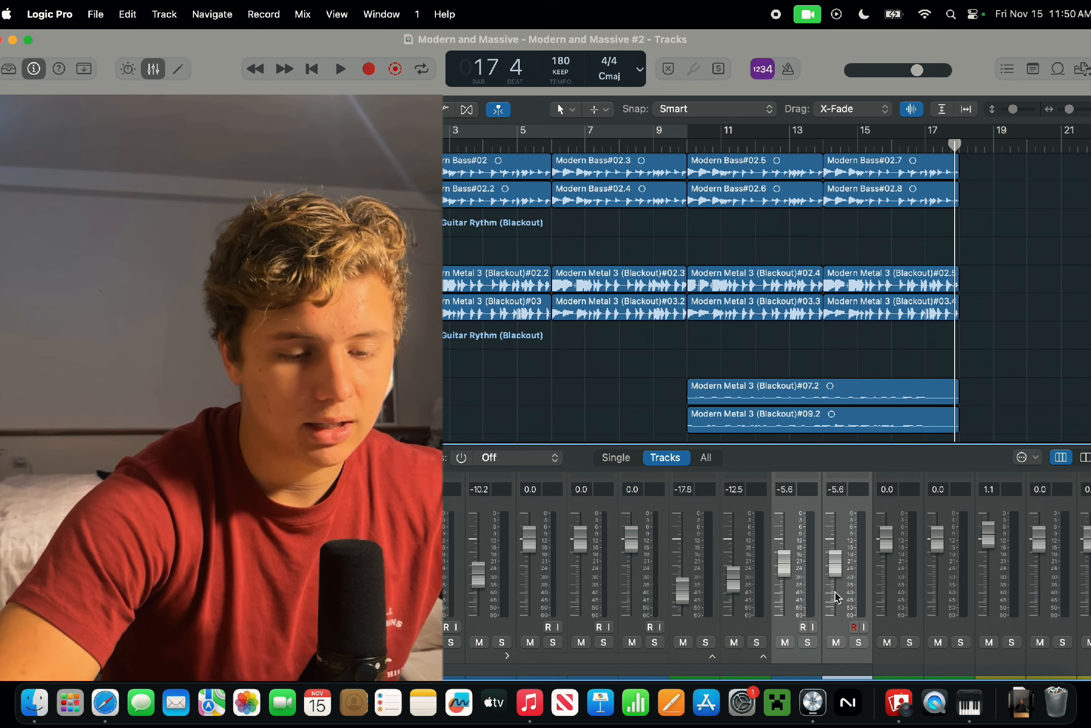
pyautogui.press('x')
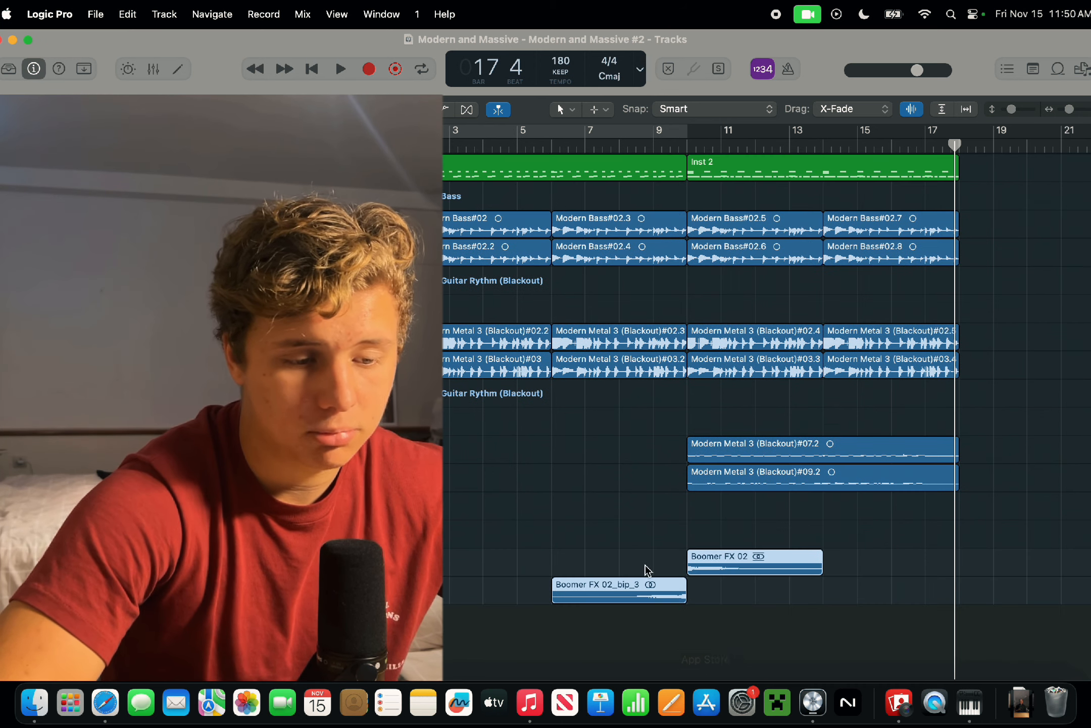
# Play the full arrangement from the start through the end of the regions to review it.
pyautogui.press('Return')
pyautogui.press('space')
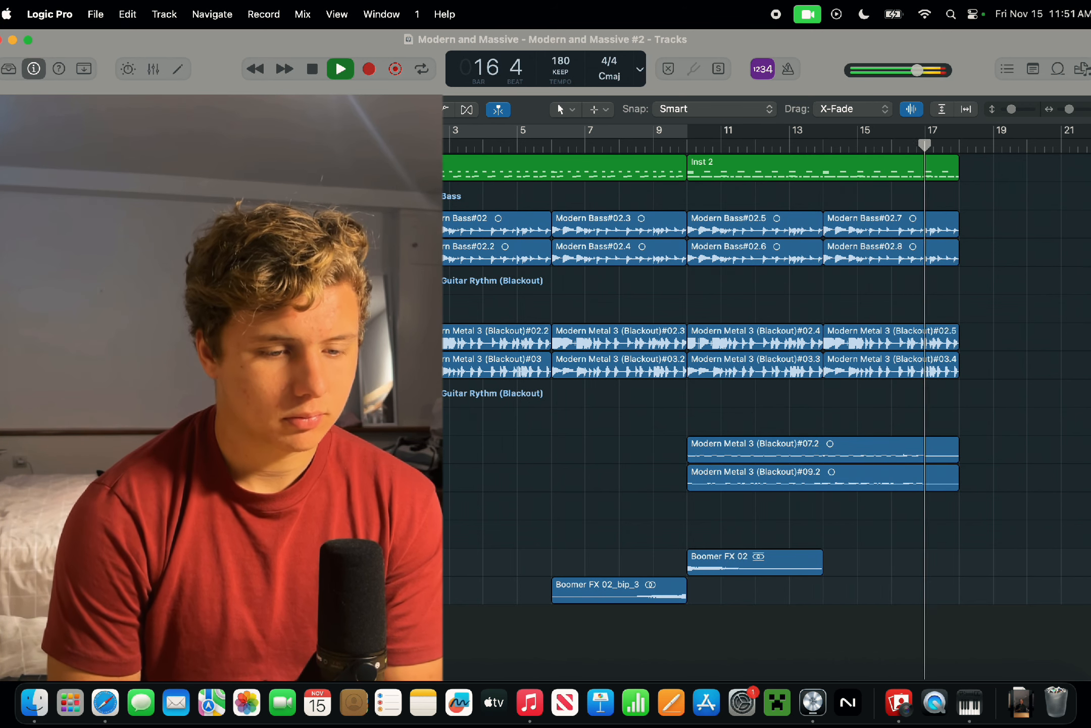
pyautogui.press('space')
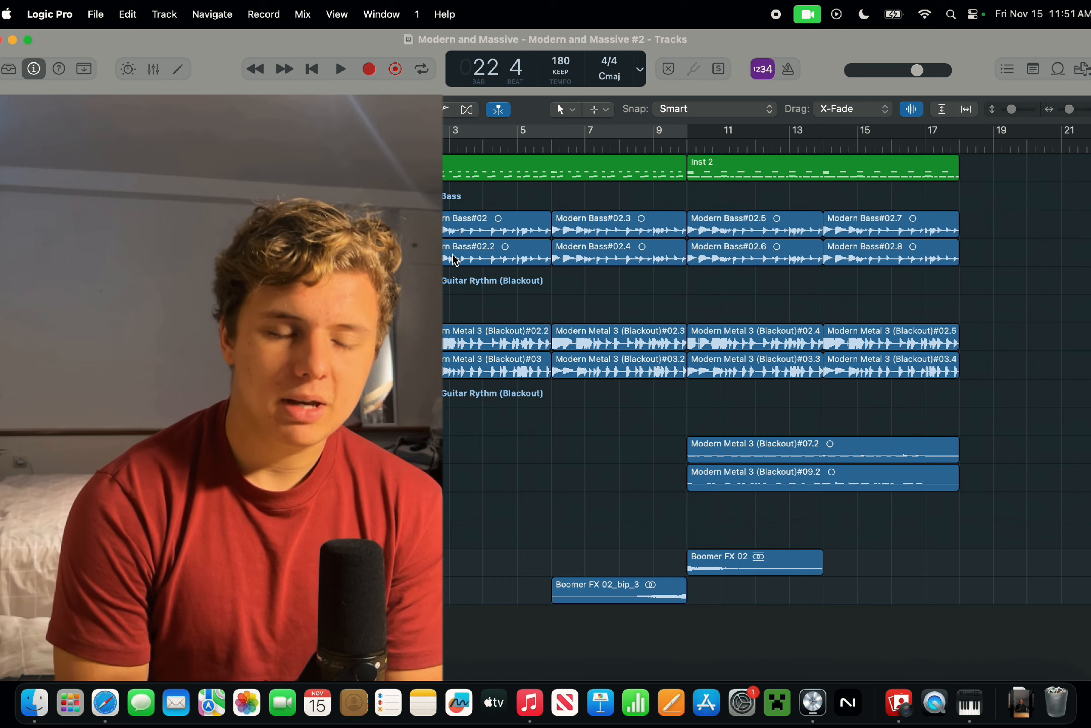